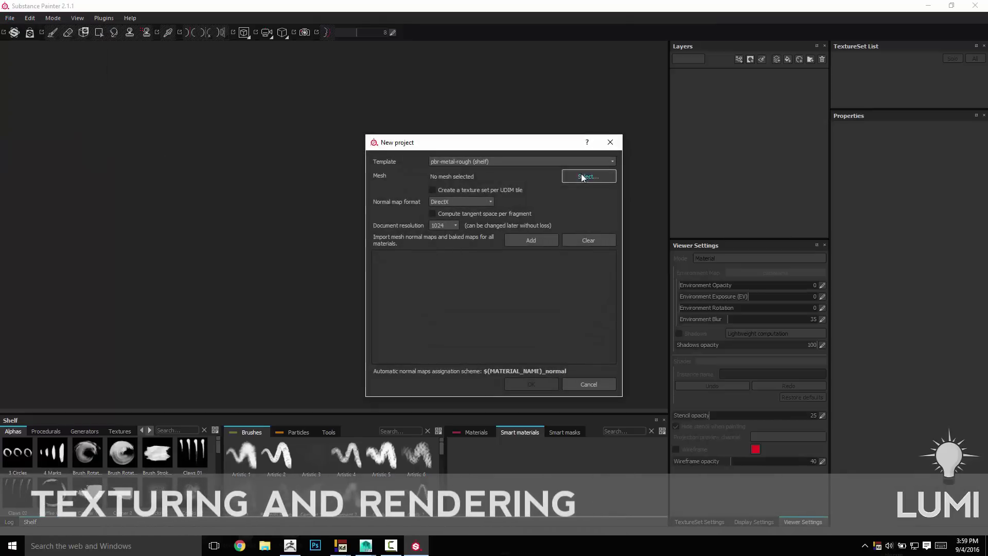
Create the project from the stevens_low.OBJ mesh with a 2048 document resolution and the DirectX normal map format.
left_click(582, 177)
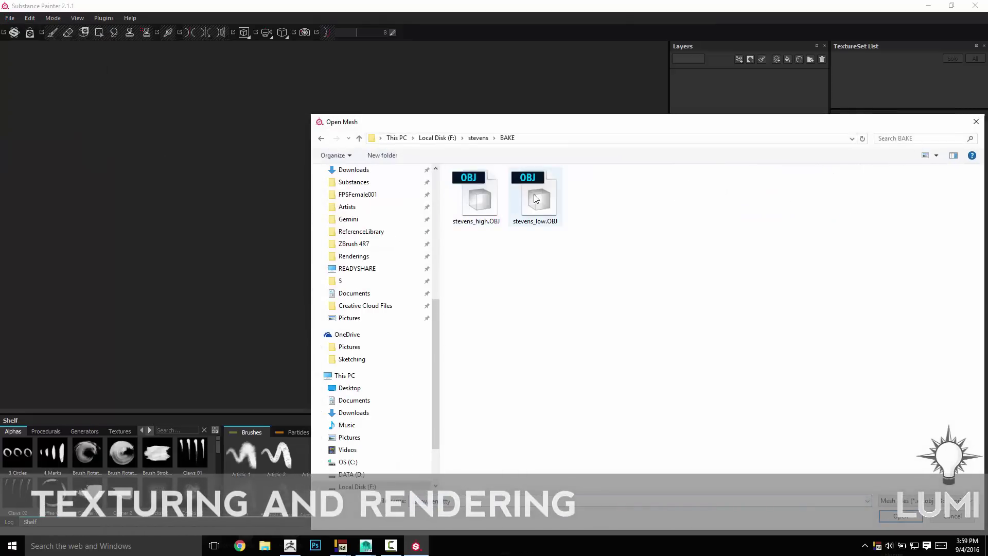
double_click(535, 198)
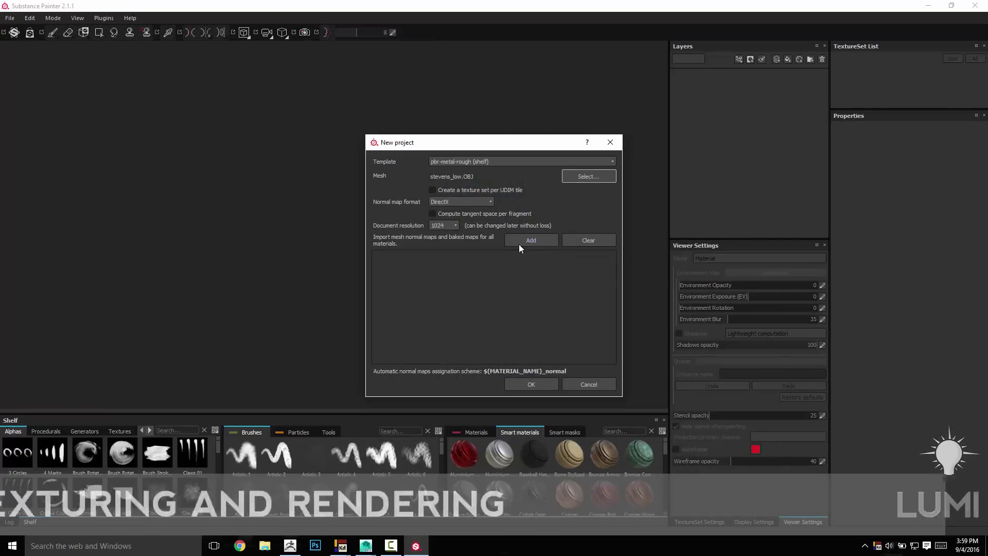
left_click(442, 226)
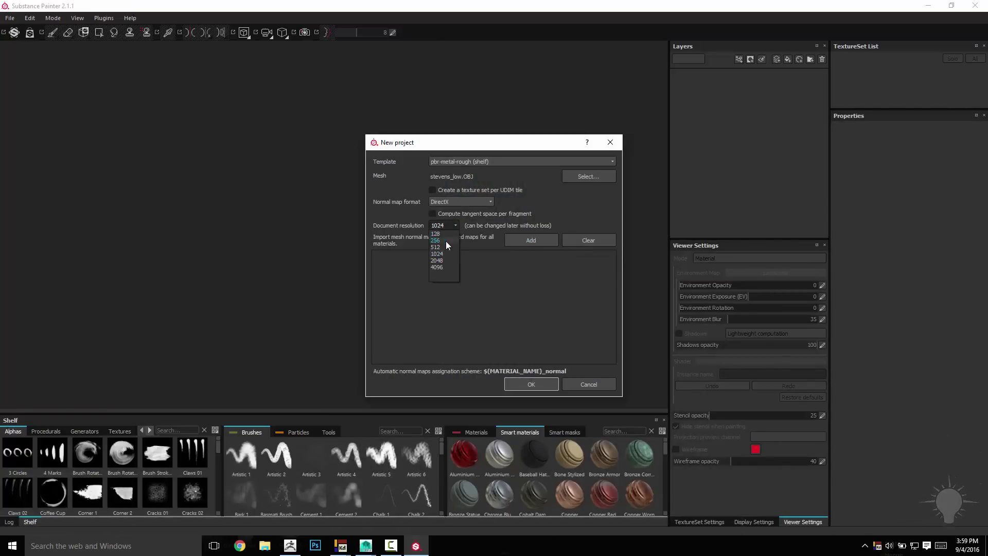
left_click(442, 259)
left_click(472, 202)
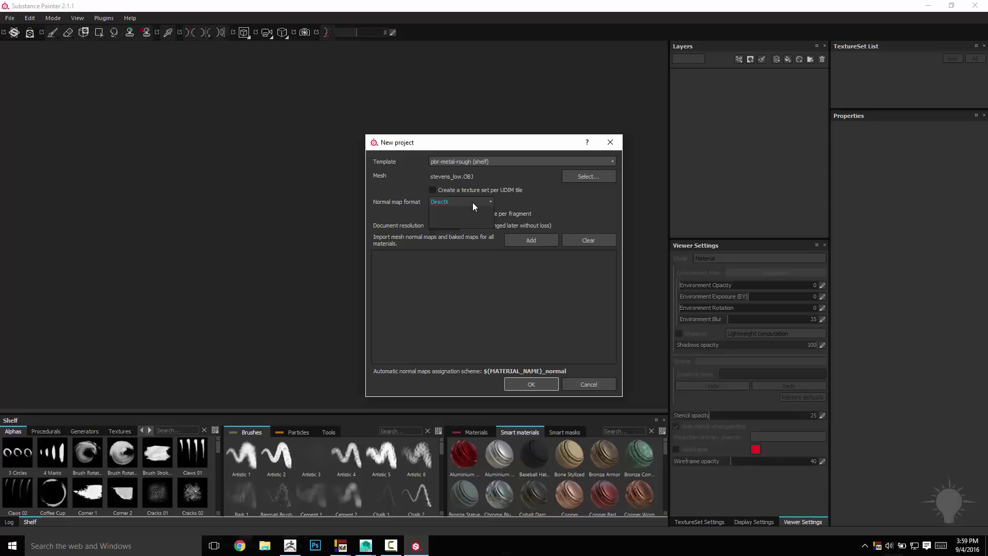
left_click(471, 202)
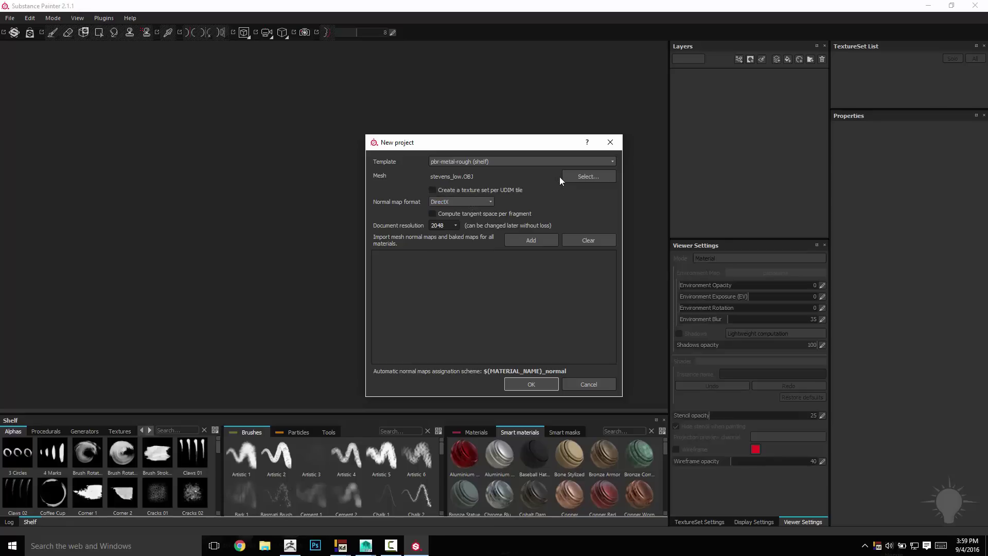
left_click(556, 384)
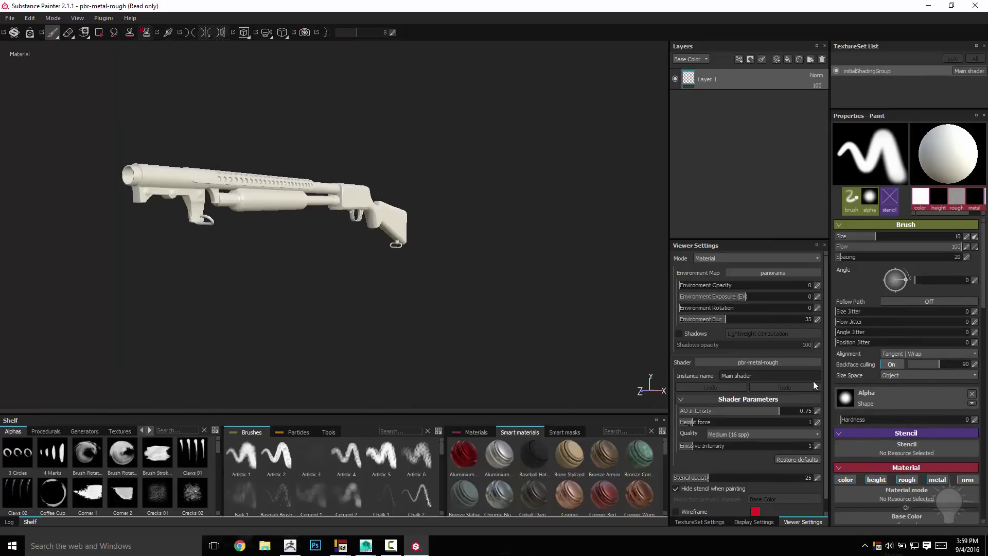
Open the texture baking settings and load stevens_high.OBJ as the high definition mesh.
left_click(730, 520)
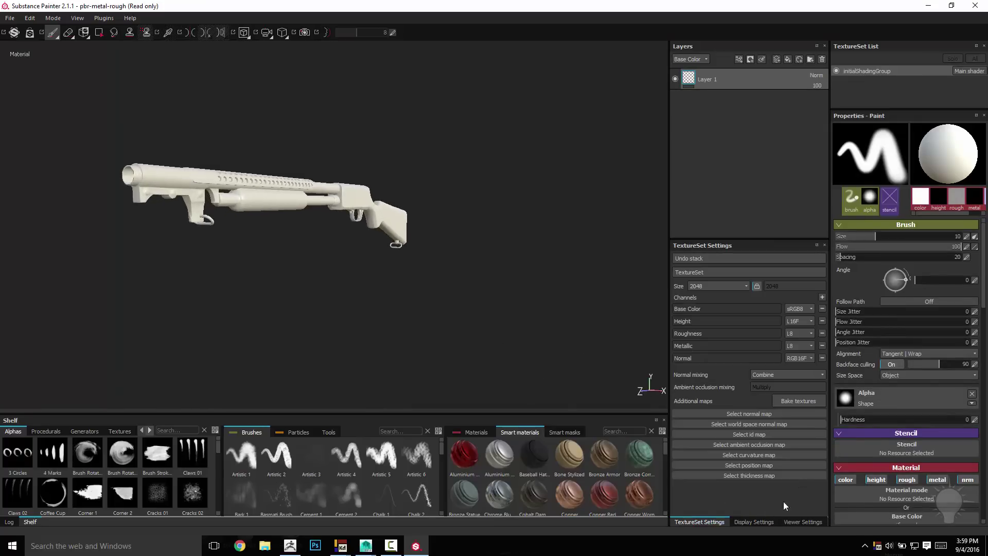
left_click(811, 401)
left_click(633, 175)
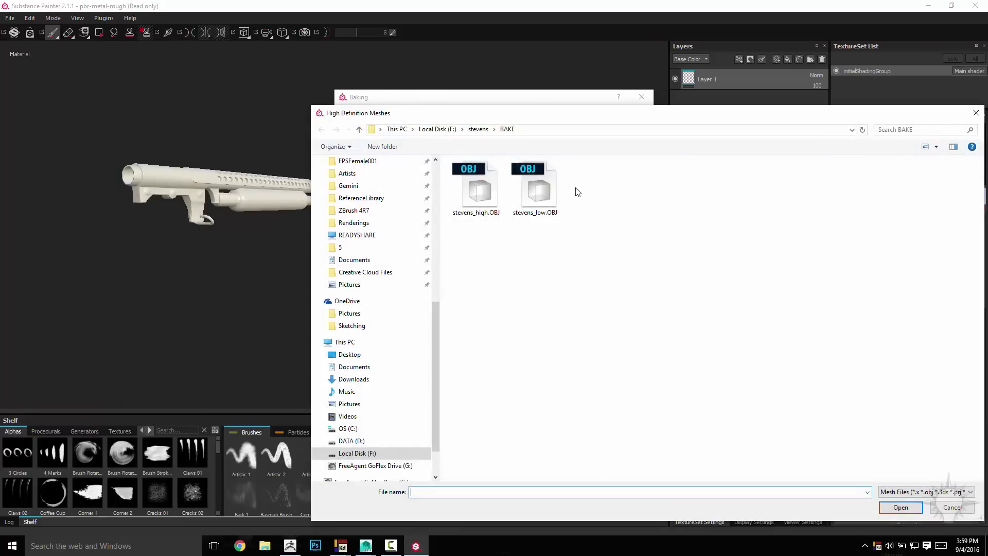
double_click(476, 188)
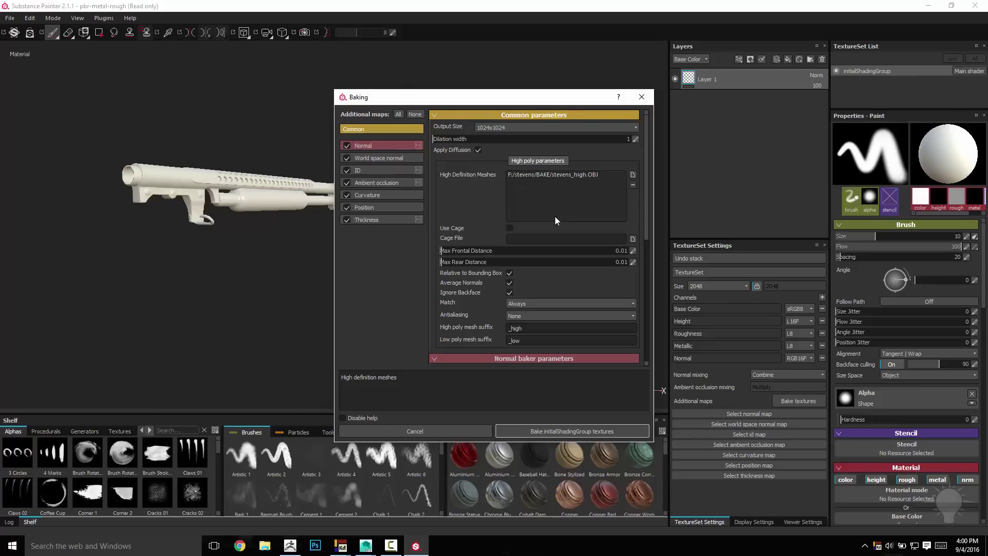
Switch to YouTube in Chrome, open the Reptile Creature Series playlist and find the video 125 Multi Baking In Painter From ZBrush.
left_click_drag(987, 32, 468, 41)
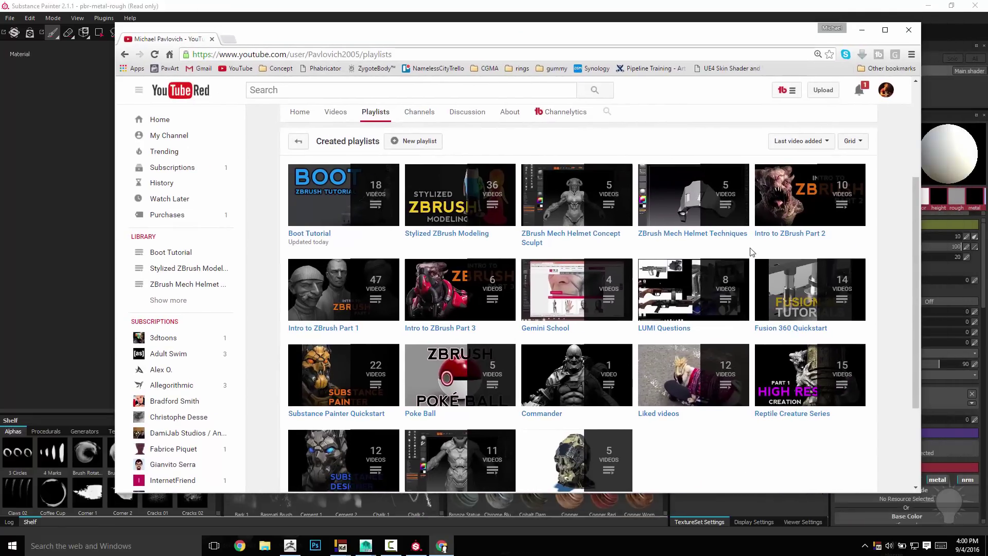
left_click(805, 416)
left_click(806, 418)
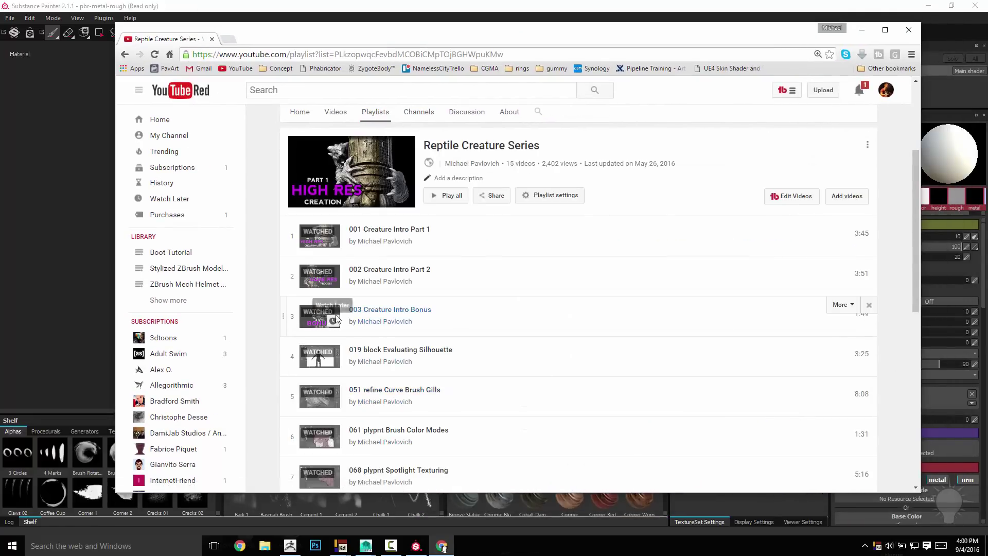
scroll(283, 252, "down", 4)
scroll(282, 247, "down", 4)
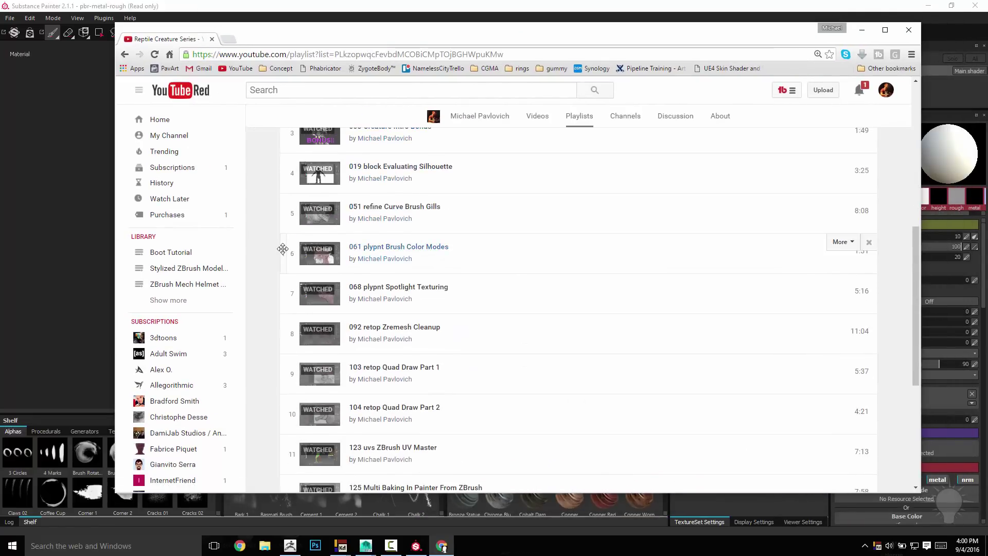
scroll(281, 307, "down", 2)
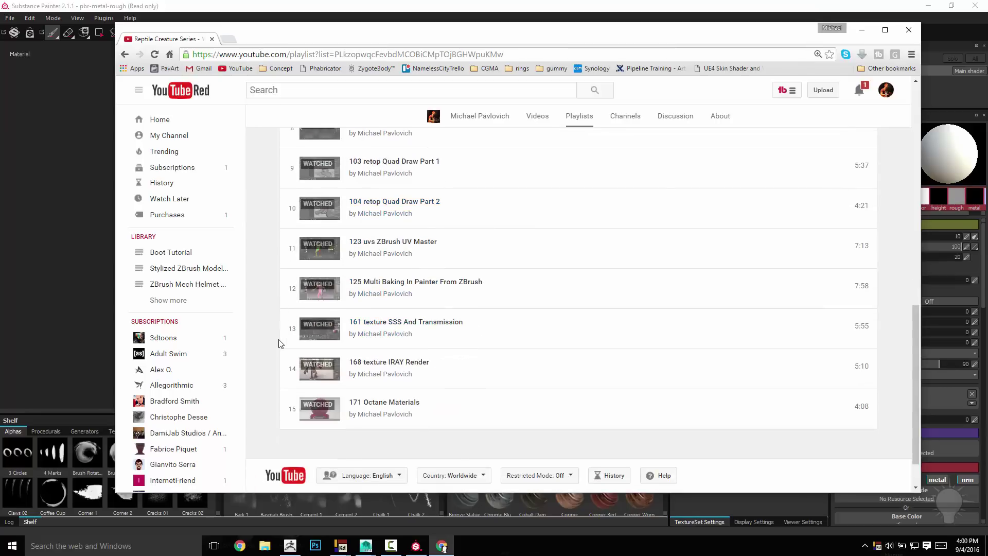
left_click(430, 285)
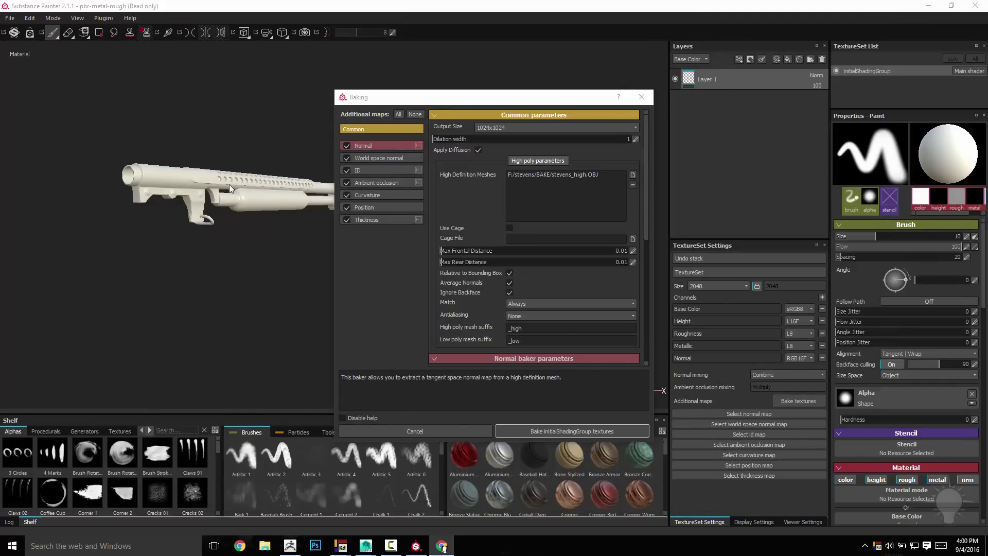
Set the bake output size to 2048x2048 and the dilation width to 4, and bake the initialShadingGroup textures.
left_click(509, 129)
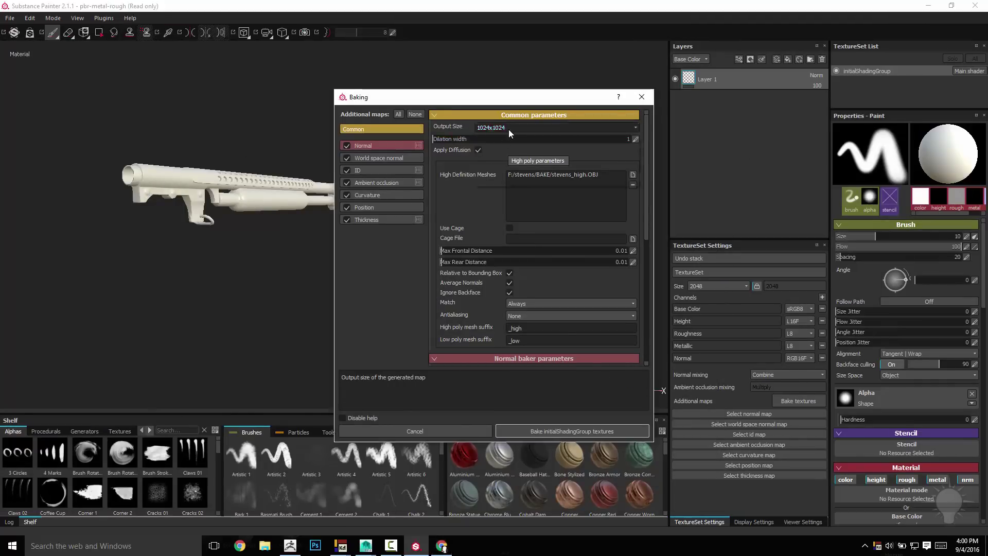
left_click(495, 177)
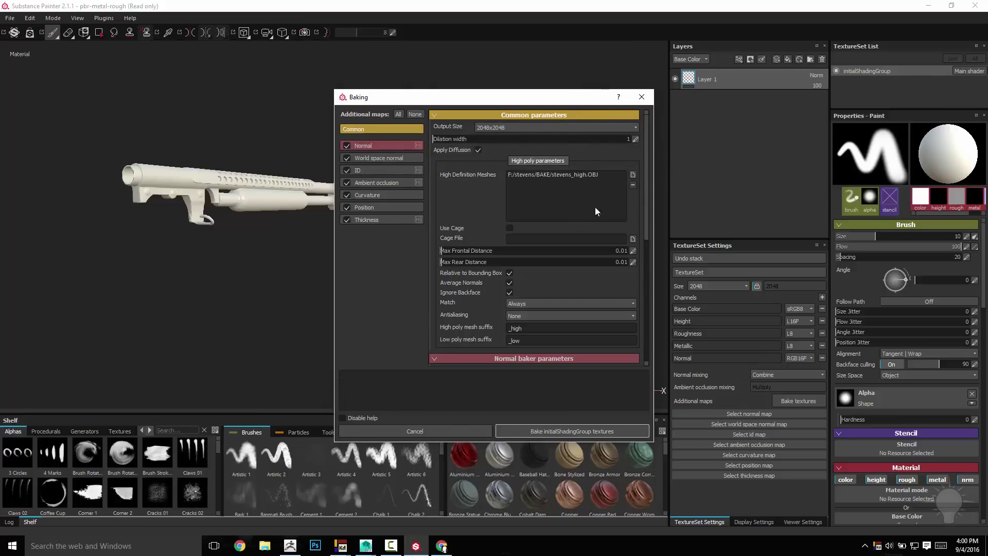
left_click(635, 139)
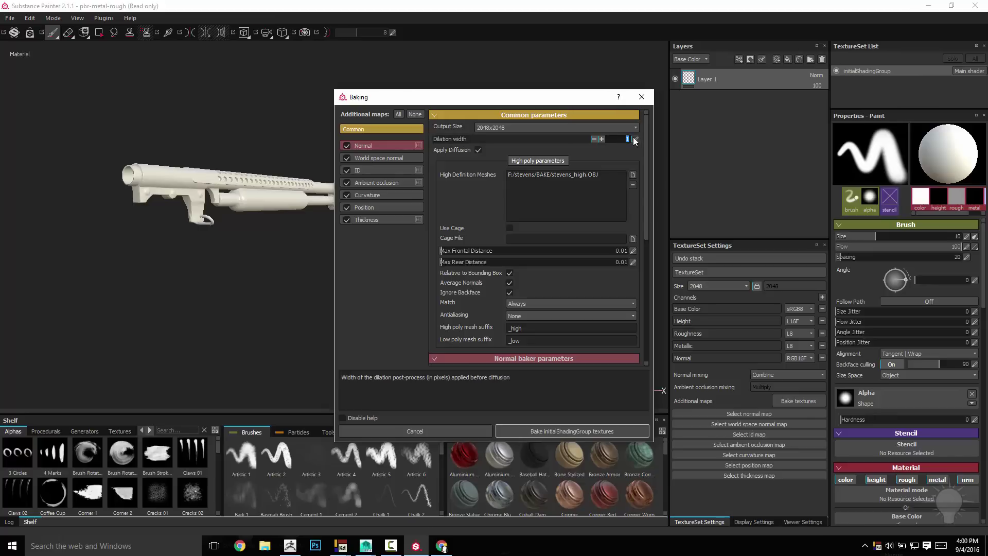
type("4")
key("Return")
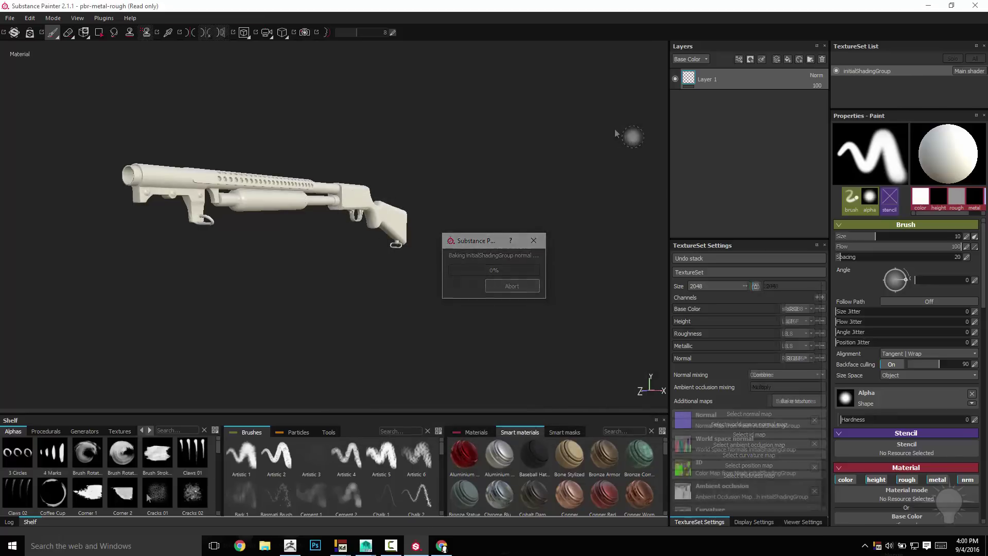
Filter the shelf textures by "init" and review the baked maps there and in the texture set's additional maps.
left_click(120, 431)
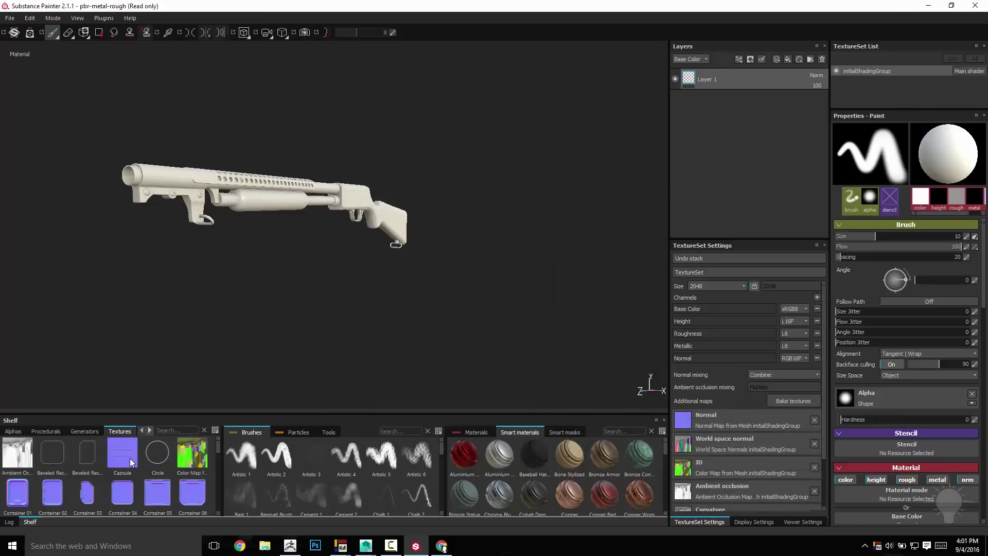
mouse_move(184, 462)
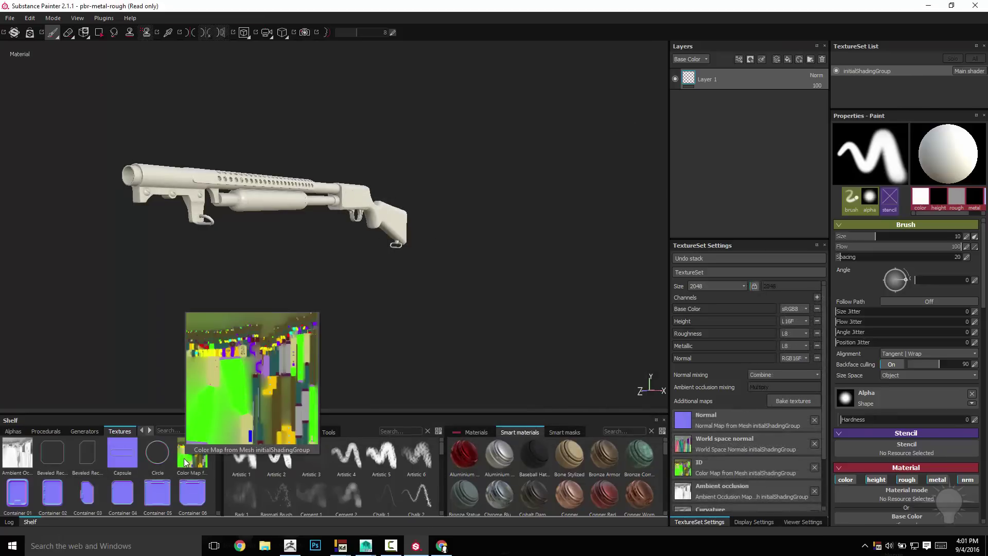
left_click(169, 429)
type("init")
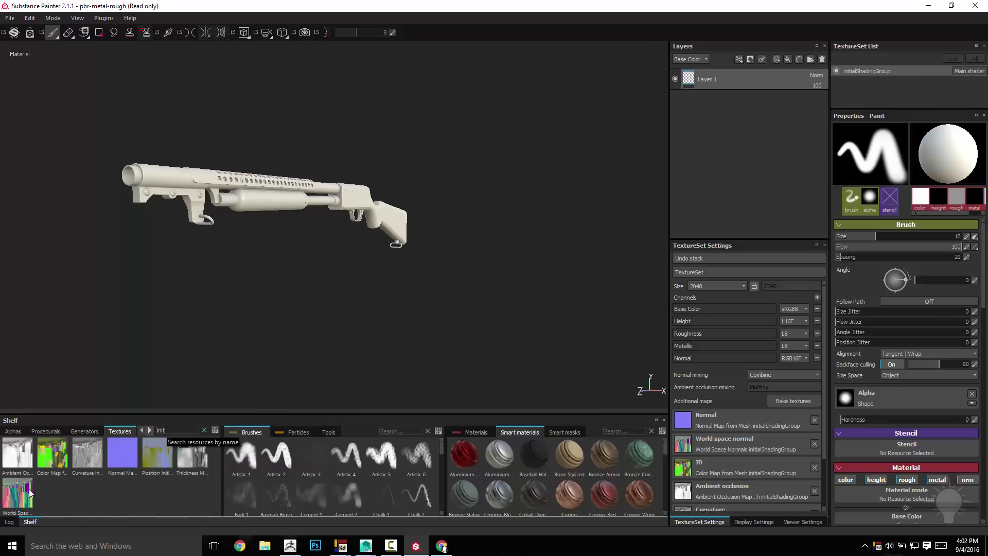
mouse_move(50, 459)
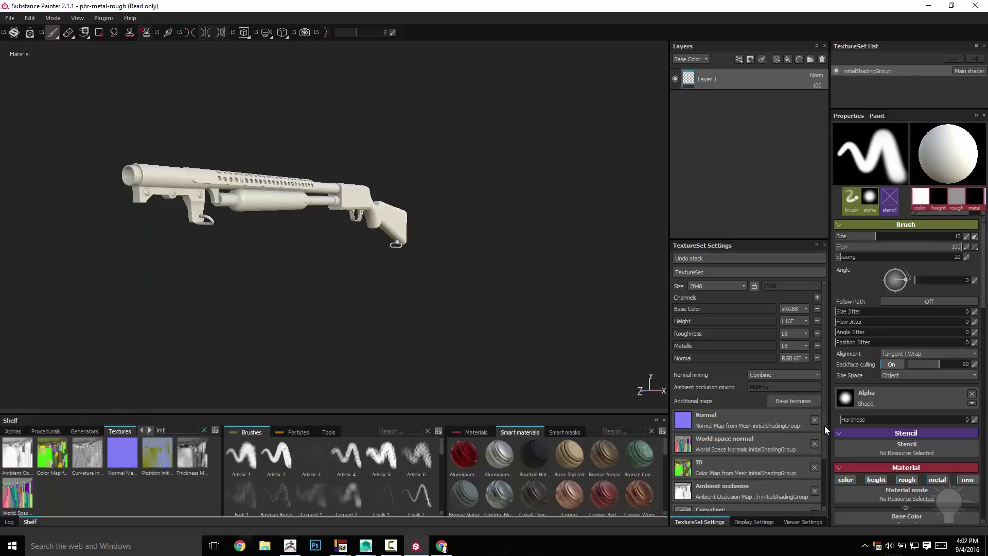
scroll(824, 439, "down", 3)
scroll(824, 440, "up", 3)
Search the materials for "steel", add Steel Rust and Wear as a layer beneath Layer 1, and delete Layer 1.
left_click_drag(468, 274, 307, 319, "alt")
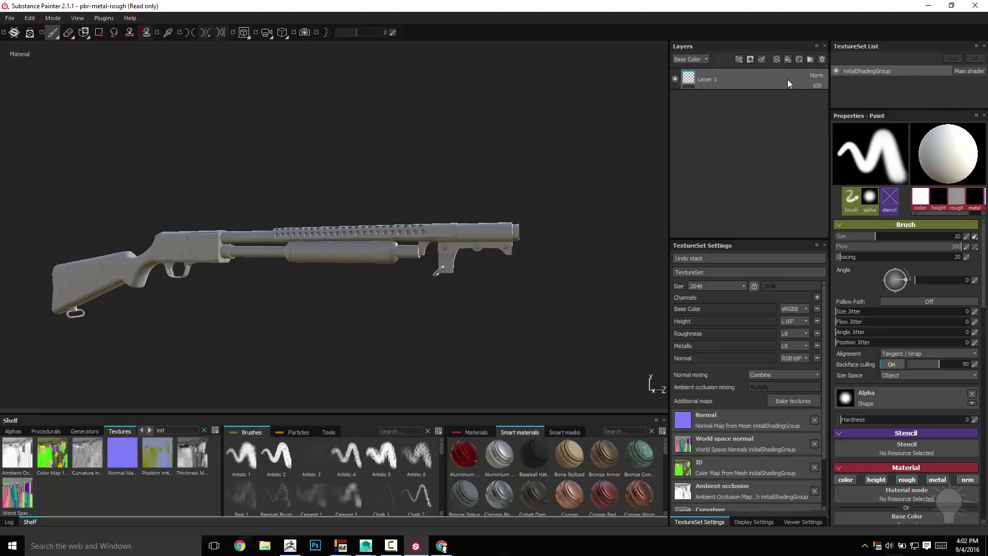
left_click(485, 436)
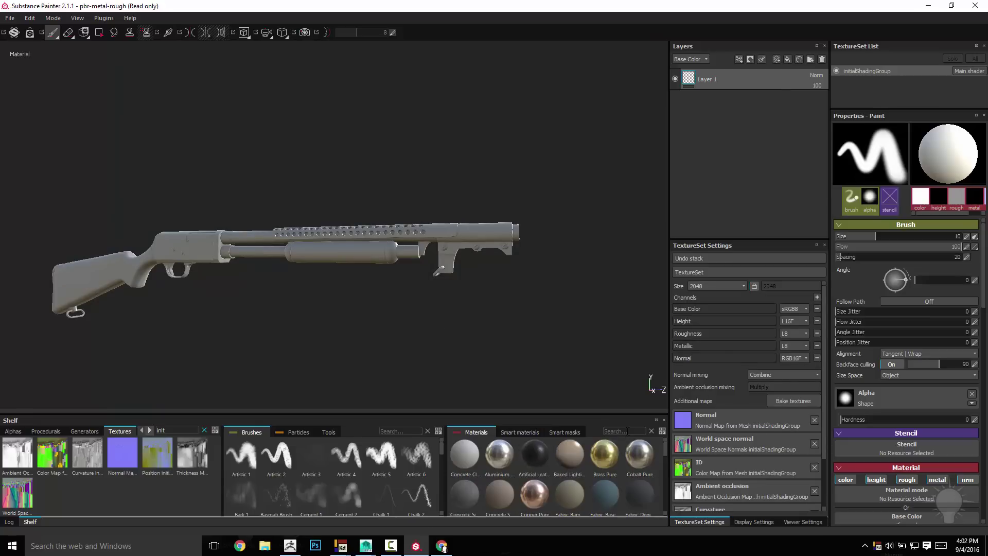
type("steel")
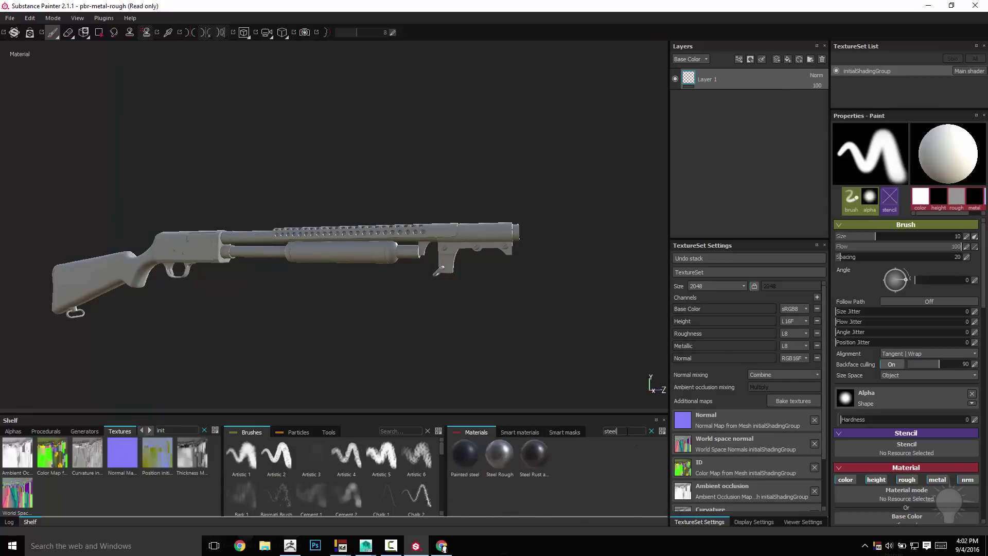
left_click_drag(521, 463, 798, 198)
left_click_drag(731, 78, 731, 73)
left_click(721, 84)
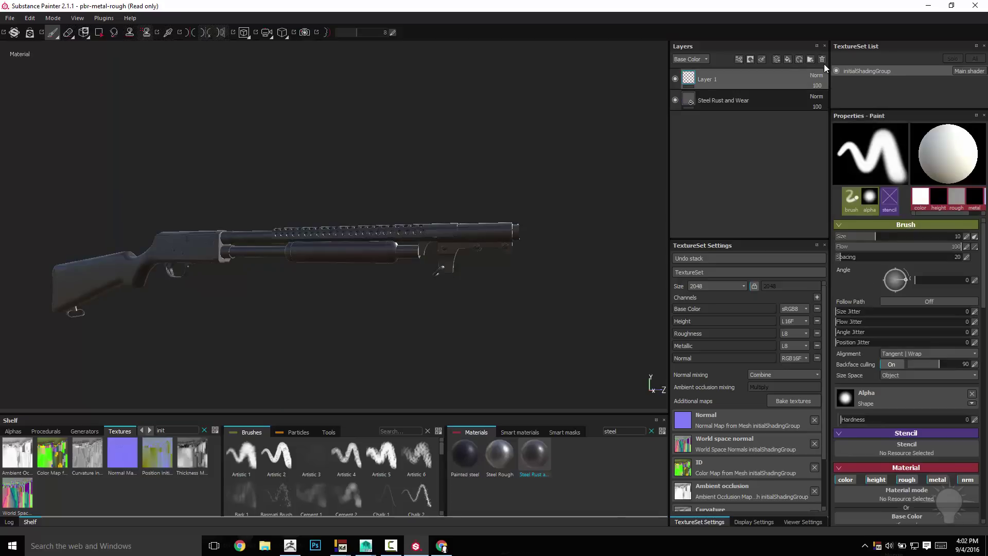
left_click(821, 59)
Add a fill layer above Steel Rust and Wear with the Steel Rough material and rename it SteelRough.
left_click_drag(391, 277, 543, 128, "alt")
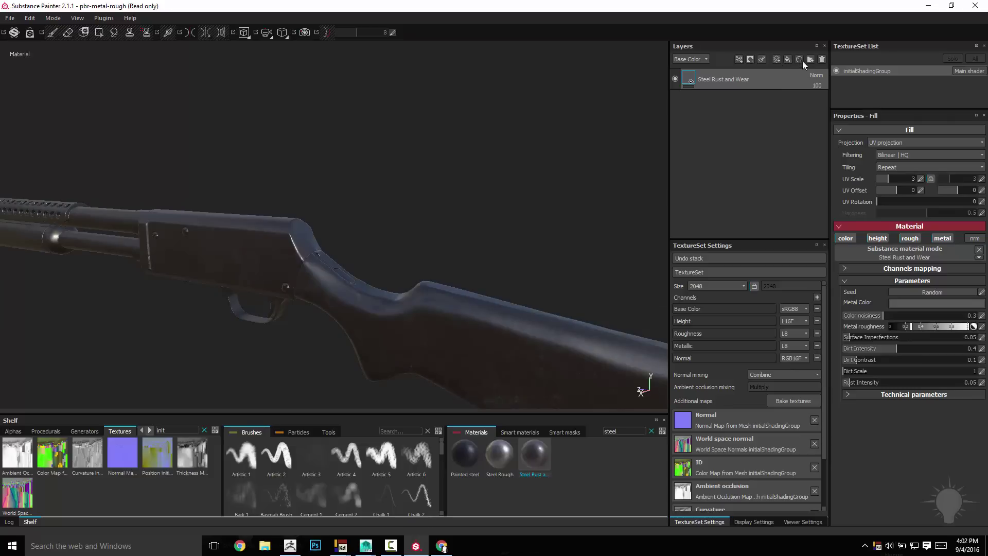
left_click(777, 60)
left_click(495, 455)
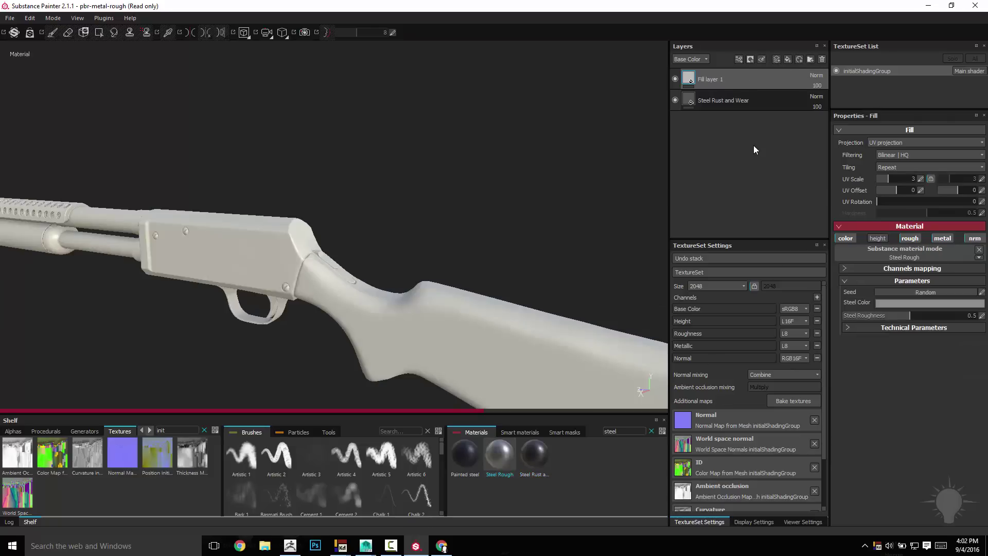
right_click(725, 82)
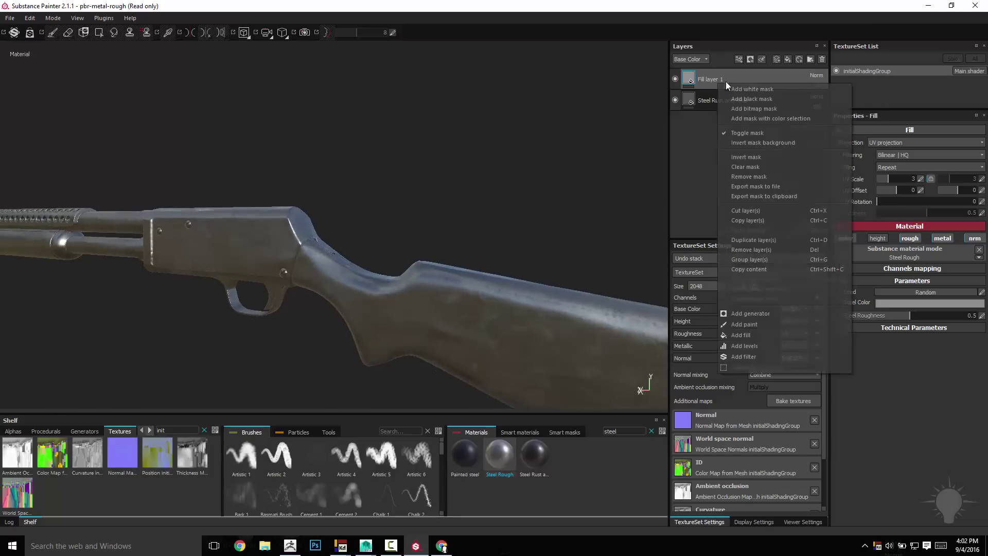
left_click(725, 82)
double_click(708, 80)
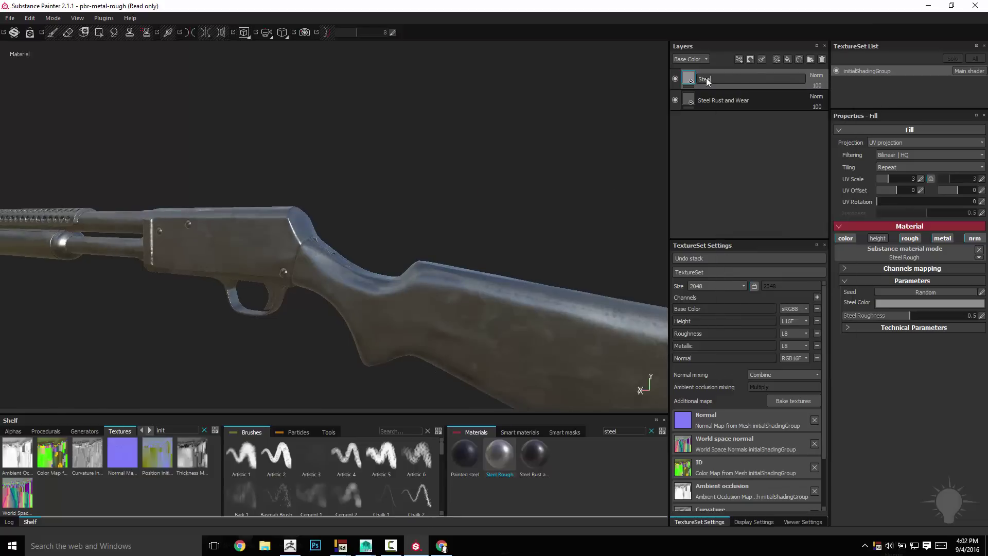
type("SteelRough")
key("Return")
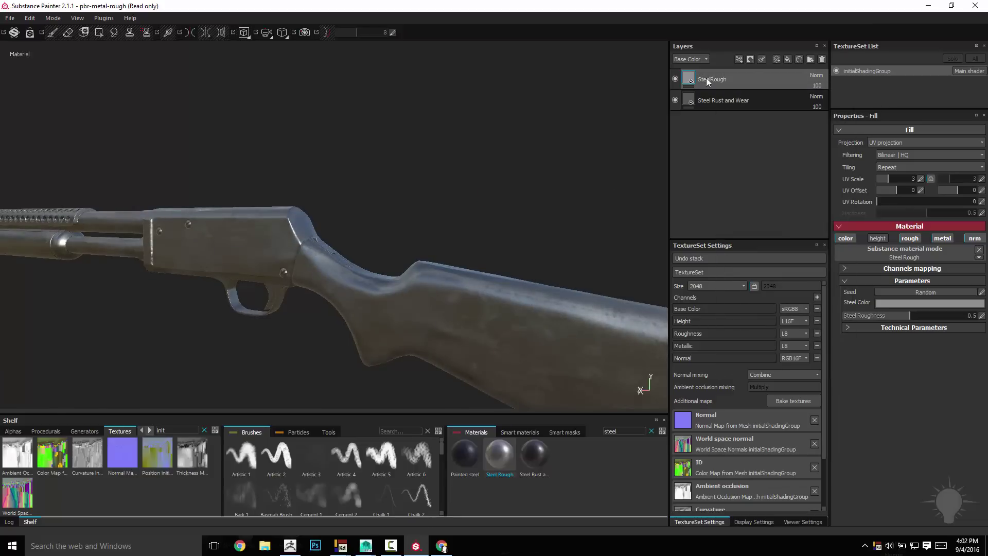
Add a black mask to the SteelRough layer and put an empty generator on that mask.
right_click(705, 79)
left_click(741, 95)
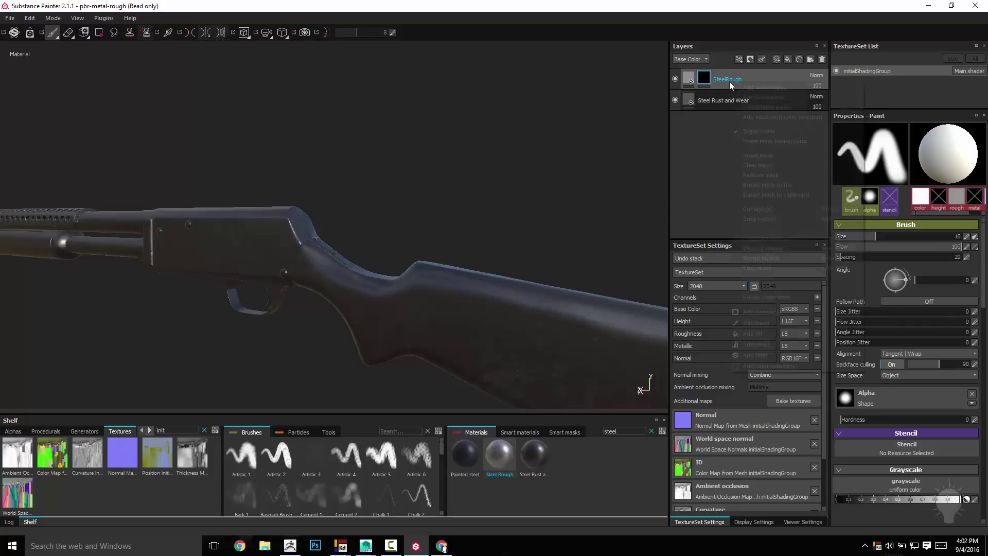
left_click(757, 311)
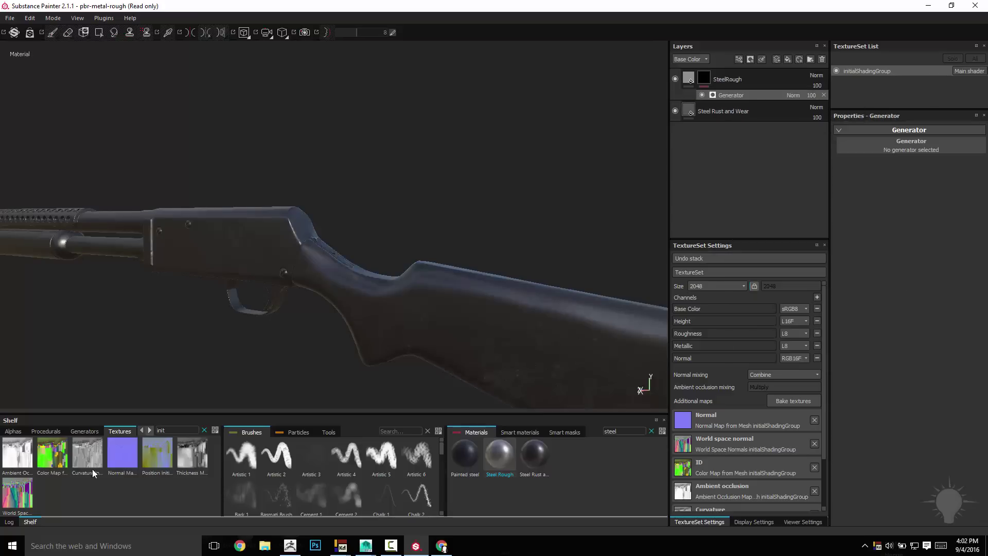
Assign the MG Metal Edge Wear generator to the SteelRough layer's mask and set its Wear Level to 0.1.
left_click(82, 431)
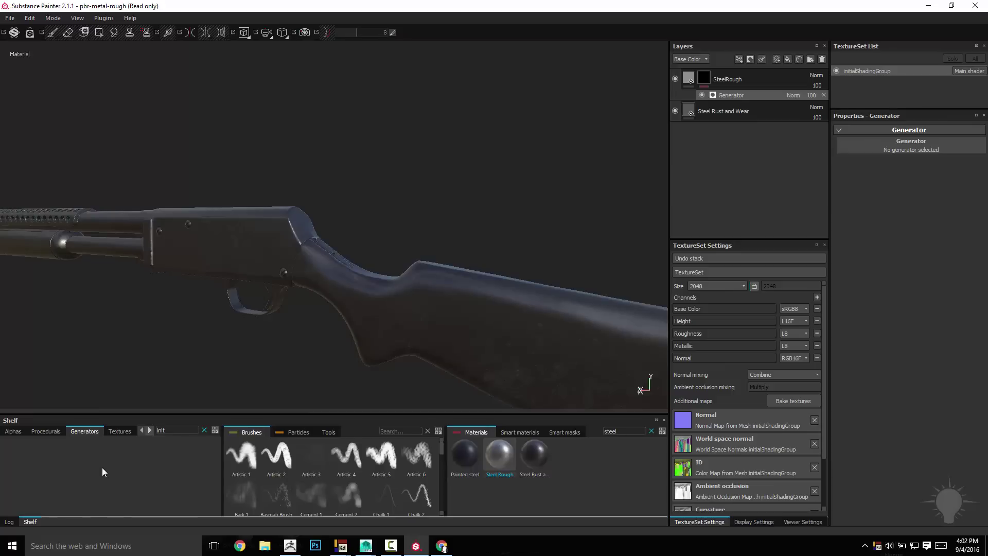
mouse_move(95, 495)
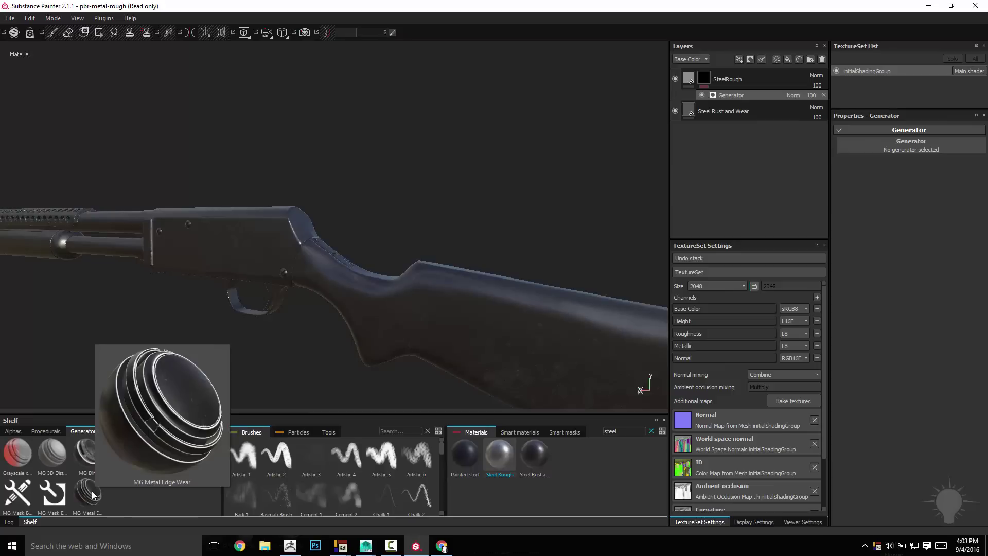
left_click(564, 432)
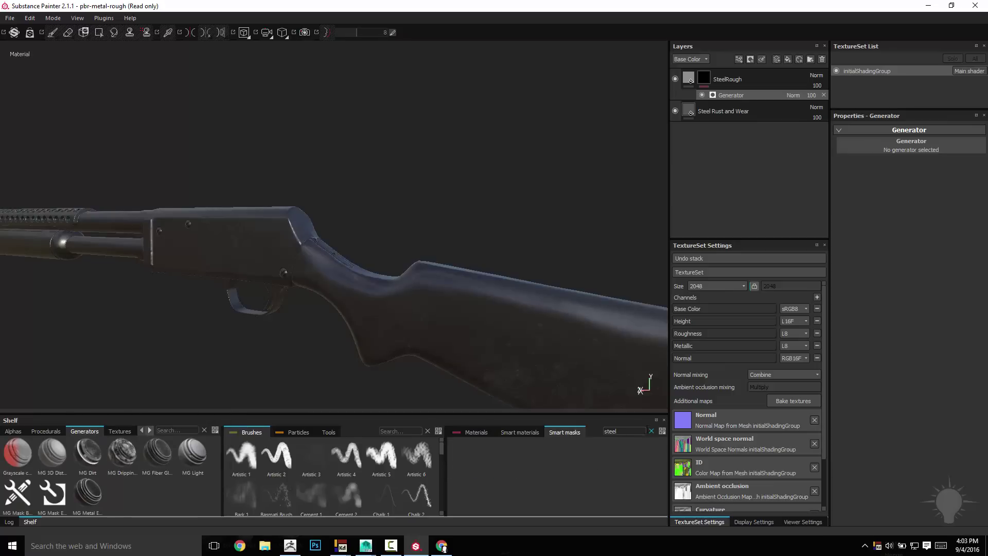
mouse_move(88, 492)
left_mouse_down()
mouse_move(719, 175)
mouse_move(915, 150)
left_mouse_up()
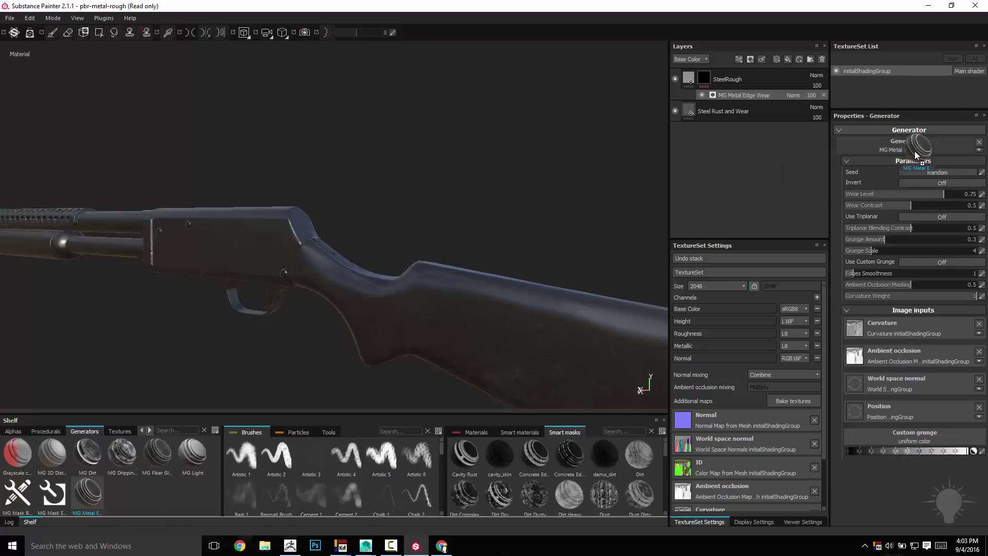
left_click_drag(417, 155, 494, 191, "alt")
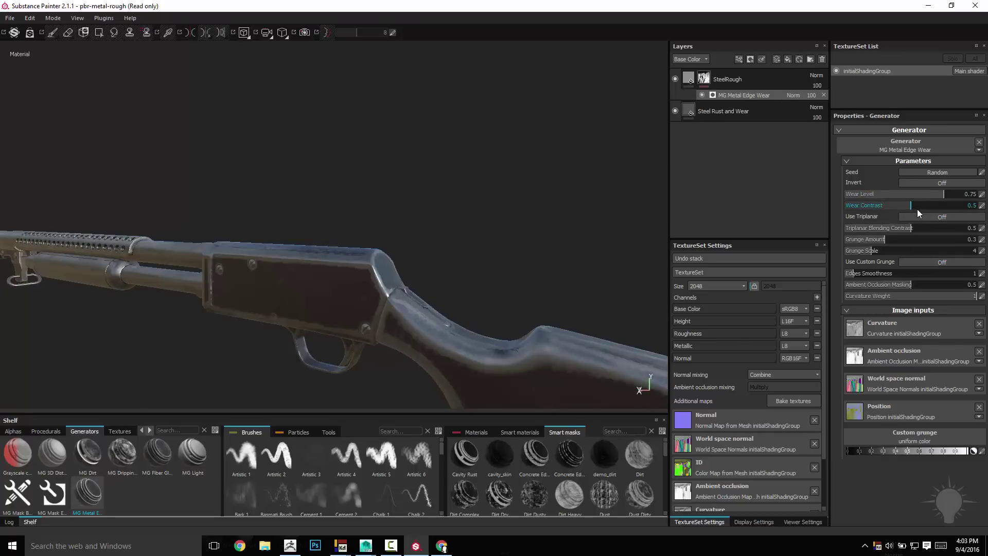
left_click_drag(897, 192, 857, 192)
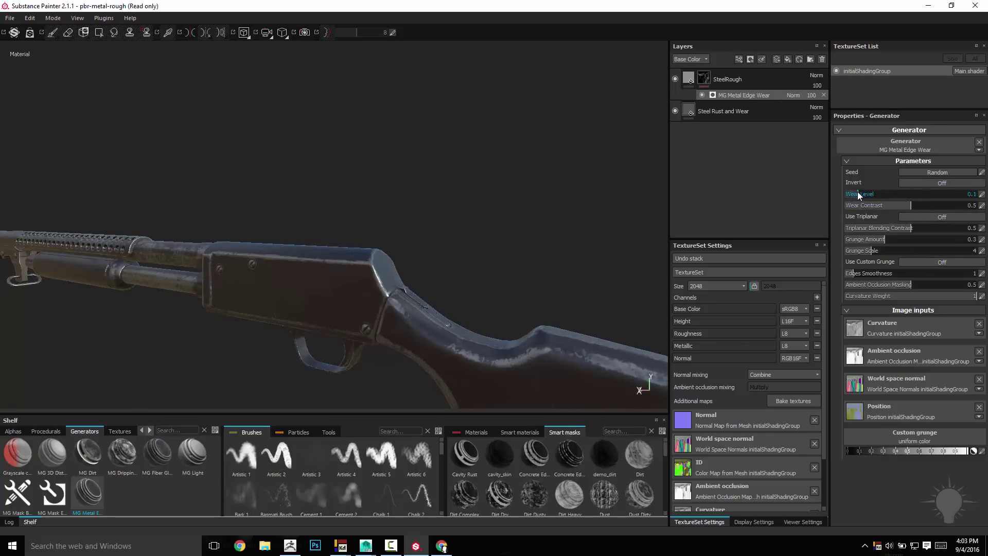
Set the SteelRough layer's Steel Color to a lighter grey, RGB 0.482, 0.494, 0.510.
left_click_drag(532, 208, 298, 205, "alt")
left_click_drag(362, 178, 441, 203, "alt")
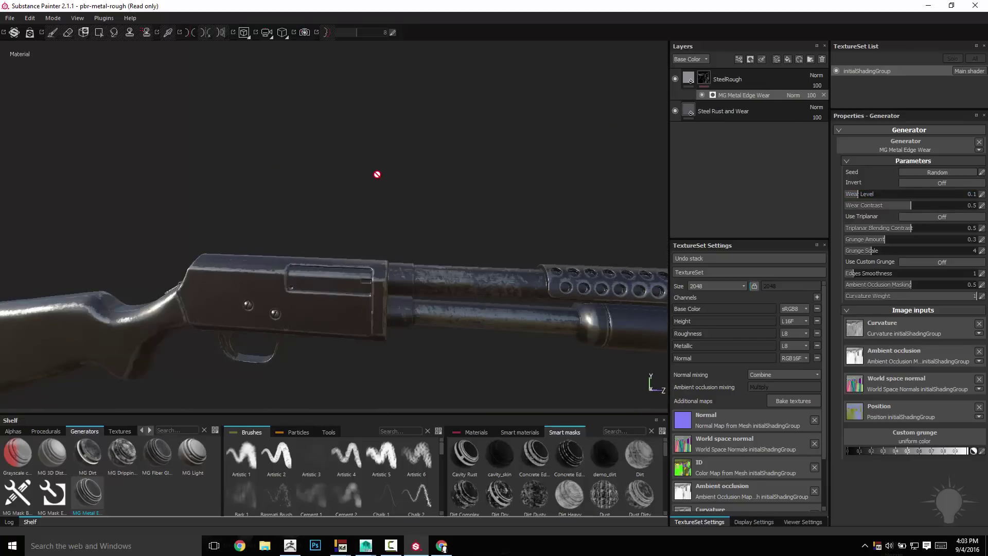
left_click_drag(377, 175, 618, 134, "alt")
left_click(689, 79)
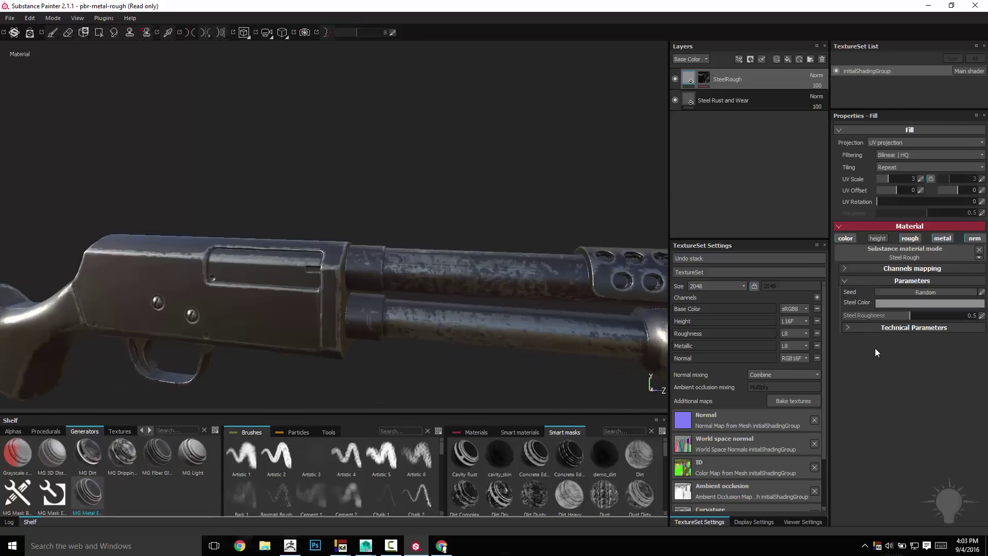
left_click(882, 303)
left_click(815, 305)
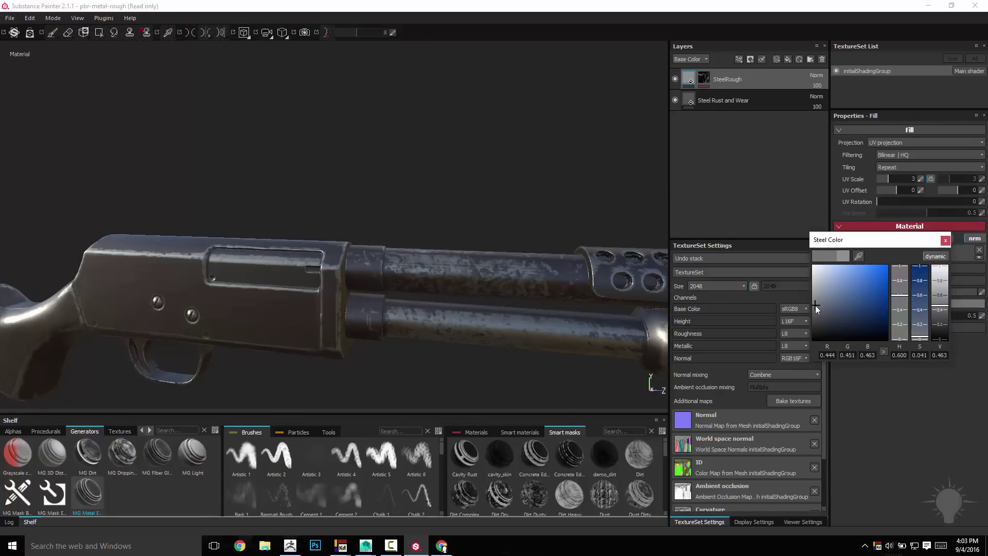
left_click(816, 302)
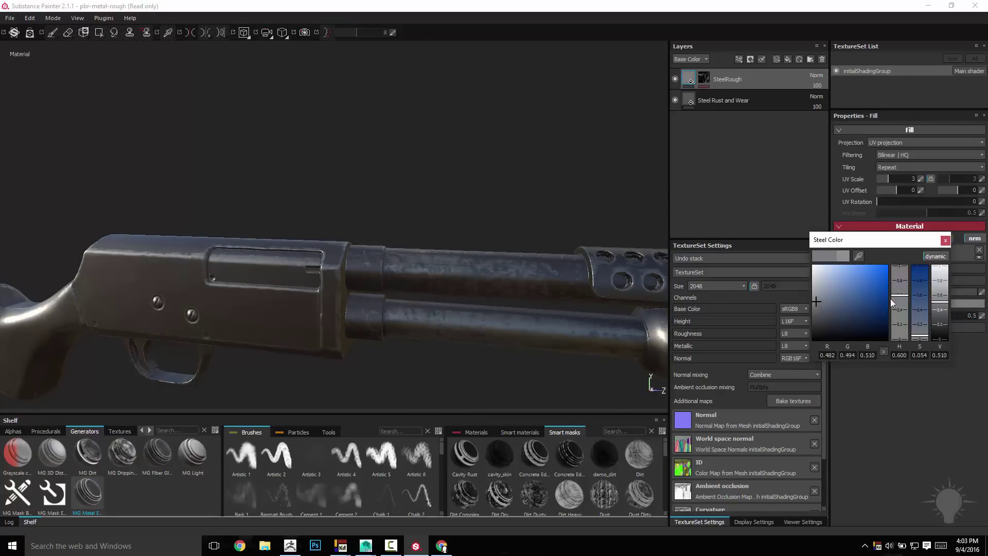
left_click(945, 240)
Add a fill layer above SteelRough and rename it Wood.
left_click_drag(452, 147, 471, 135, "alt")
left_click(788, 59)
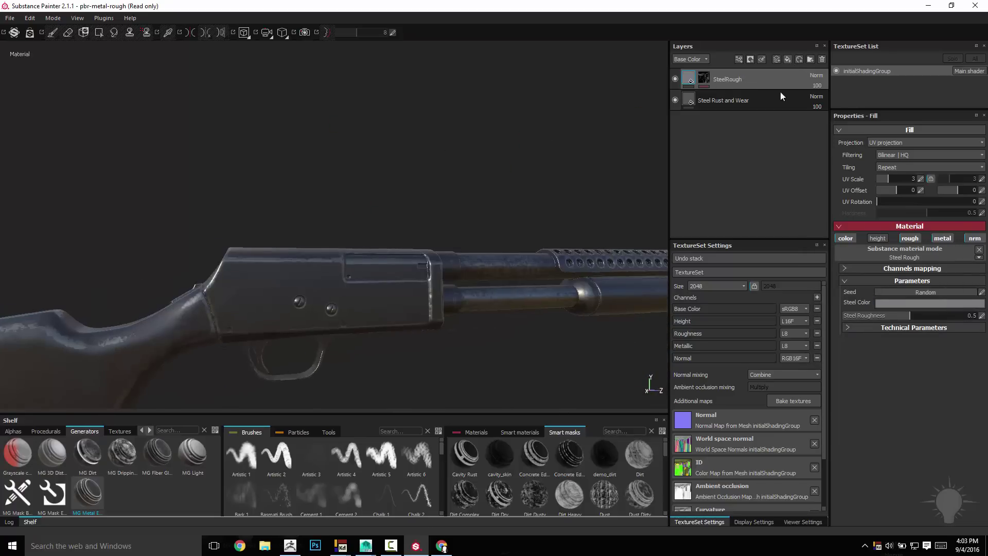
double_click(713, 79)
type("Wo")
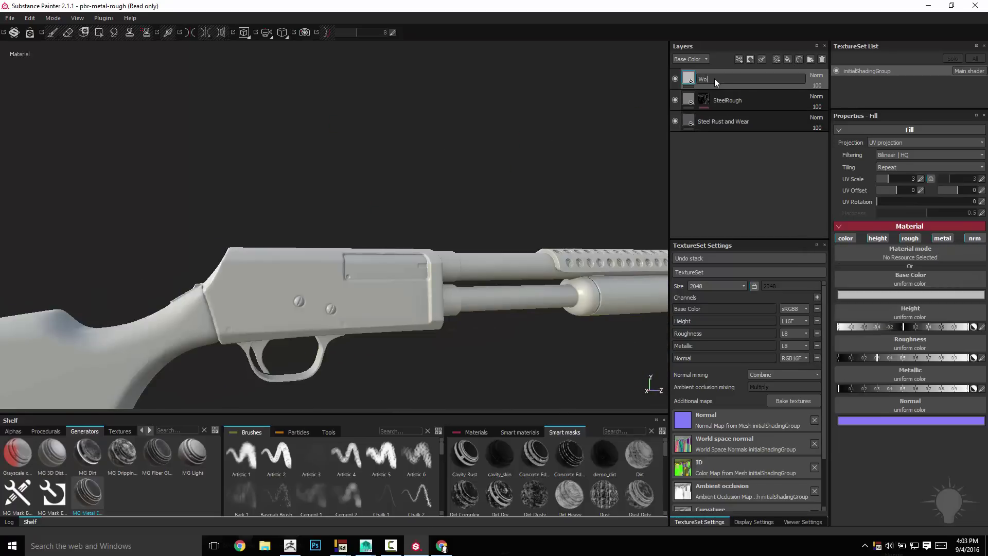
type("od")
key("Return")
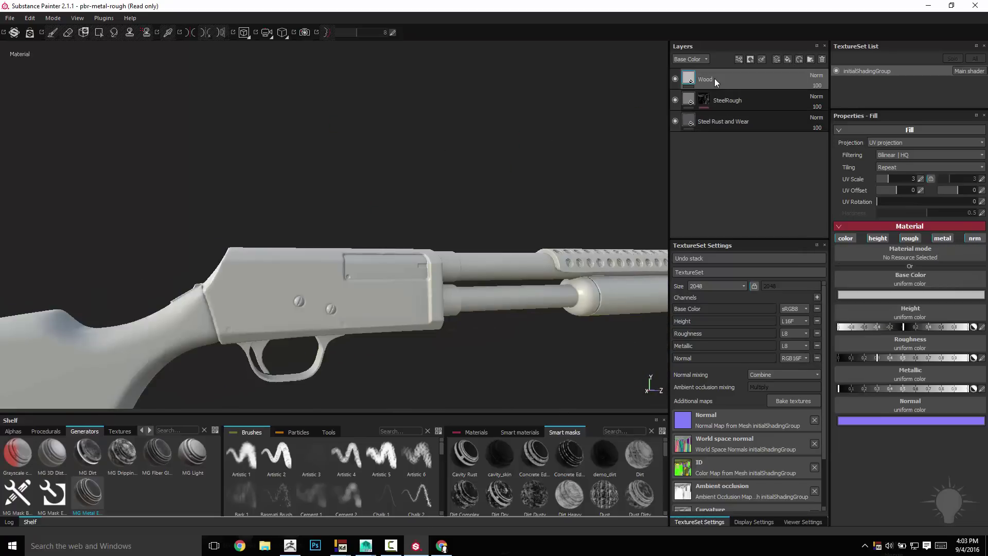
Search the materials for "wood" and apply Wood american cherry to the Wood layer.
left_click(478, 433)
left_click(631, 432)
type("wood")
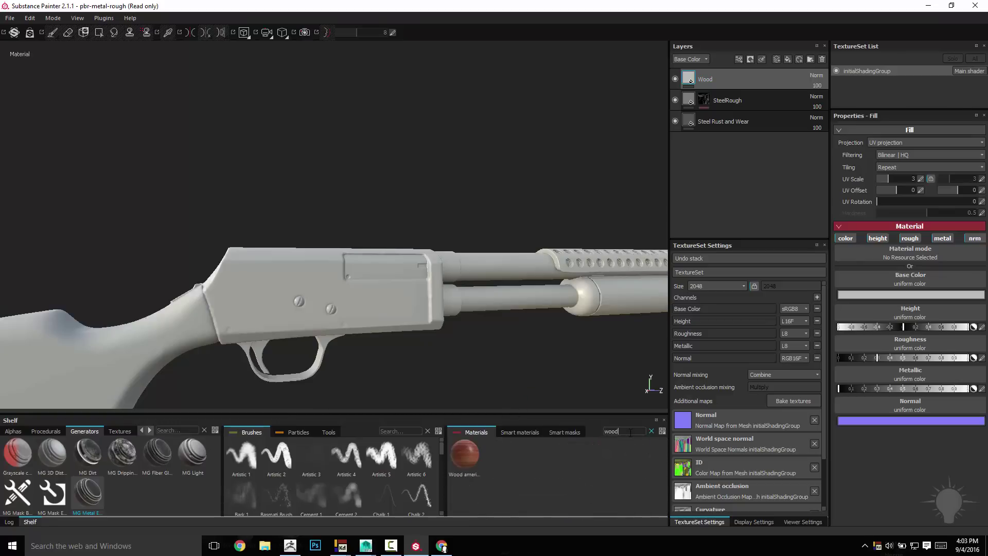
left_click(468, 460)
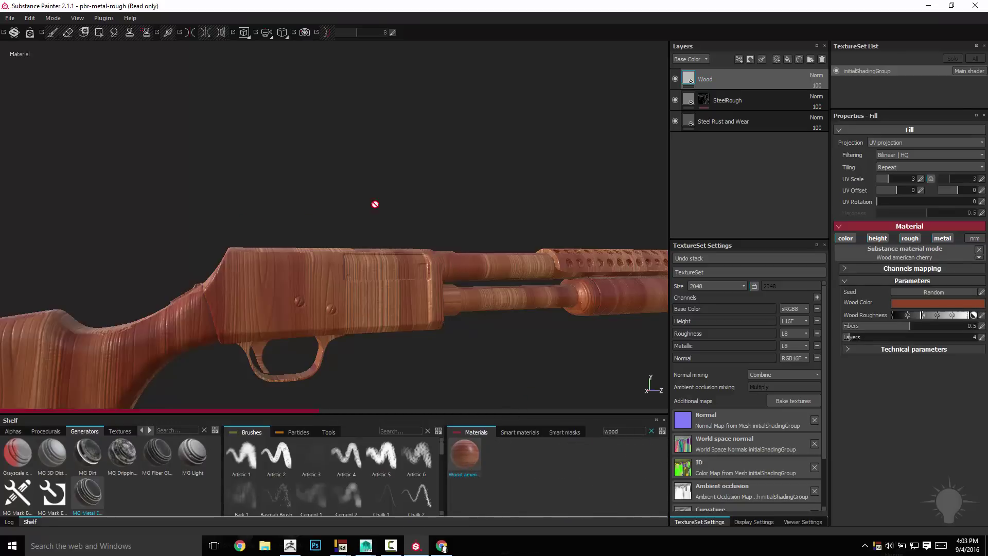
Change the Wood layer's projection to Tri-planar projection and check the grain along the stock.
mouse_move(375, 202)
left_mouse_down("alt")
mouse_move(190, 139)
mouse_move(549, 165)
mouse_move(430, 161)
mouse_move(392, 181)
mouse_move(488, 213)
mouse_move(393, 192)
mouse_move(406, 203)
mouse_move(369, 211)
mouse_move(275, 308)
left_mouse_up("alt")
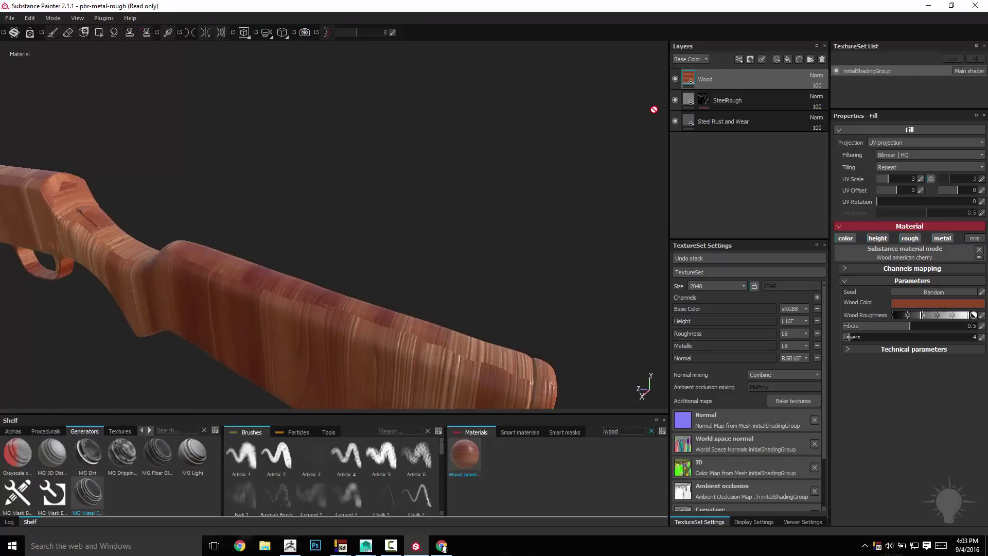
left_click(876, 141)
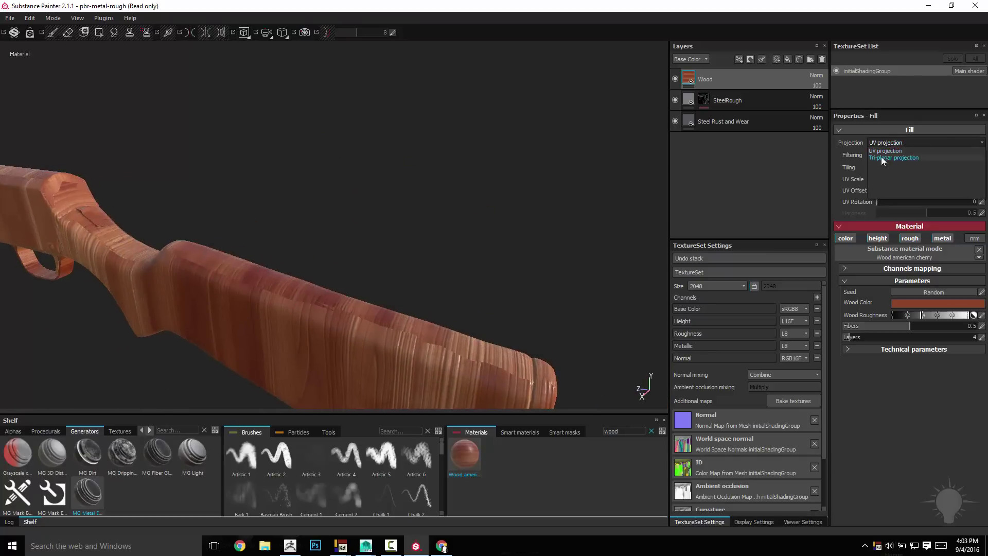
left_click(881, 157)
left_click_drag(297, 163, 412, 121, "alt")
right_click_drag(411, 121, 533, 125, "alt")
left_click_drag(533, 125, 465, 156, "alt")
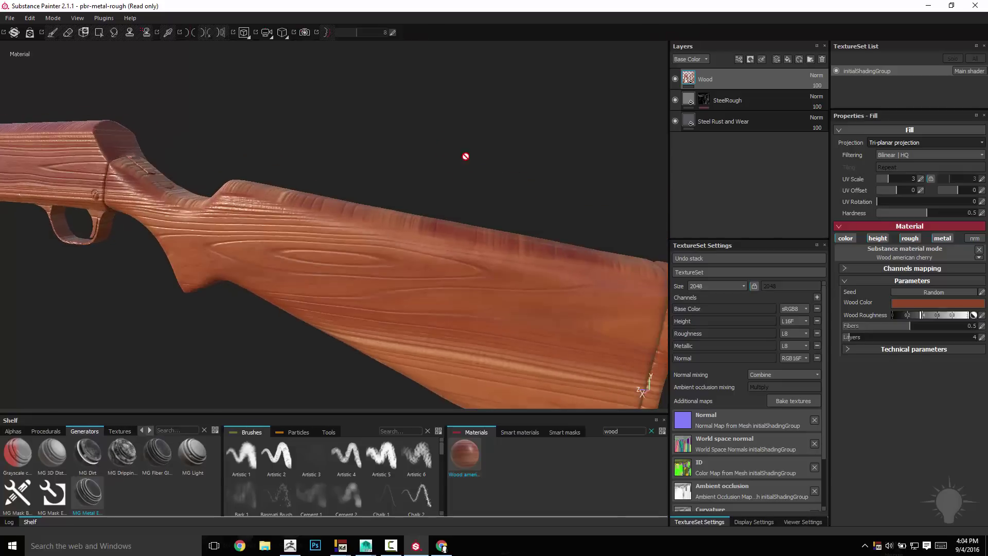
Reduce the Wood layer's opacity in the Height channel to 33.
left_click(699, 61)
left_click(687, 72)
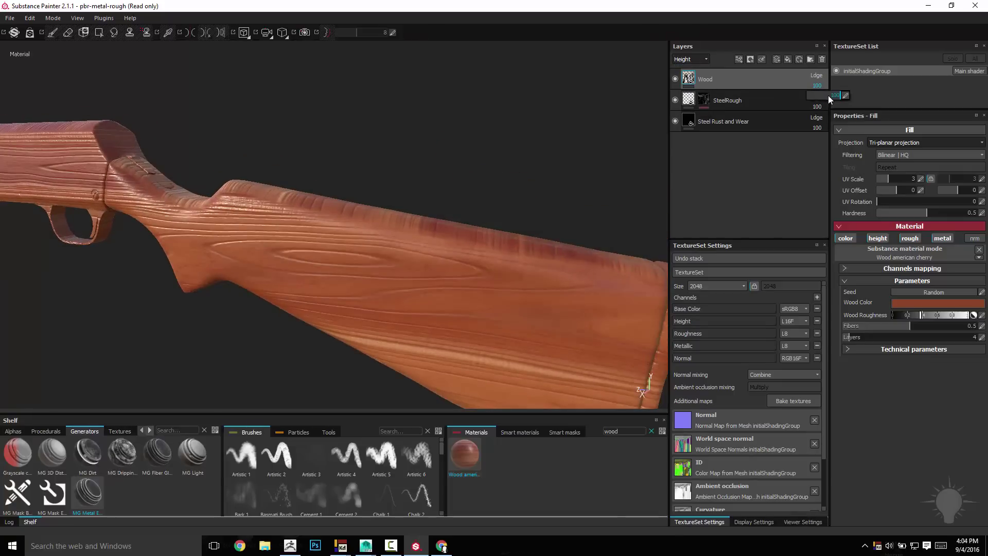
left_click_drag(828, 95, 814, 94)
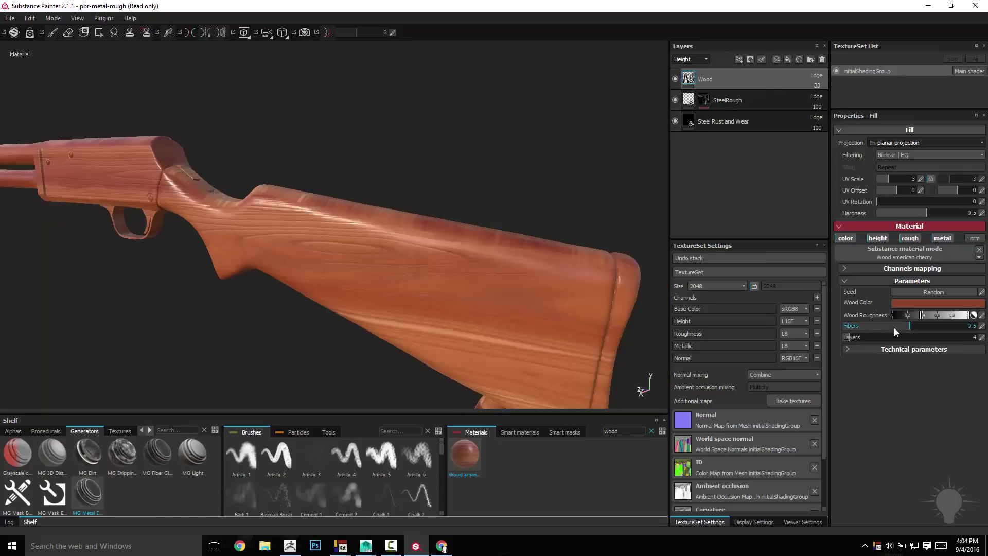
Darken the Wood layer's Wood Color to RGB 0.320, 0.150, 0.070.
left_click(912, 304)
left_click(872, 317)
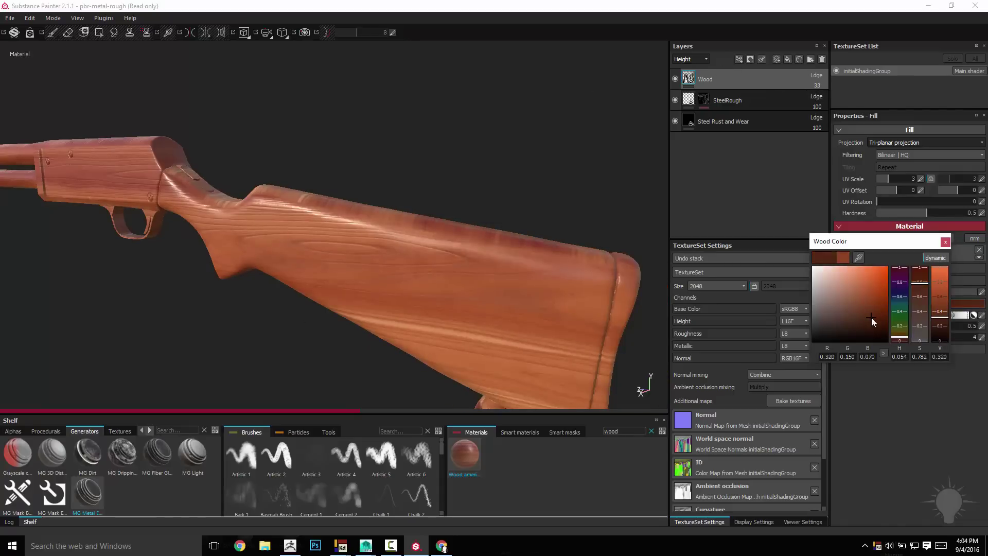
left_click(945, 242)
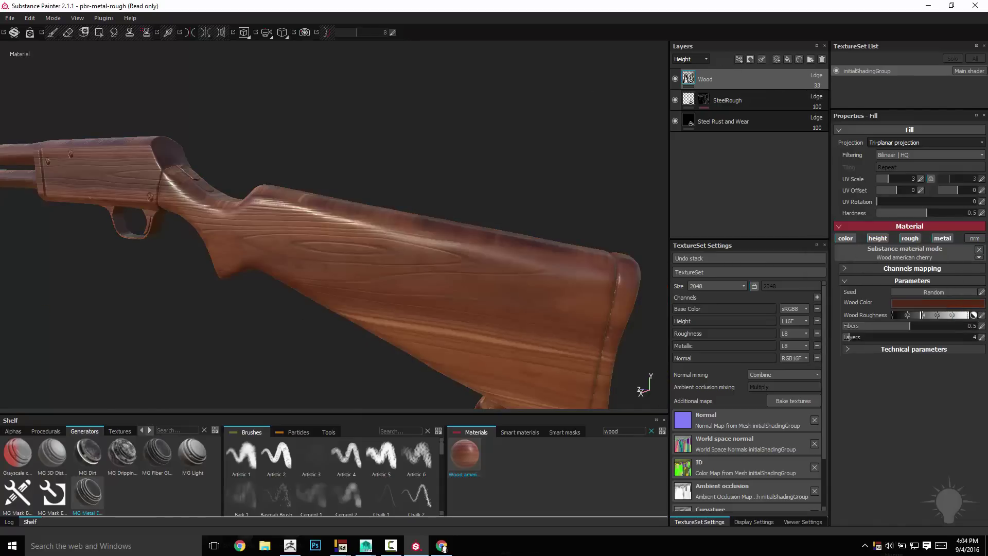
Add a color selection mask to the Wood layer and pick the grey ID color of the pump grip and the green of the stock.
left_click_drag(375, 216, 295, 262, "alt")
right_click_drag(295, 263, 257, 264, "shift")
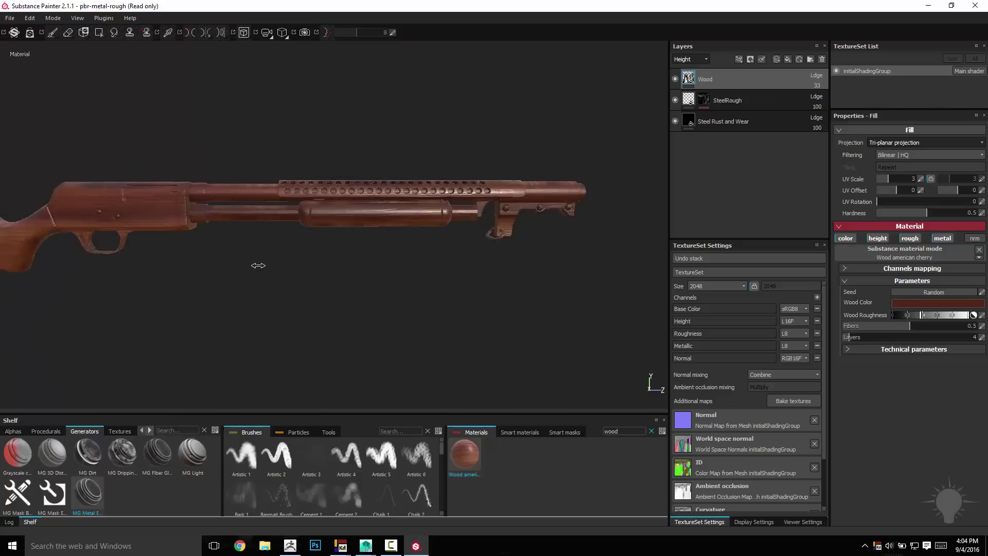
middle_click_drag(196, 299, 267, 301, "alt")
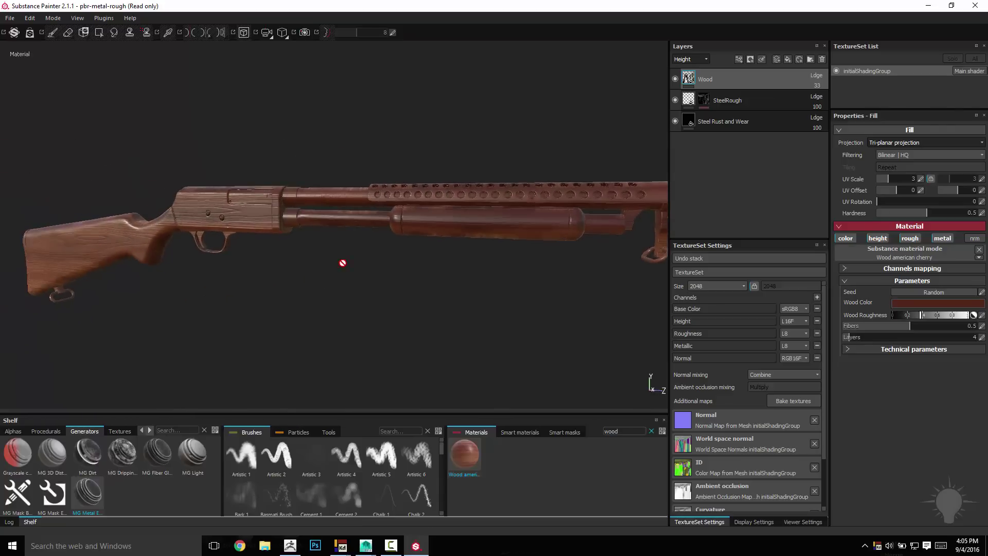
left_click_drag(391, 287, 349, 301, "alt")
right_click_drag(349, 324, 359, 325, "shift")
left_click_drag(359, 325, 443, 310, "alt")
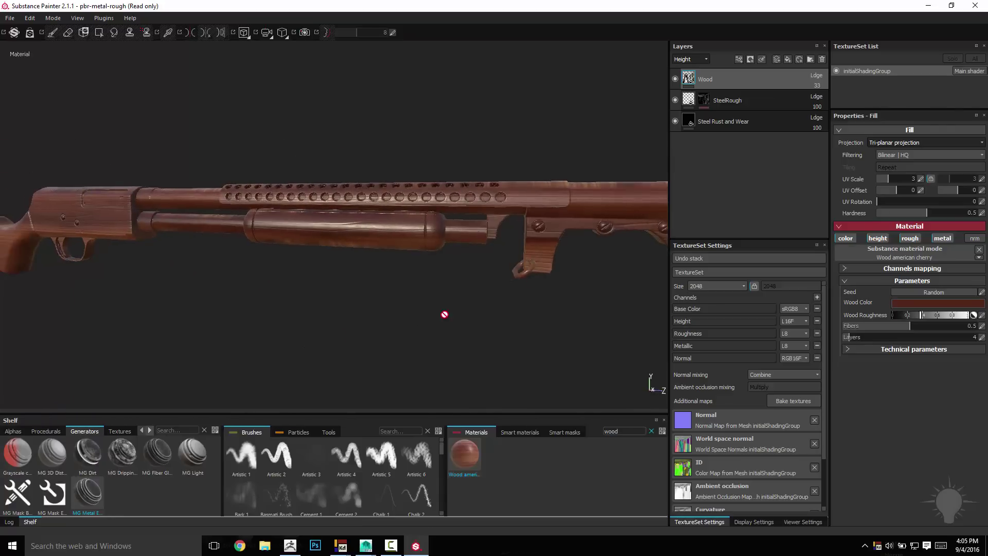
right_click(724, 79)
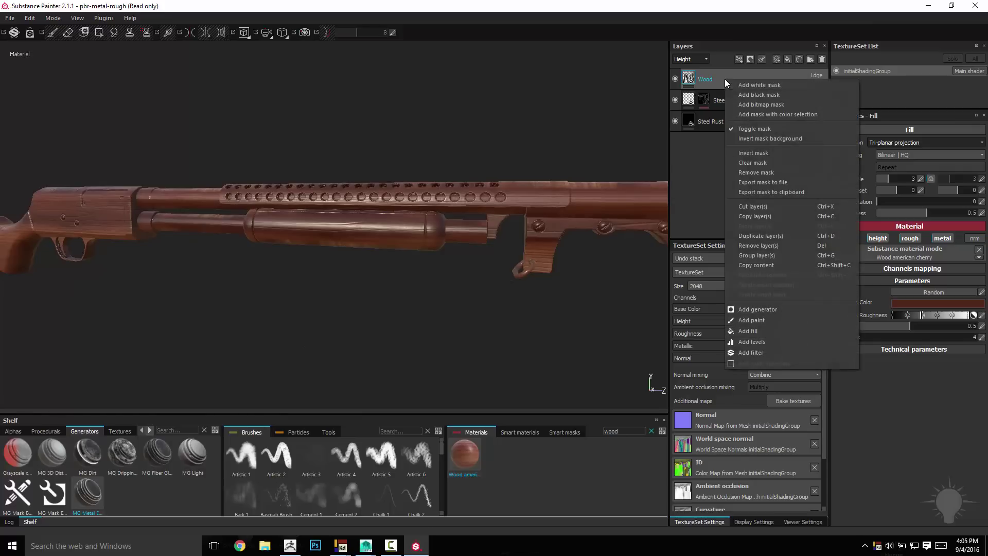
left_click(746, 113)
left_click(977, 213)
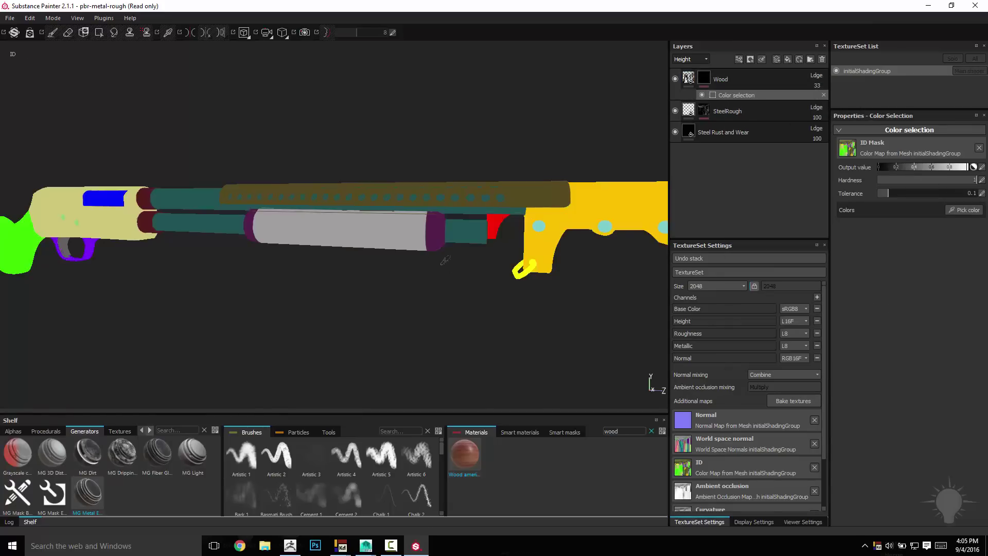
left_click(409, 232)
left_click(953, 212)
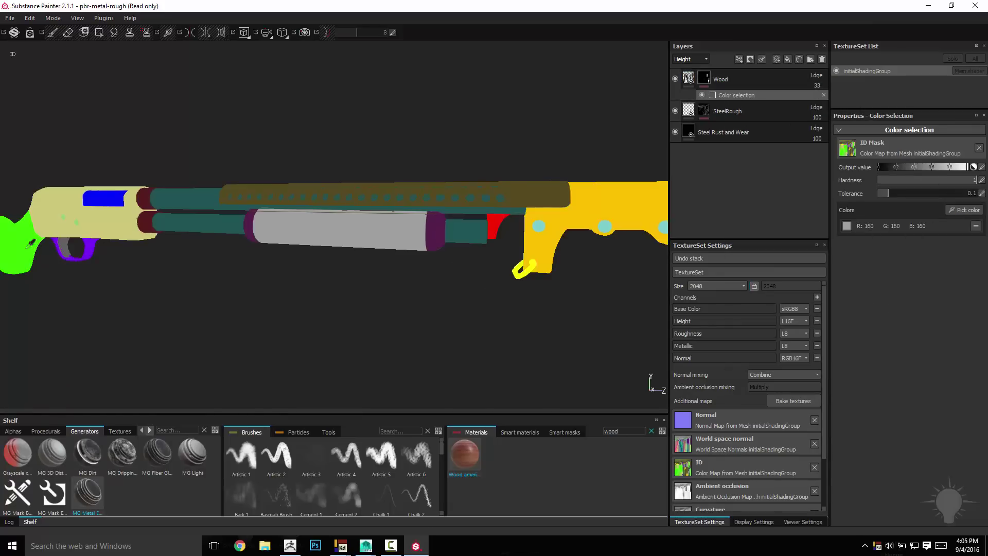
left_click(30, 243)
Add a fill layer above the Wood layer and name it lightmetanl.
mouse_move(218, 338)
right_mouse_down("alt")
mouse_move(209, 326)
mouse_move(253, 329)
mouse_move(216, 330)
mouse_move(216, 322)
right_mouse_up("alt")
middle_click_drag(216, 322, 236, 350, "alt")
left_click(803, 81)
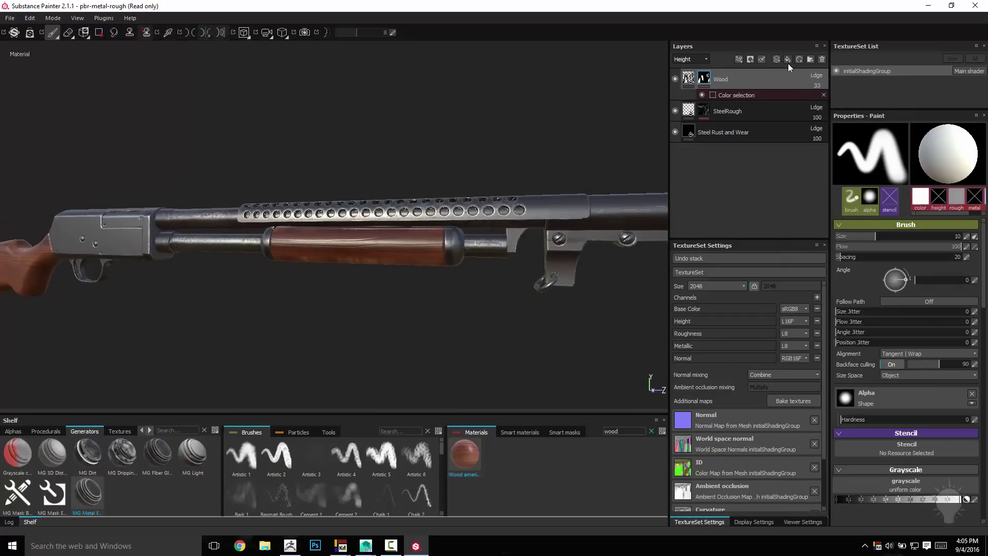
left_click(788, 61)
double_click(712, 80)
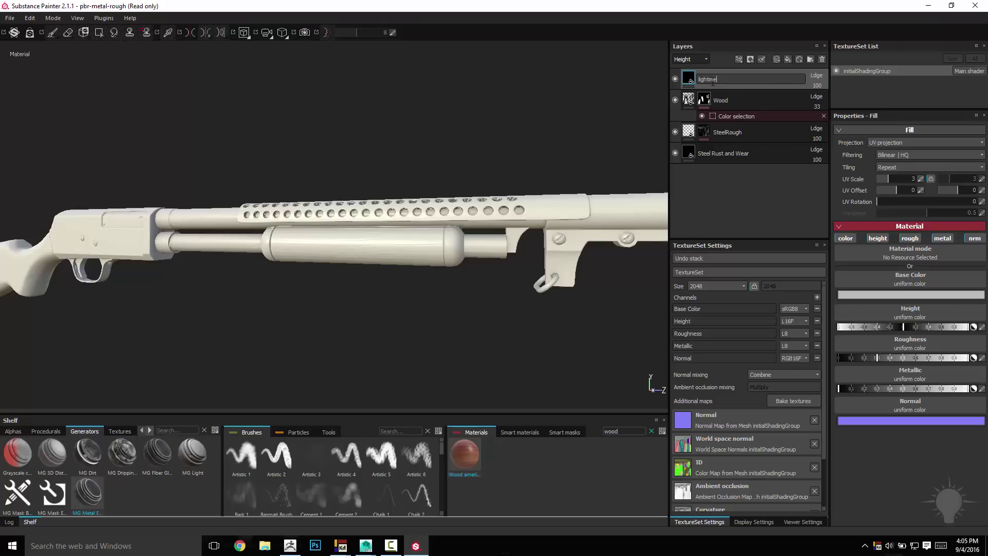
key("Return")
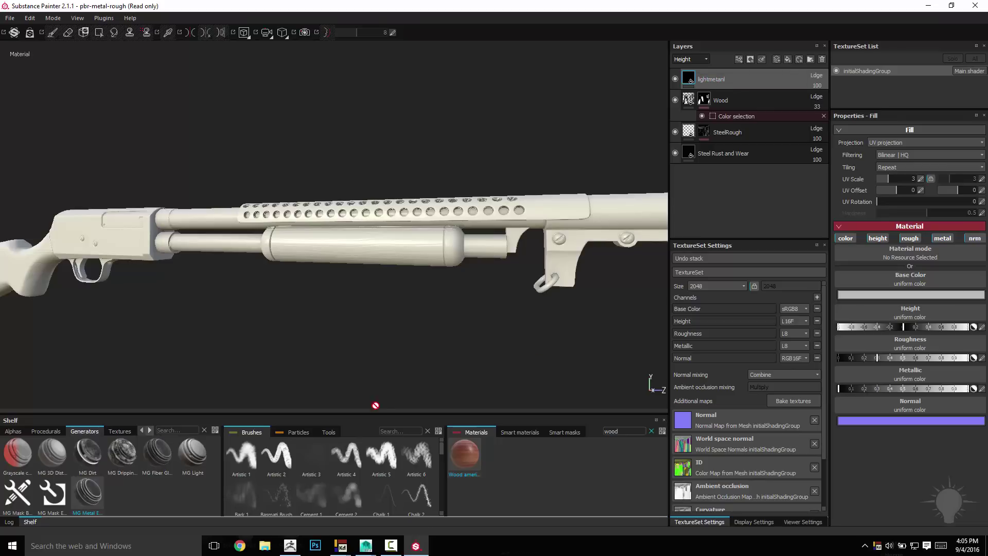
Replace the material search with "stee" and apply Steel Rough to the lightmetanl layer.
left_click(651, 430)
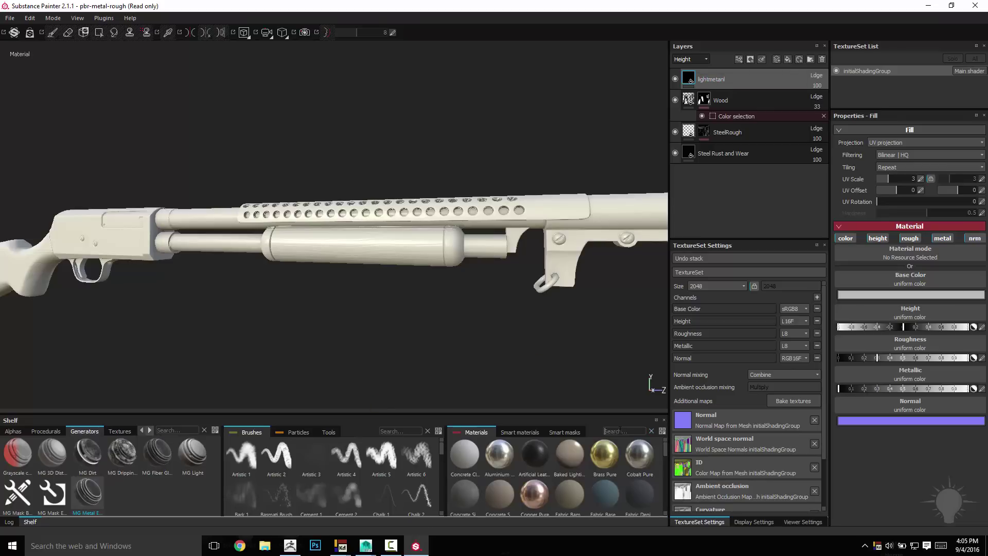
type("steel")
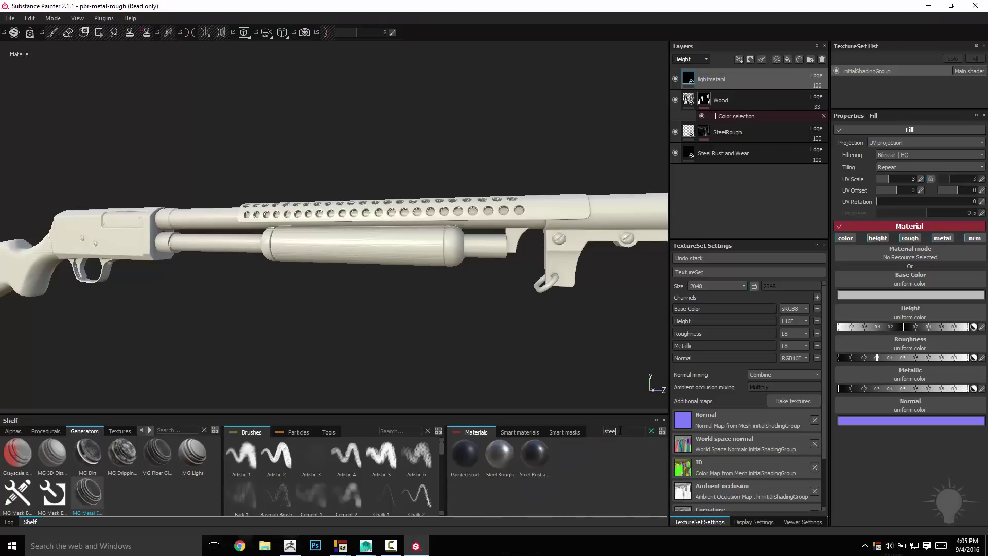
left_click(492, 455)
Add a color selection mask to the lightmetanl layer and pick the blue ID color of the receiver's ejection port.
left_click_drag(264, 317, 483, 359, "alt")
right_click(713, 81)
left_click(761, 112)
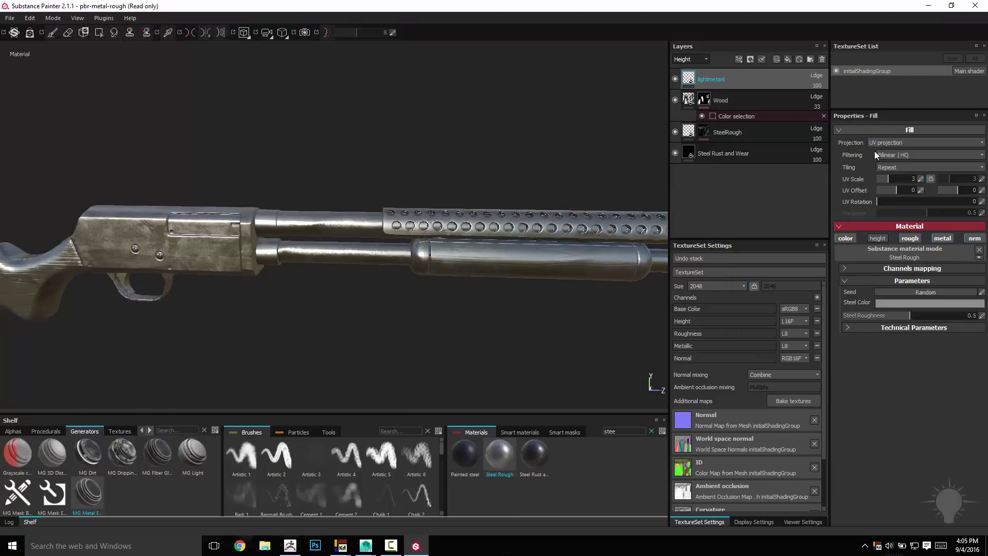
left_click(964, 210)
left_click(218, 218)
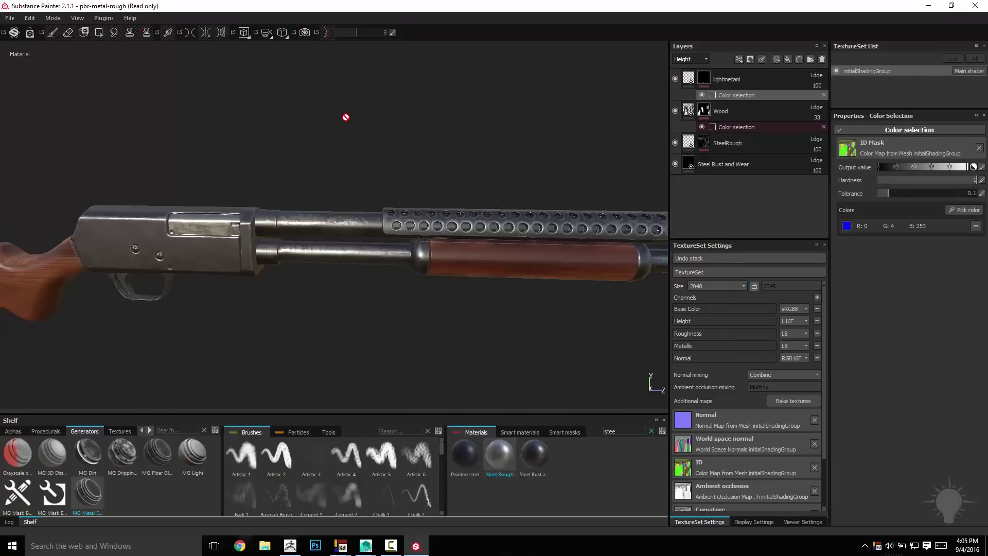
Duplicate the lightmetanl layer and name the copy screw.
left_click(724, 85)
key("ctrl+d")
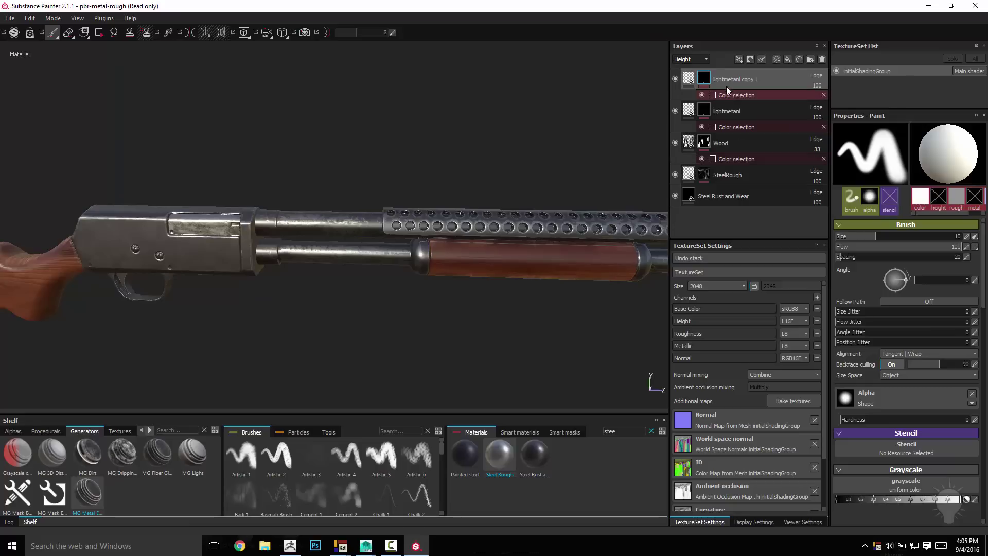
double_click(724, 81)
type("screw")
key("Return")
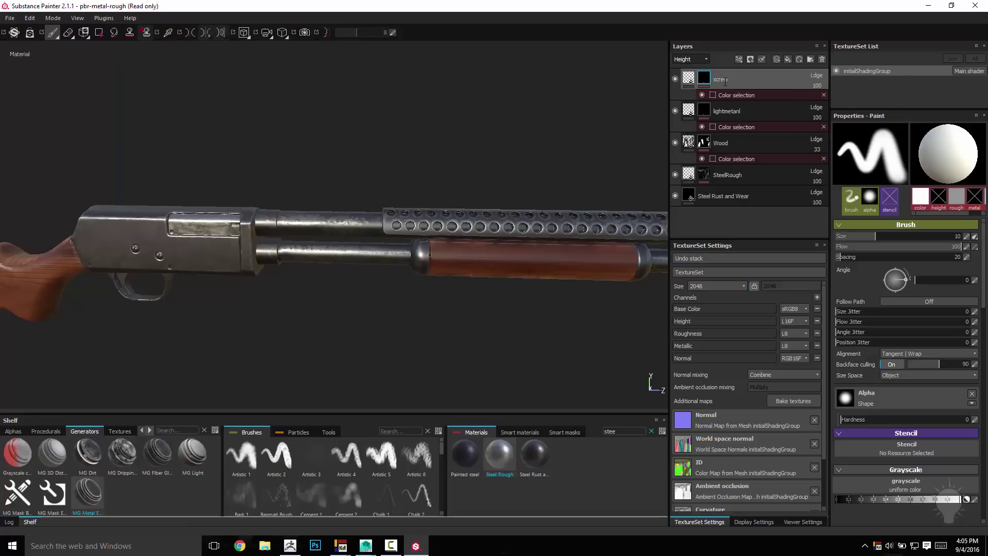
Set the screw layer's Steel Color to a darker grey, about RGB 0.378, 0.379, 0.381.
left_click(693, 80)
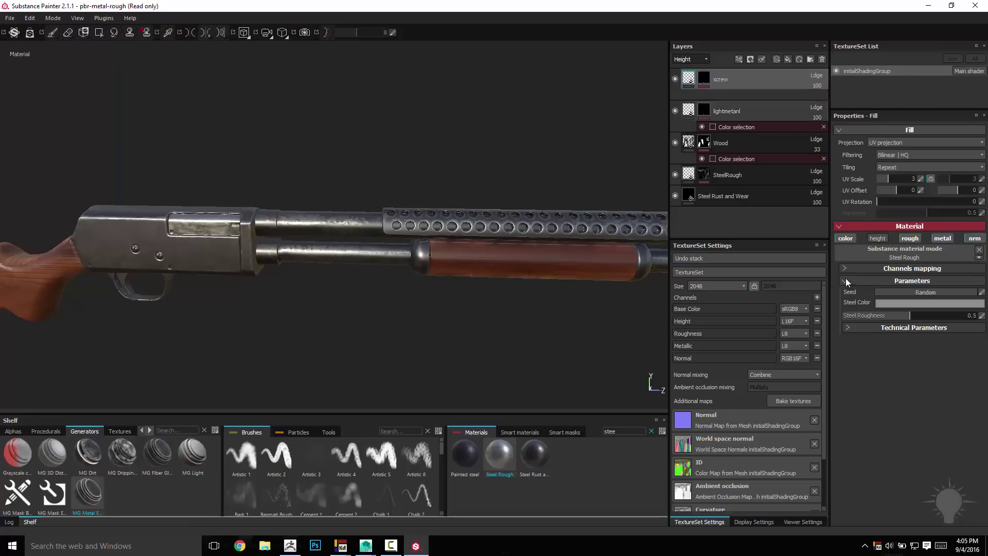
left_click(892, 305)
left_click(807, 314)
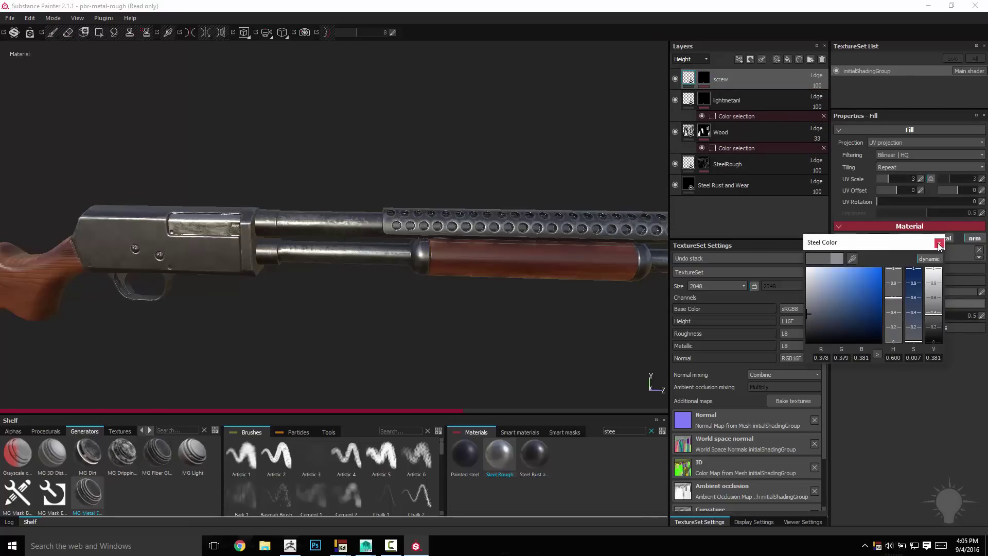
left_click(938, 242)
Add a color selection mask to the screw layer and pick the light green ID color of the receiver's screws.
right_click(709, 78)
left_click(758, 110)
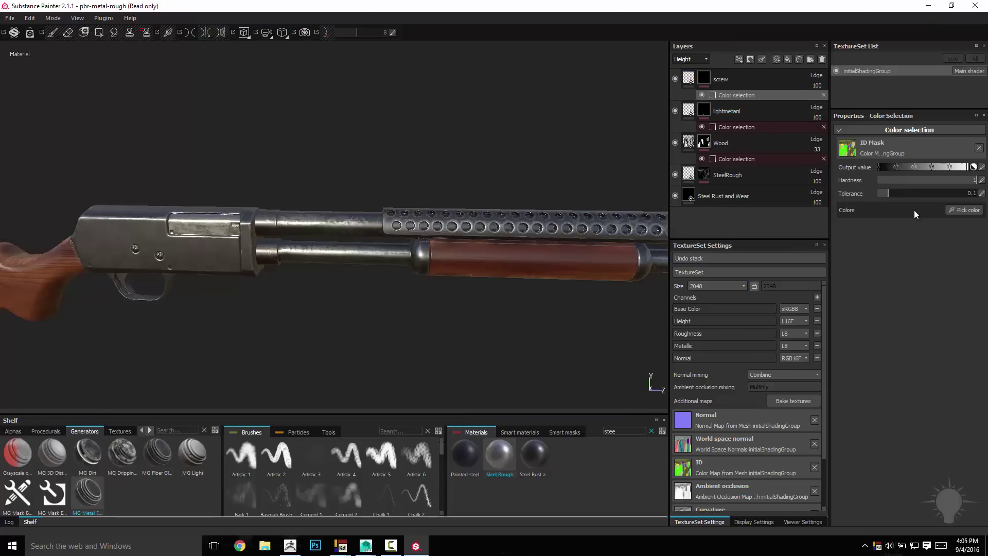
left_click(967, 210)
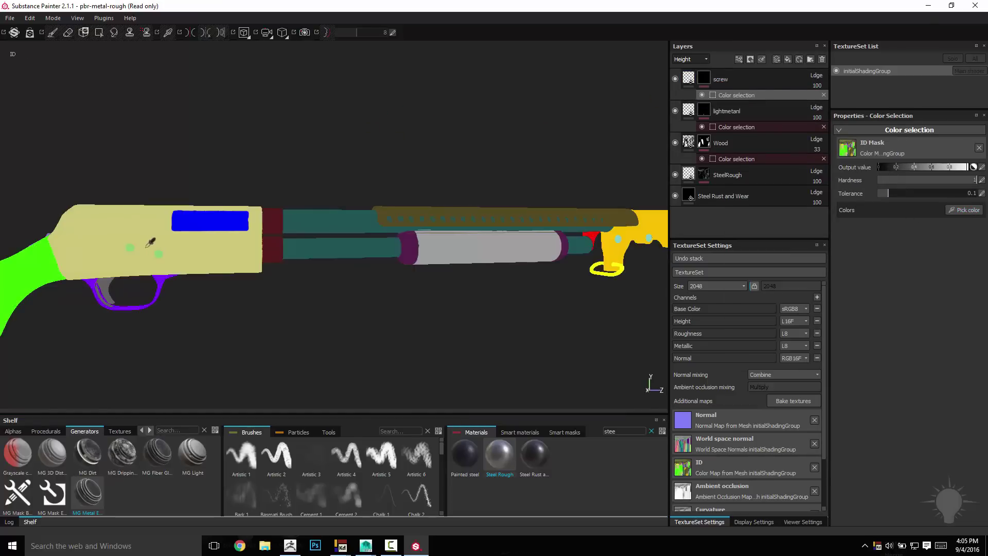
left_click(158, 253)
Add the light teal ID color of the barrel bracket's screws and the yellow of the stock's sling ring to the screw mask.
left_click_drag(406, 142, 357, 150, "alt")
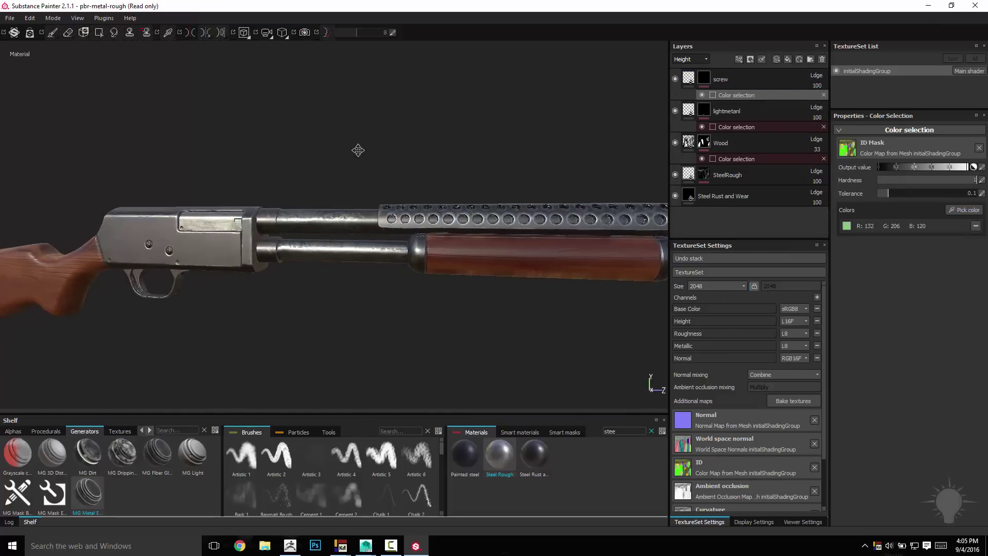
middle_click_drag(618, 144, 408, 137, "alt")
right_click_drag(408, 137, 509, 230, "alt")
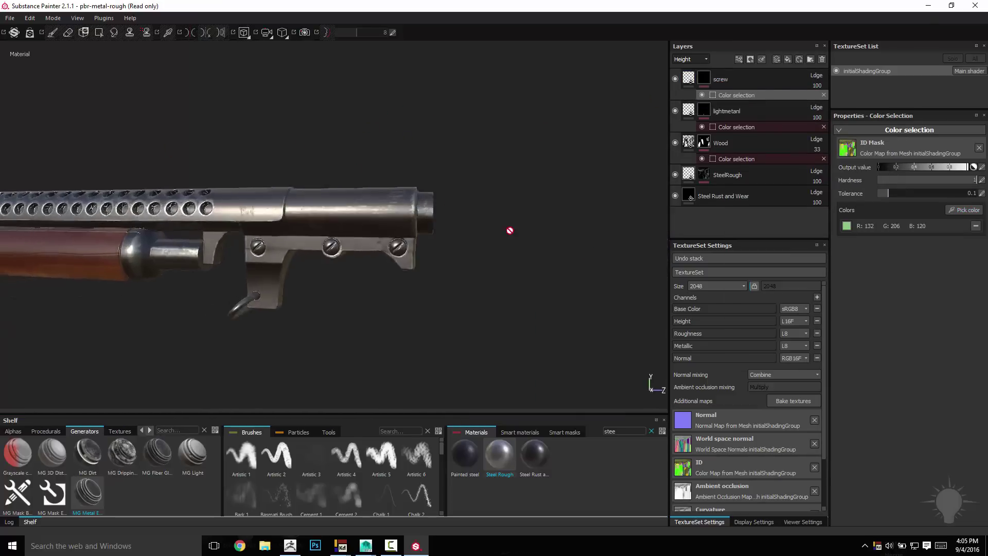
left_click(850, 223)
left_click(260, 247)
left_click_drag(476, 146, 427, 135, "alt")
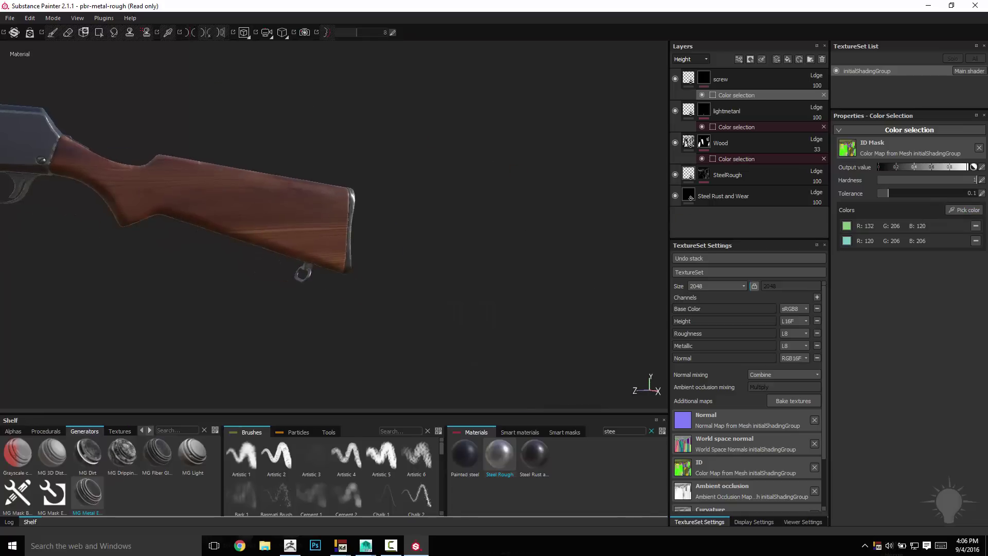
left_click(962, 211)
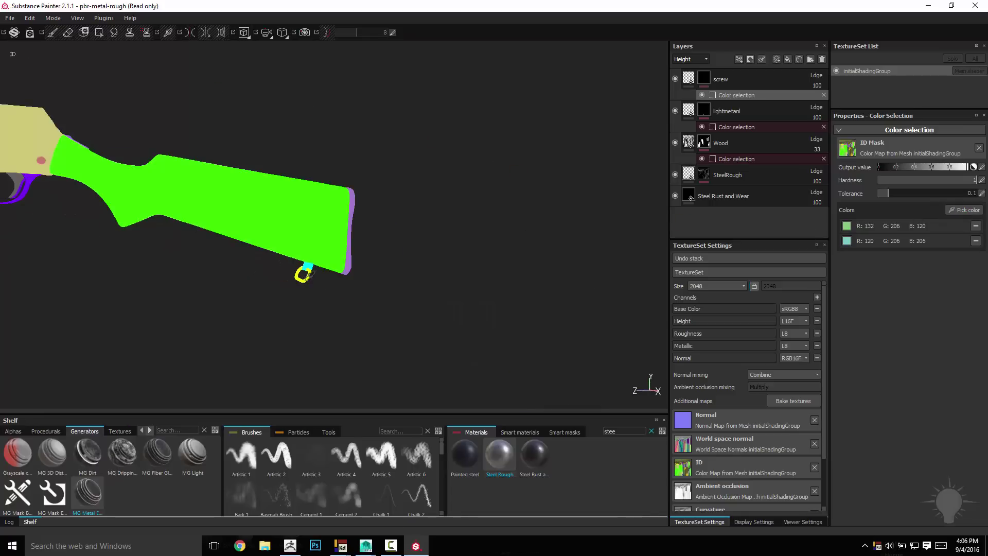
left_click(307, 277)
Add a fill layer above the screw layer and name it RUbber.
right_click_drag(506, 270, 600, 271, "alt")
left_click_drag(600, 271, 417, 172, "alt")
scroll(416, 172, "up", 3)
mouse_move(417, 171)
middle_mouse_down("alt")
mouse_move(407, 142)
mouse_move(289, 99)
mouse_move(444, 137)
middle_mouse_up("alt")
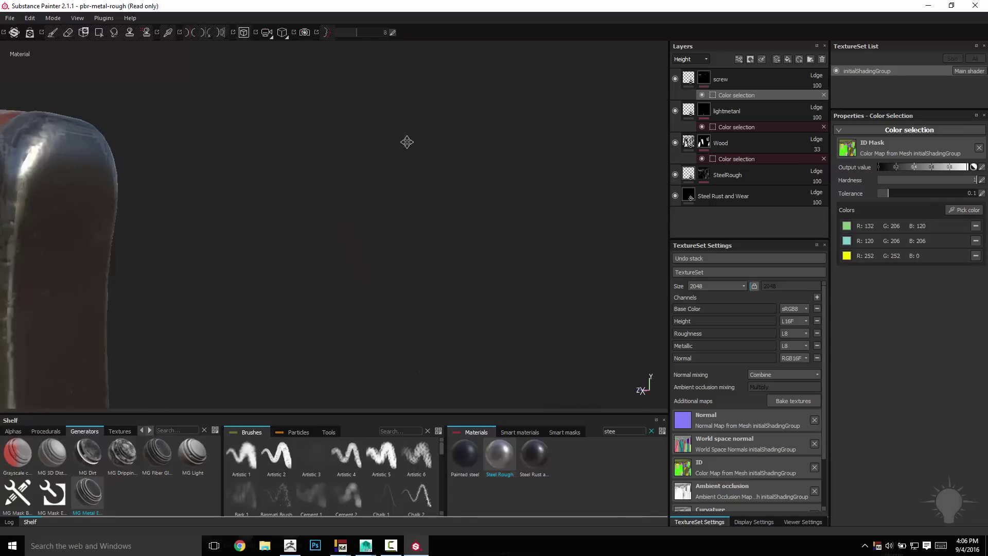
scroll(289, 99, "down", 3)
left_click(749, 77)
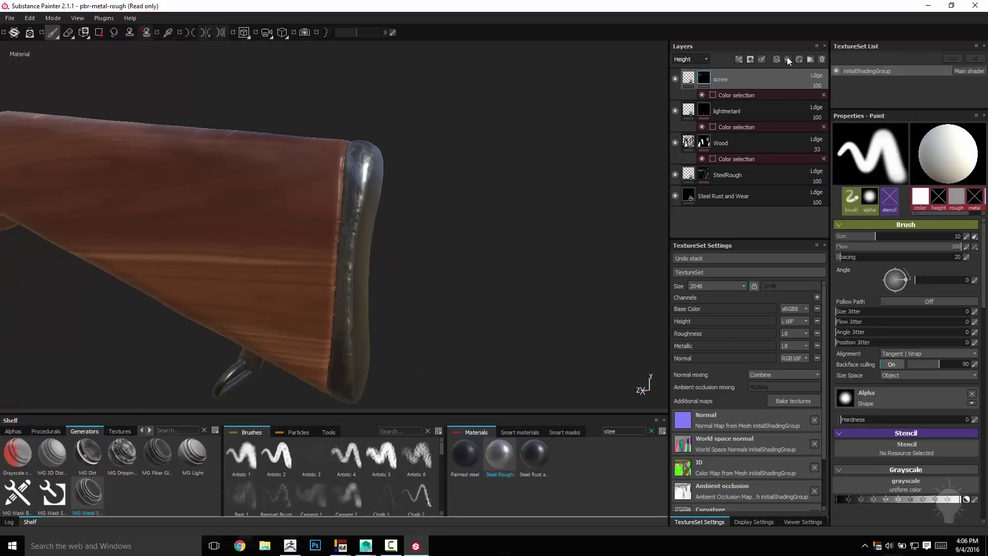
left_click(787, 59)
double_click(713, 80)
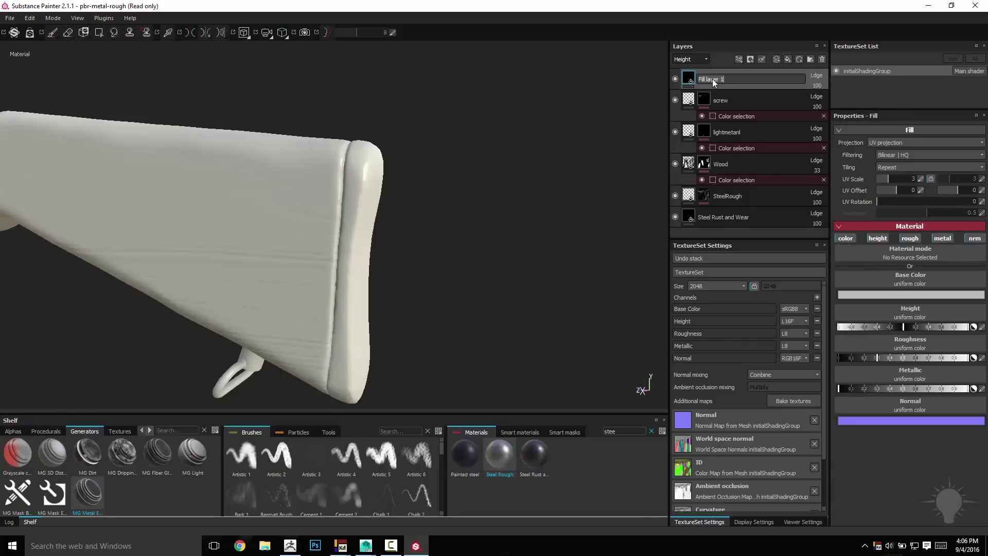
type("RUbber")
key("Return")
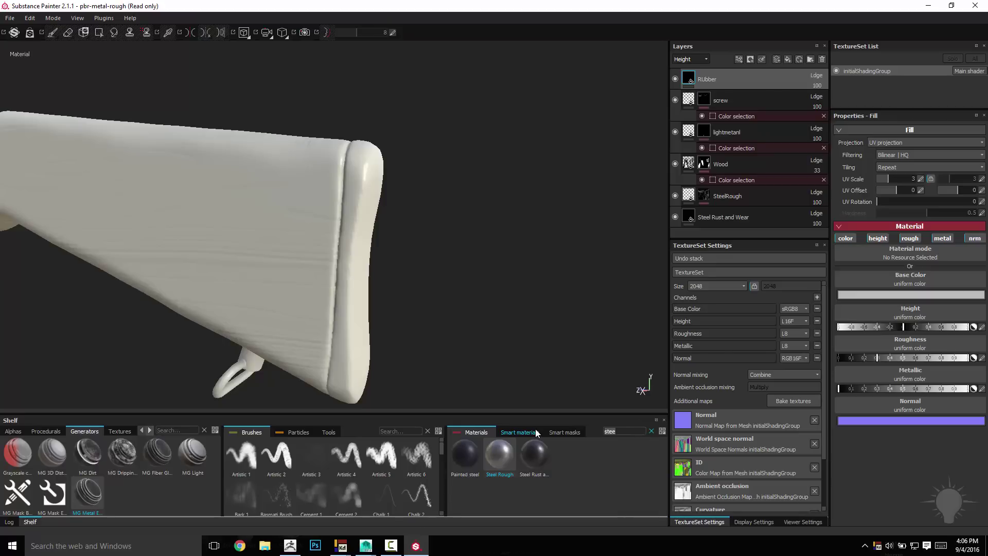
Search the smart materials for "rubb" and replace the RUbber fill layer with Rubber Dry at the top of the layer stack.
type("rubb")
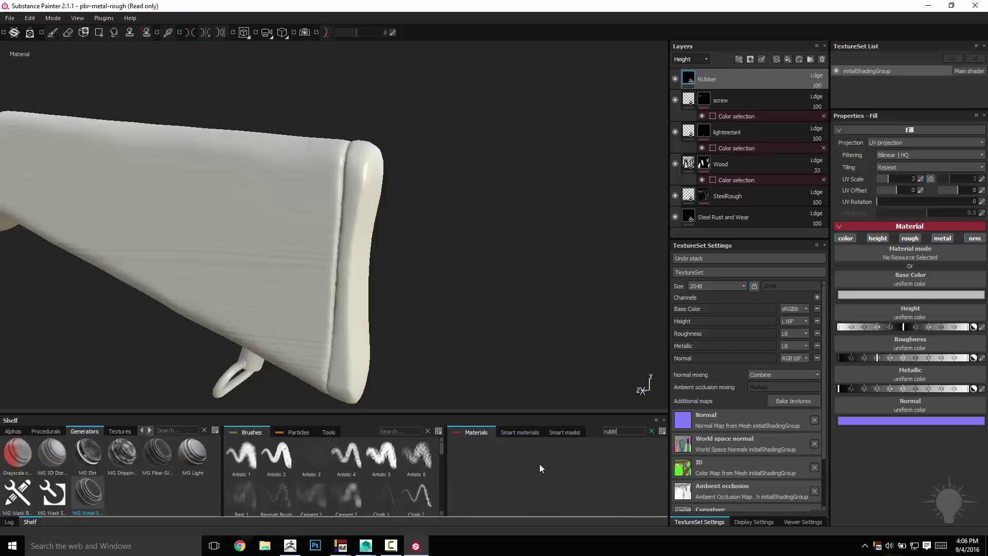
left_click(518, 432)
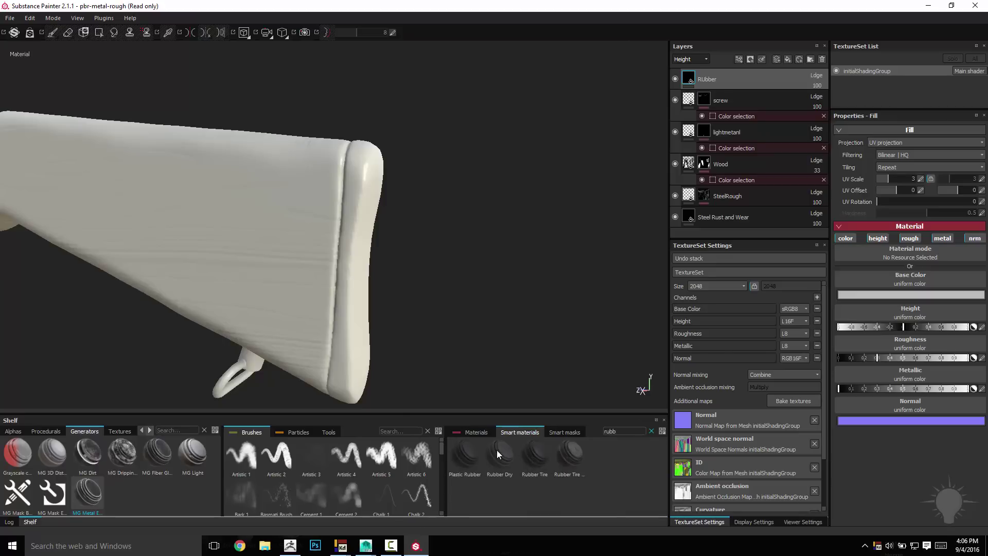
left_click_drag(495, 453, 685, 190)
left_click_drag(730, 78, 732, 68)
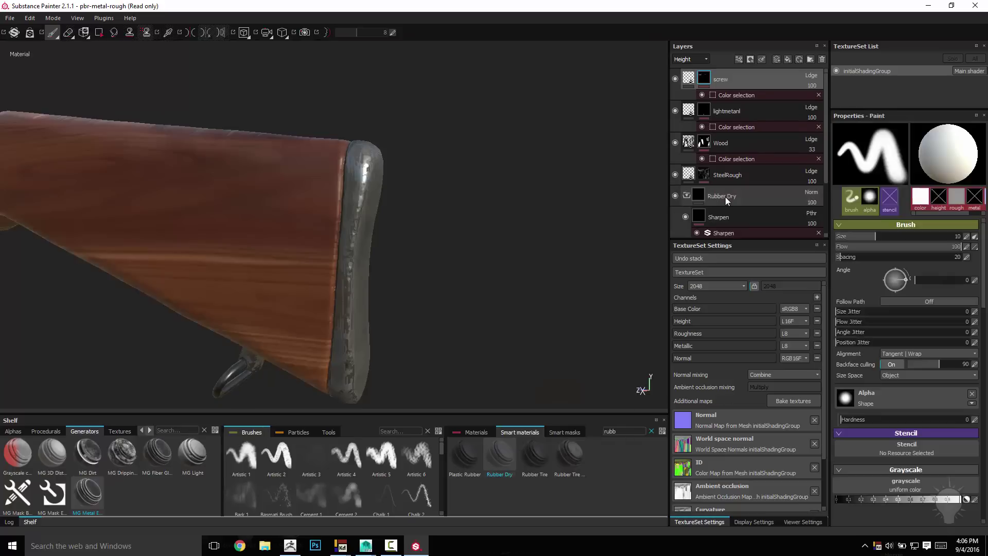
left_click_drag(731, 199, 730, 70)
Add a color selection mask to the Rubber Dry group and pick the purple ID color of the stock's butt pad.
right_click(726, 81)
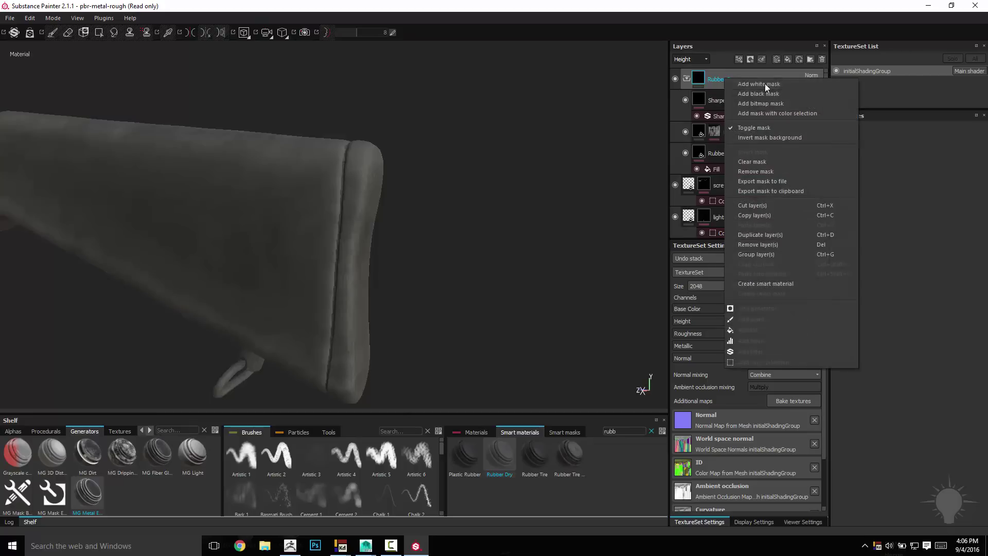
left_click(761, 114)
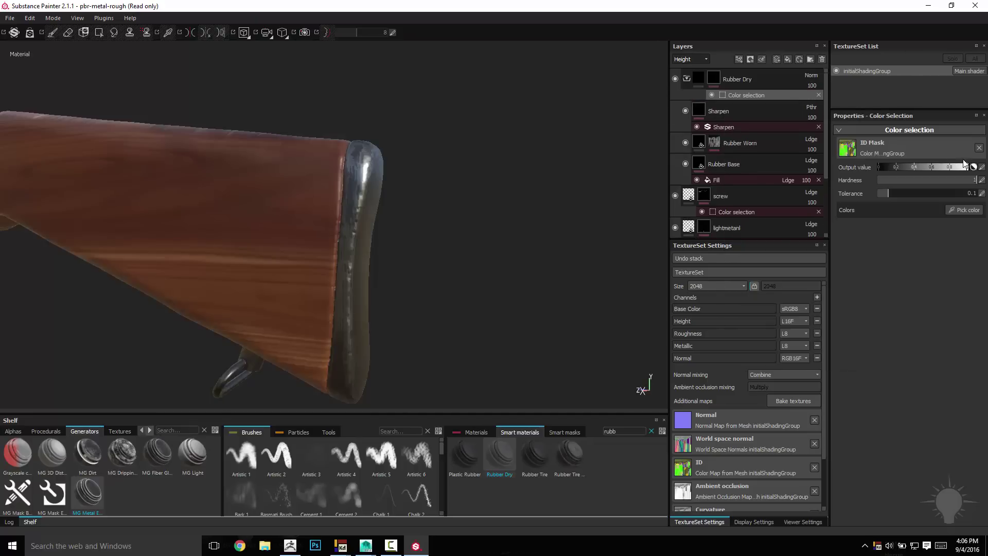
left_click(963, 210)
left_click(382, 197)
scroll(522, 214, "up", 3)
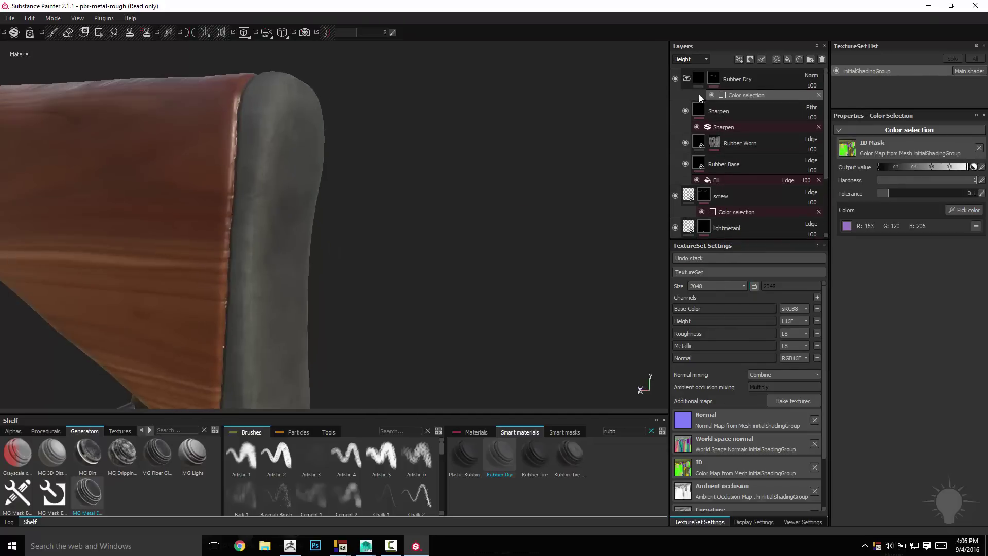
Set the roughness of the Rubber Base layer inside the Rubber Dry group to about 0.33.
left_click(686, 78)
left_click(686, 79)
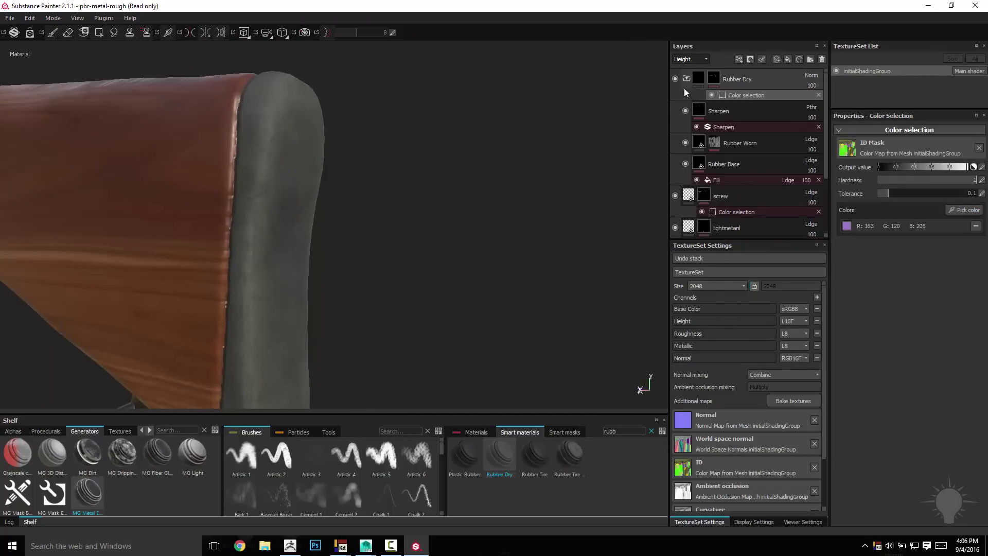
left_click(715, 180)
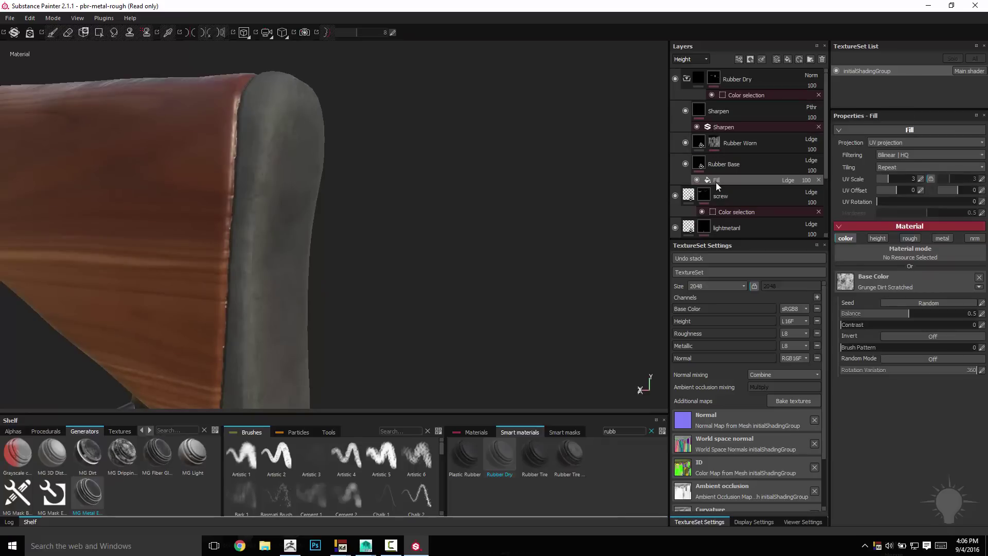
left_click(718, 164)
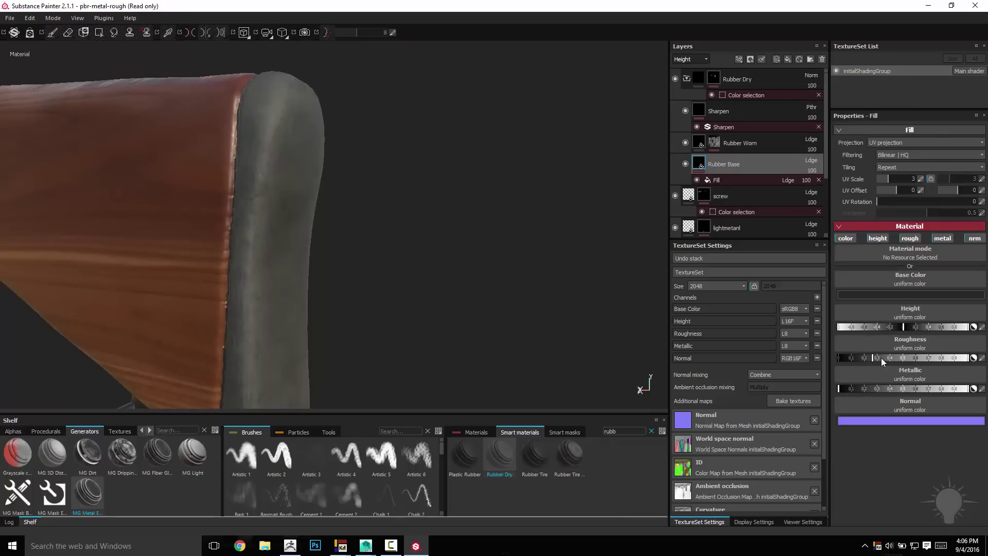
right_click_drag(519, 249, 591, 192, "alt")
left_click_drag(590, 192, 643, 188, "alt")
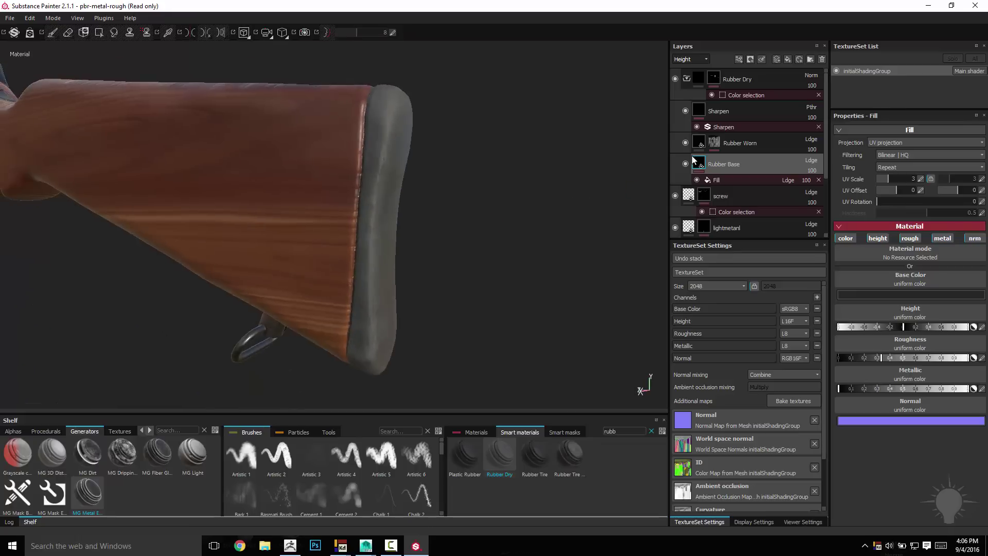
Raise the roughness of the Rubber Worn layer to about 0.5.
left_click(698, 143)
left_click_drag(903, 359, 882, 360)
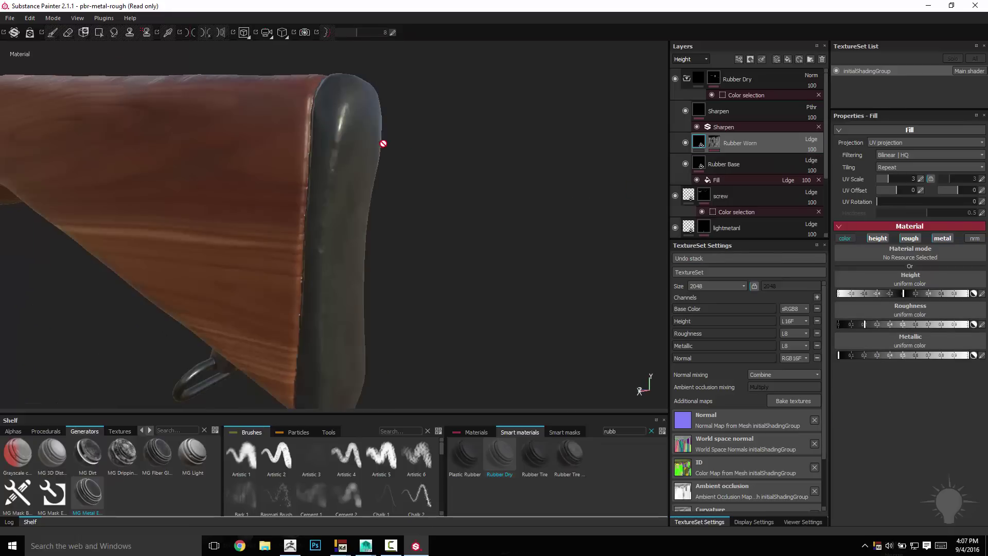
left_click_drag(383, 144, 512, 150, "alt")
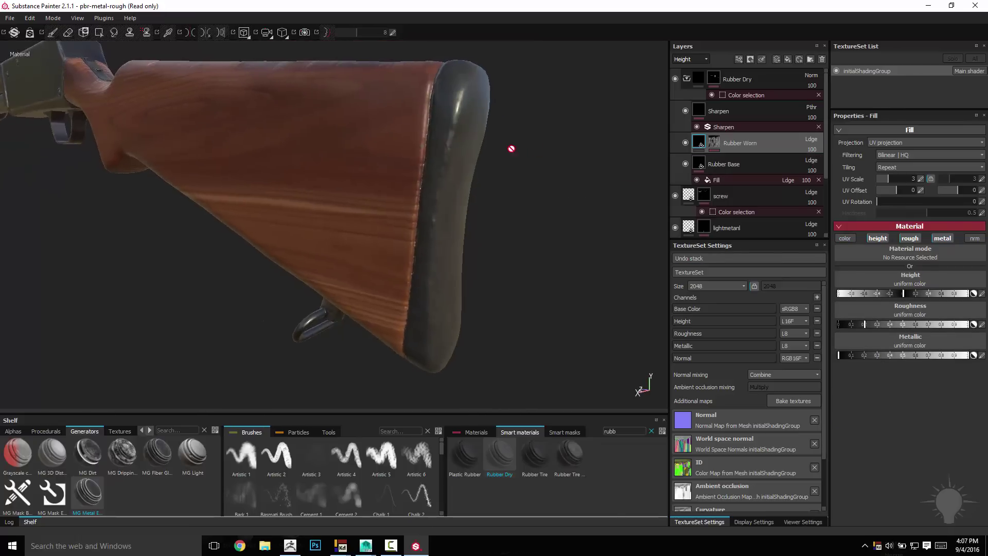
right_click_drag(511, 150, 546, 152, "shift")
middle_click_drag(546, 151, 477, 173, "alt")
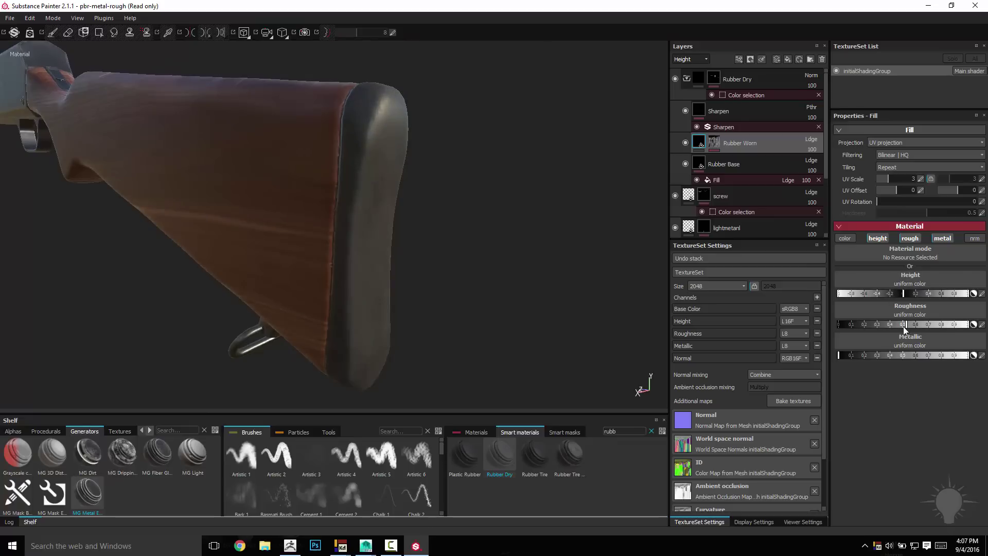
Examine the materials on the butt pad, stock, receiver and muzzle from both sides of the shotgun.
left_click_drag(453, 242, 289, 178, "alt")
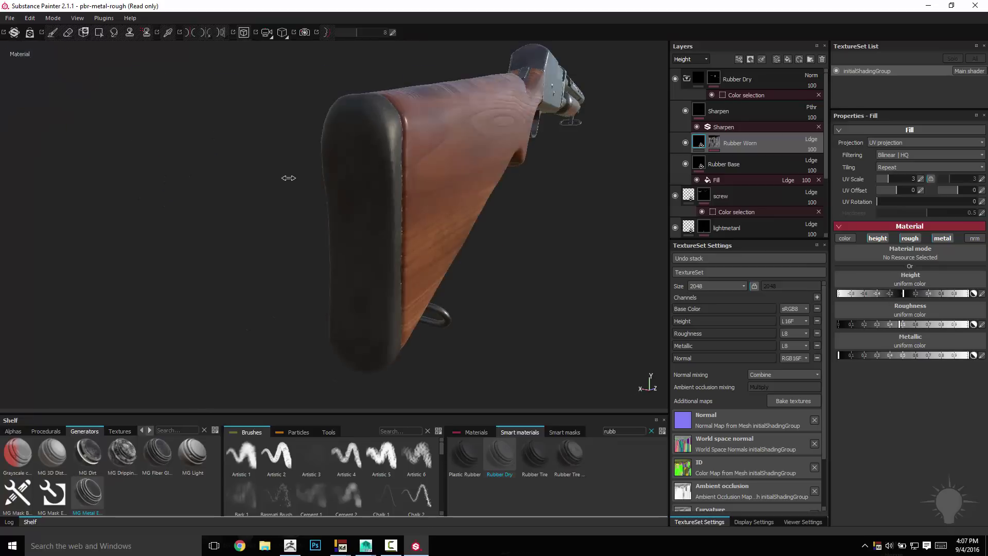
right_click_drag(289, 178, 67, 111, "alt")
left_click_drag(67, 110, 203, 205, "alt")
right_click_drag(203, 205, 309, 216, "alt")
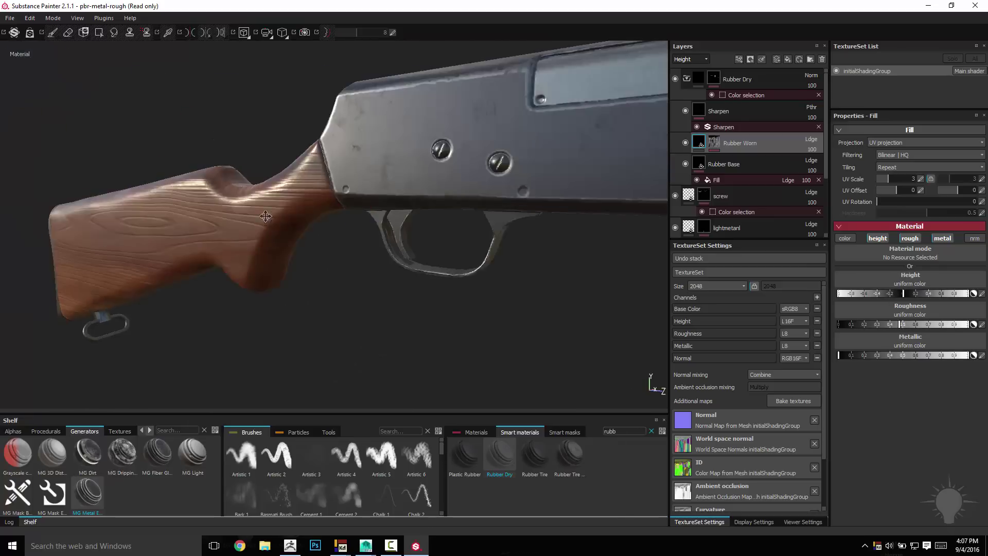
middle_click_drag(309, 216, 146, 159, "alt")
right_click_drag(145, 159, 51, 118, "alt")
left_click_drag(51, 117, 87, 175, "alt")
middle_click_drag(88, 175, 326, 208, "alt")
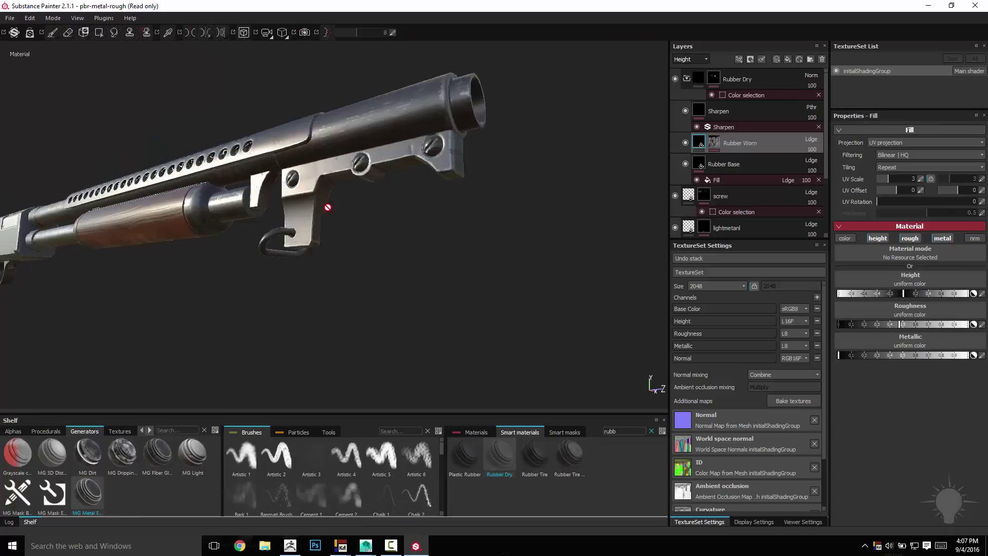
left_click_drag(326, 207, 430, 289, "alt")
left_click_drag(306, 292, 391, 277, "alt")
middle_click_drag(392, 276, 206, 276, "alt")
right_click_drag(206, 276, 444, 291, "alt")
middle_click_drag(444, 290, 320, 303, "alt")
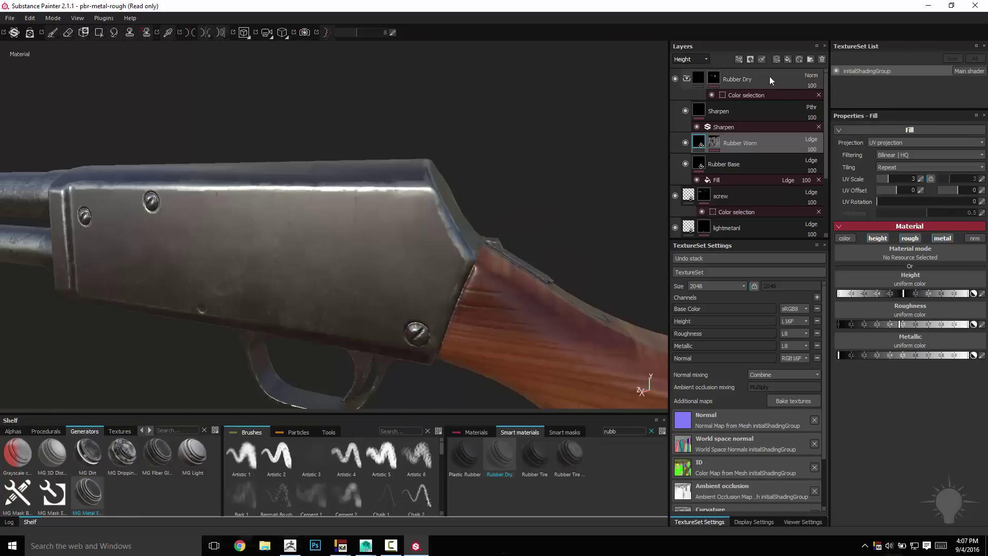
Add a fill layer above the Rubber Dry group and name it oil.
left_click(770, 77)
left_click(787, 59)
double_click(700, 80)
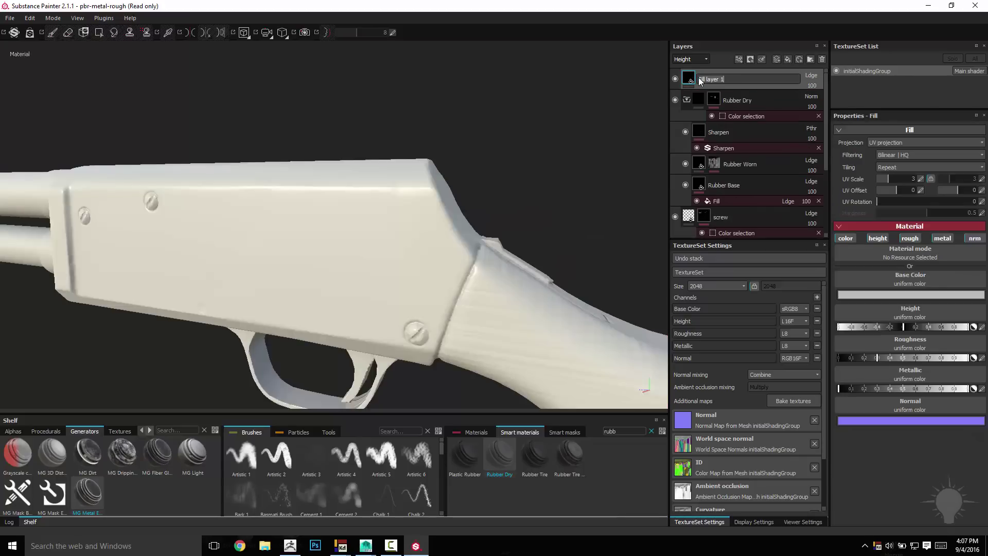
type("oil")
key("Return")
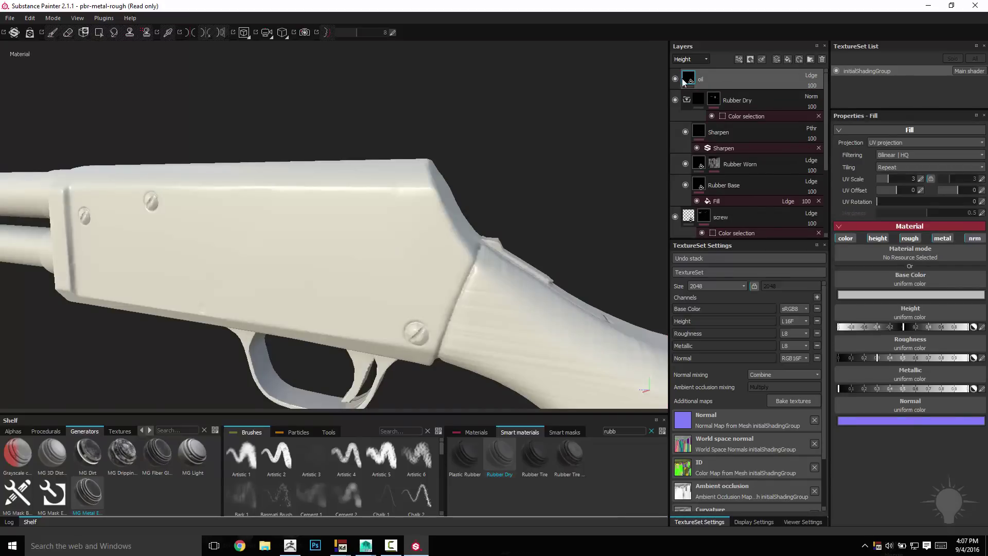
Disable the color, height, metallic and normal channels of the oil layer, keeping only roughness.
left_click(846, 238)
left_click(885, 239)
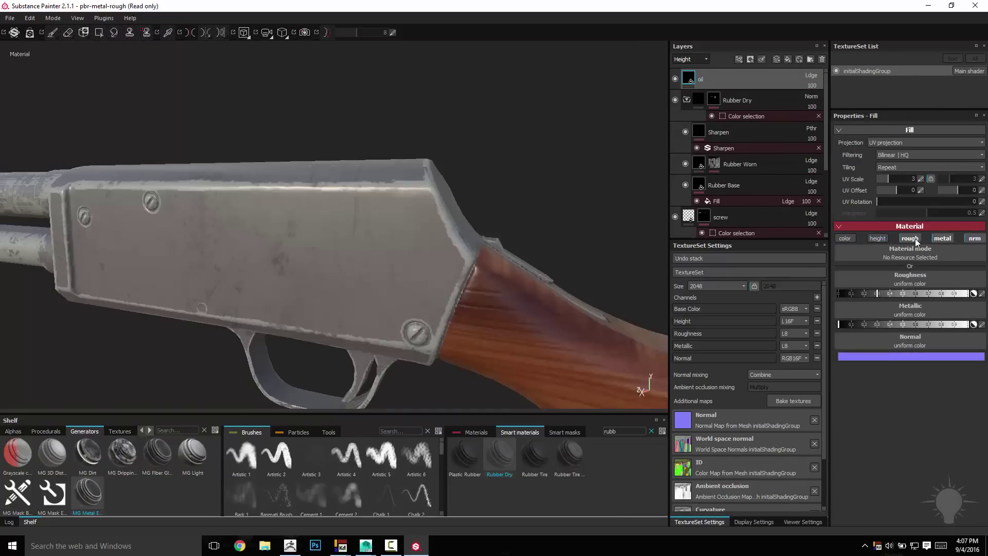
left_click(966, 239)
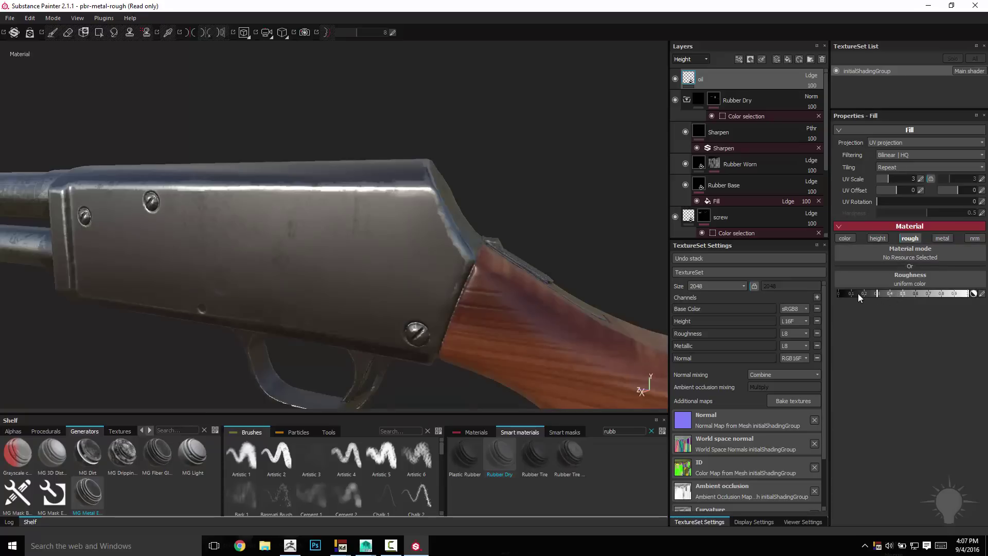
Add a black mask to the oil layer and set the mask brush to size 2.89 with a flow of 11.
right_click(718, 79)
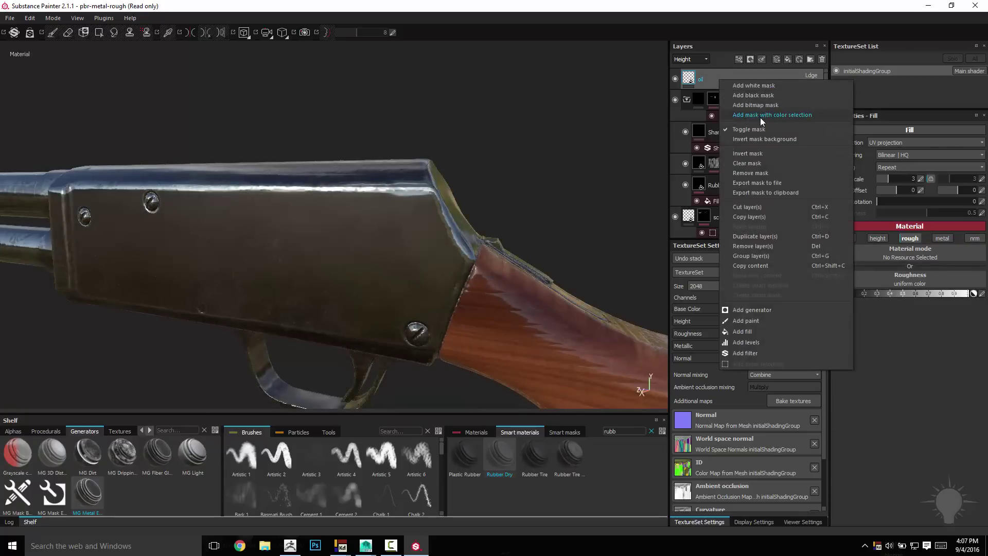
left_click(752, 96)
left_click(702, 79)
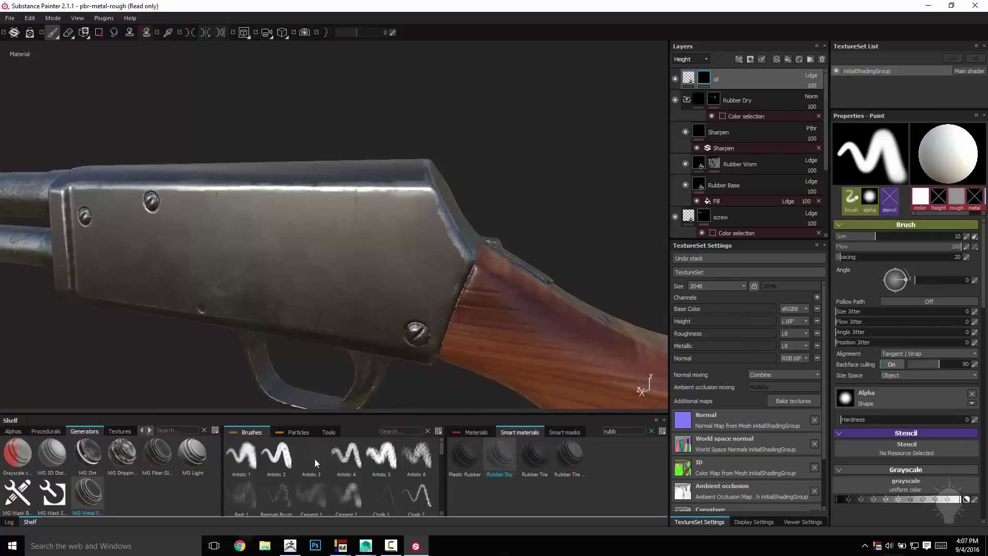
right_click_drag(367, 270, 309, 270, "ctrl")
middle_click_drag(461, 164, 607, 100, "alt")
left_click(849, 246)
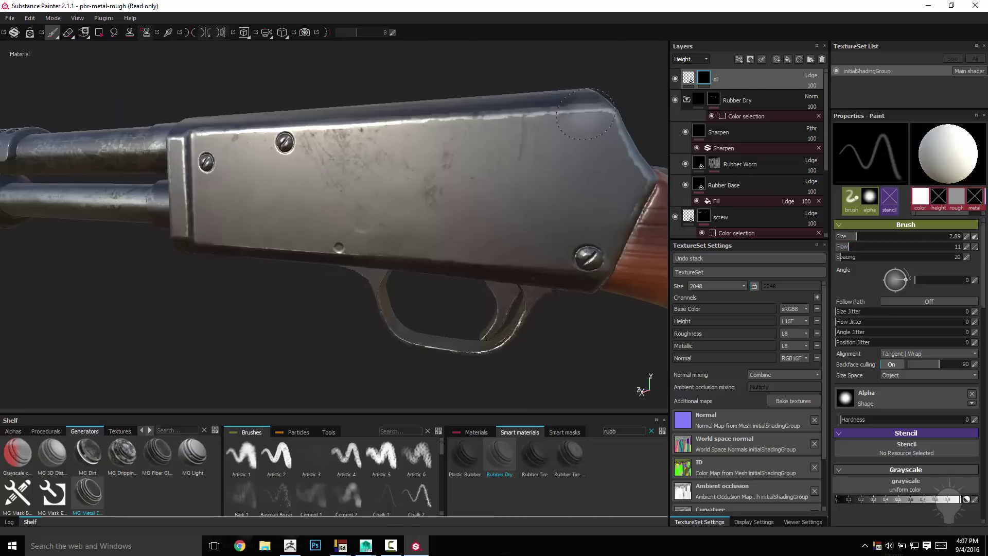
In Wacom Tablet Properties, assign Middle Click to the grip pen's upper side switch and close the window.
scroll(410, 203, "down", 4)
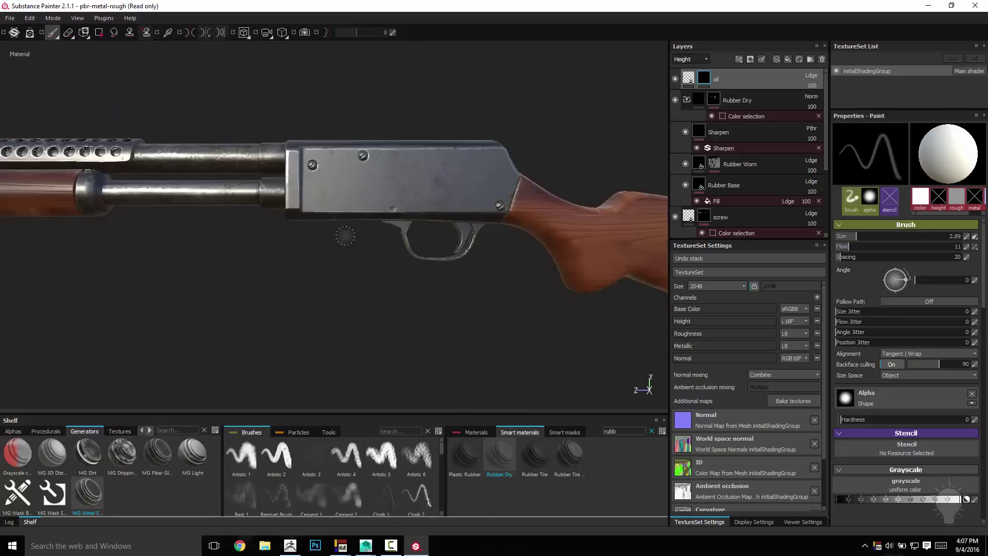
scroll(346, 235, "up", 3)
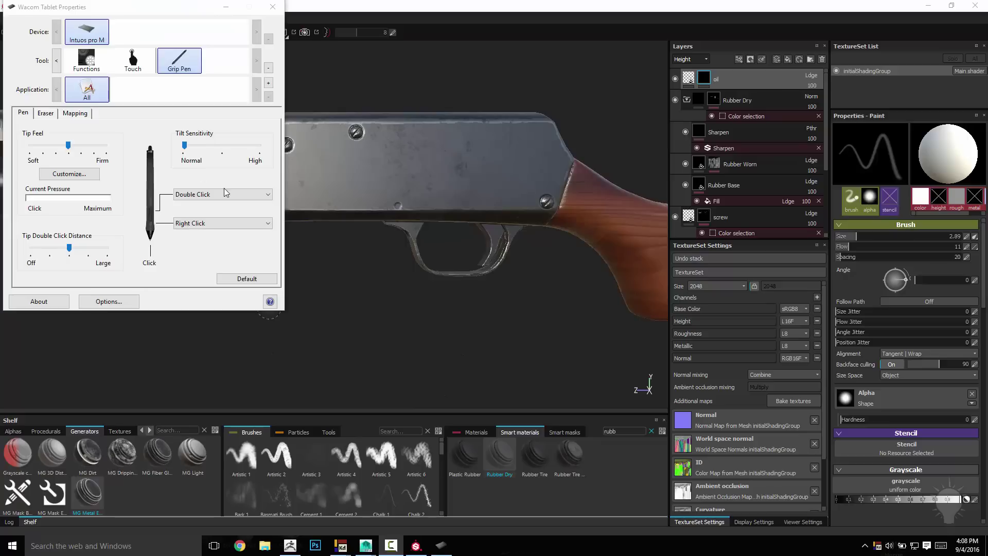
left_click(223, 194)
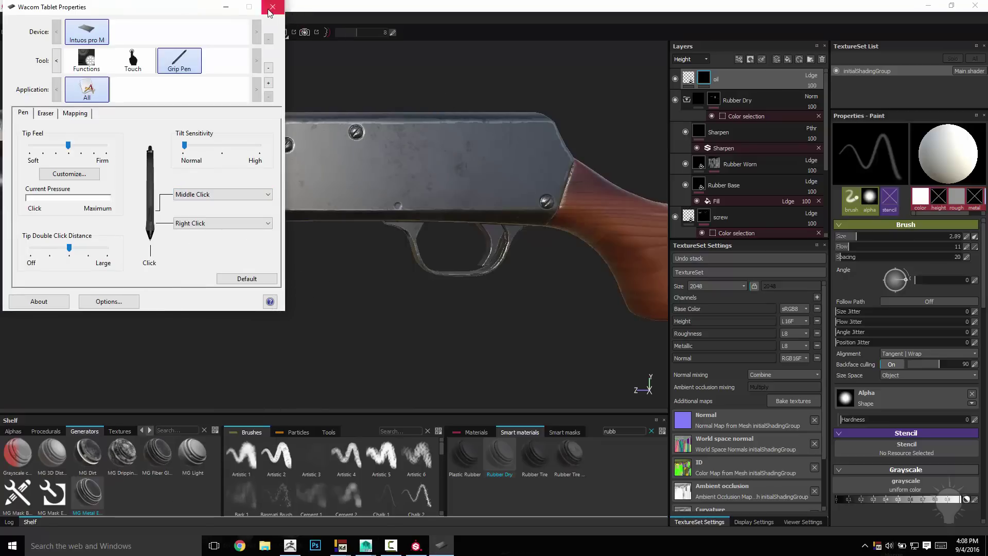
left_click(268, 12)
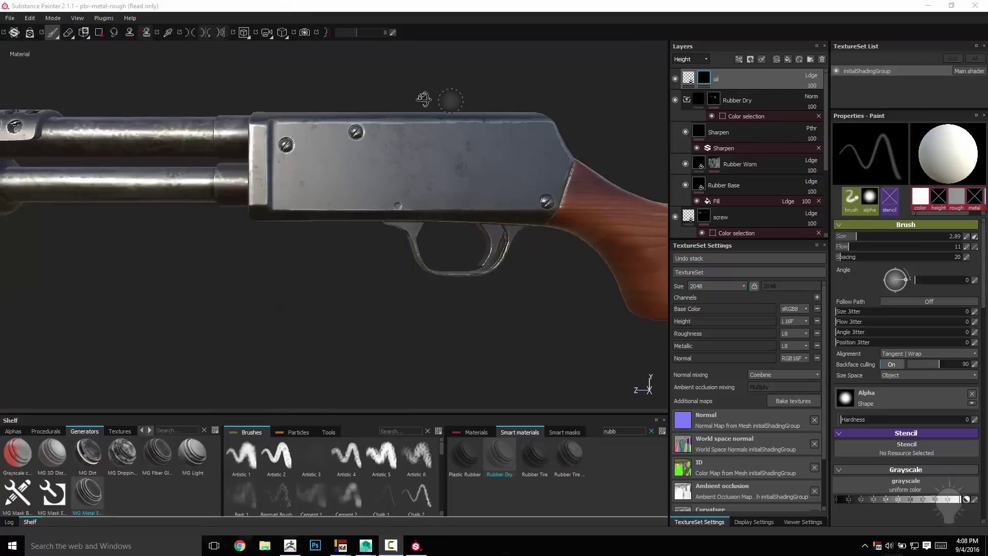
Examine both flat sides of the receiver from several angles and under rotated lighting to judge the steel's reflections.
left_click_drag(424, 100, 419, 99, "alt")
mouse_move(535, 198)
middle_mouse_down("alt")
mouse_move(488, 314)
mouse_move(506, 283)
middle_mouse_up("alt")
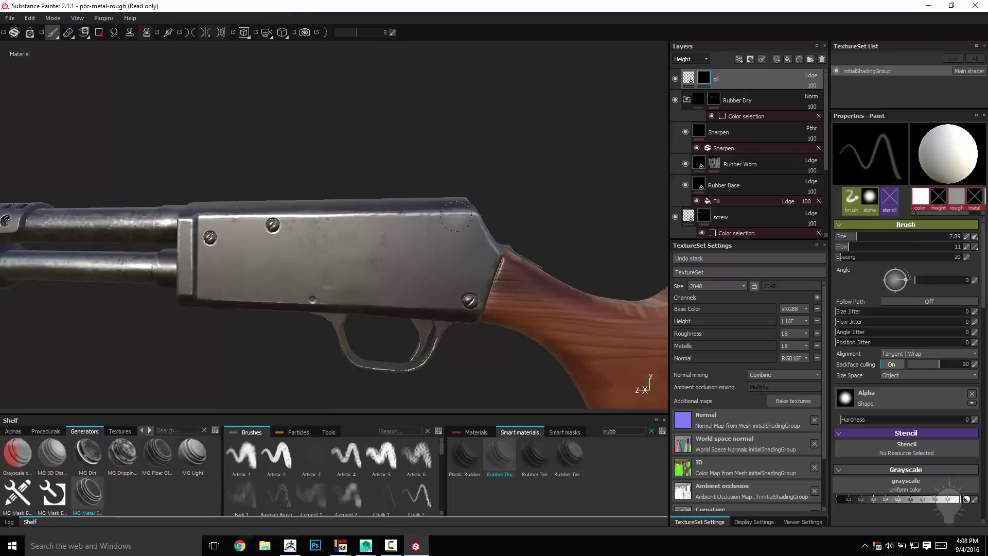
right_click_drag(529, 172, 551, 192, "alt")
middle_click_drag(519, 246, 579, 258, "alt")
right_click_drag(579, 181, 551, 148, "alt")
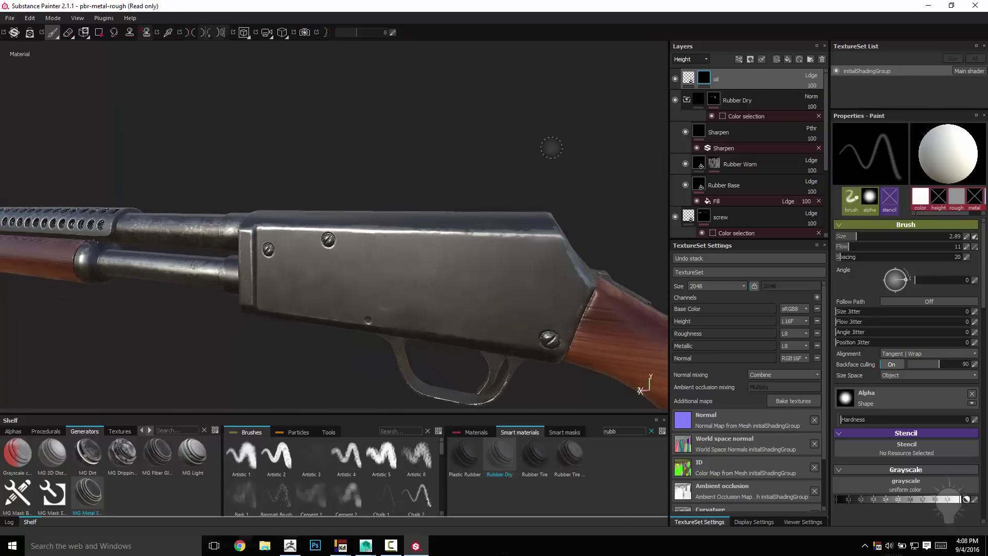
left_click_drag(638, 190, 563, 292, "alt")
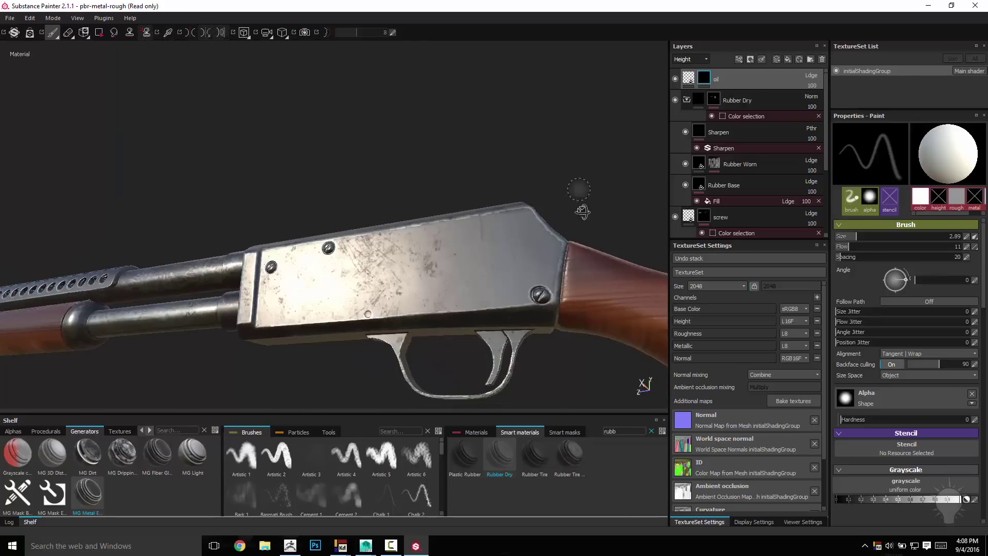
left_click_drag(581, 206, 425, 209, "alt")
left_click_drag(324, 240, 324, 242, "alt")
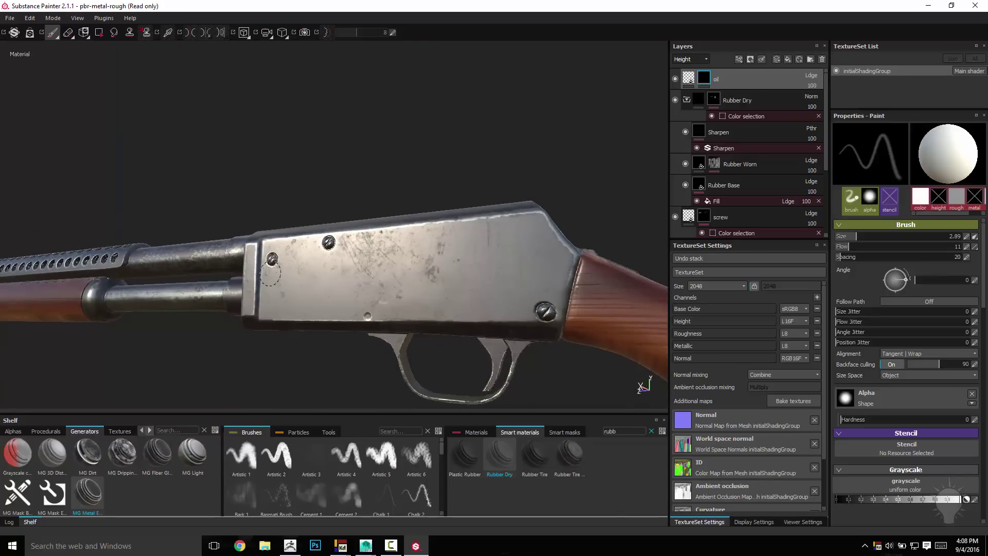
left_click_drag(552, 156, 577, 183, "alt")
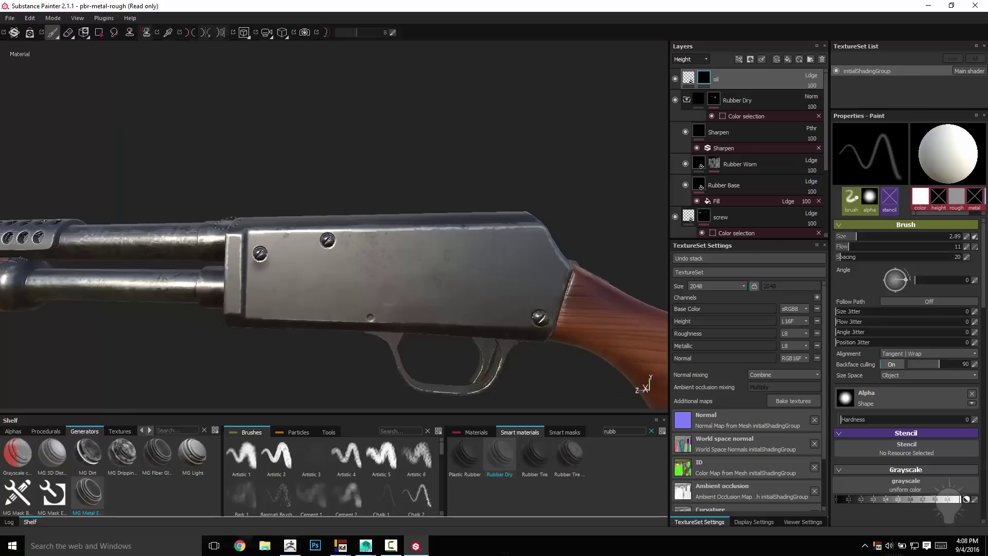
left_click_drag(451, 175, 4, 165, "alt")
right_click_drag(347, 269, 360, 309, "shift")
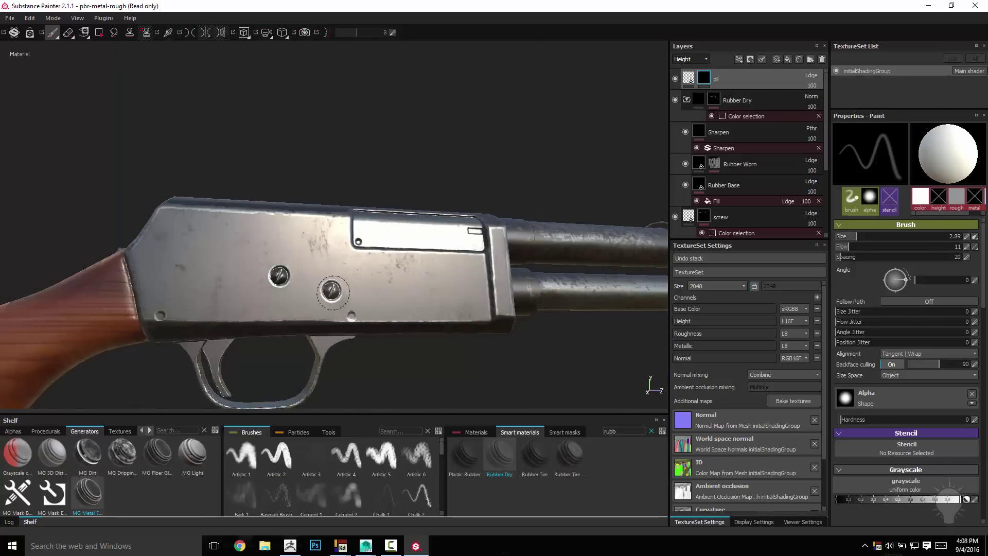
Brush a light stroke of oil on the receiver's side, just below the ejection port.
left_click_drag(486, 189, 469, 225, "alt")
left_click_drag(394, 267, 483, 274)
left_click_drag(532, 196, 525, 183, "alt")
left_click_drag(360, 200, 346, 172, "alt")
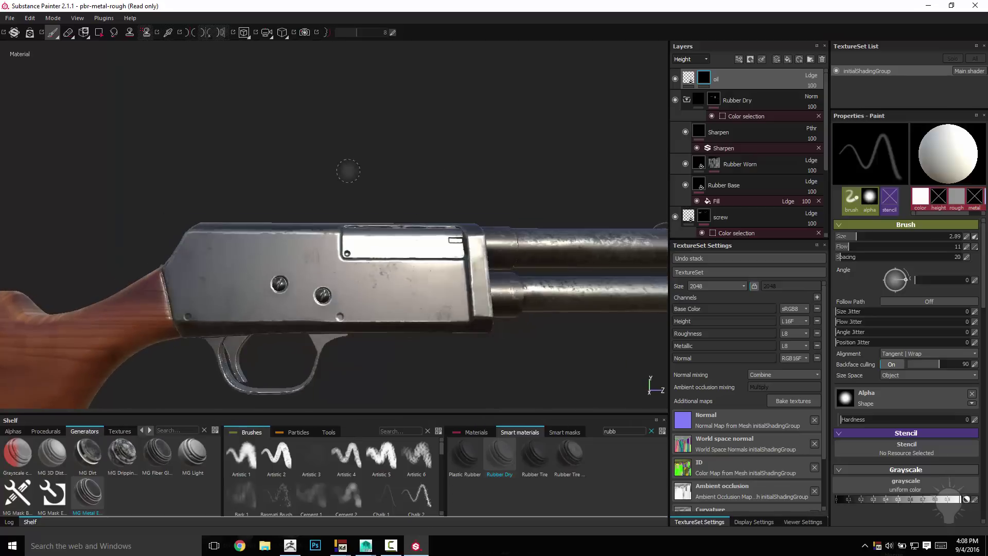
Create a folder above the Wood layer and move the Wood layer into it.
middle_click_drag(216, 159, 467, 130, "alt")
right_click_drag(467, 130, 139, 220, "alt")
middle_click_drag(268, 135, 185, 128, "alt")
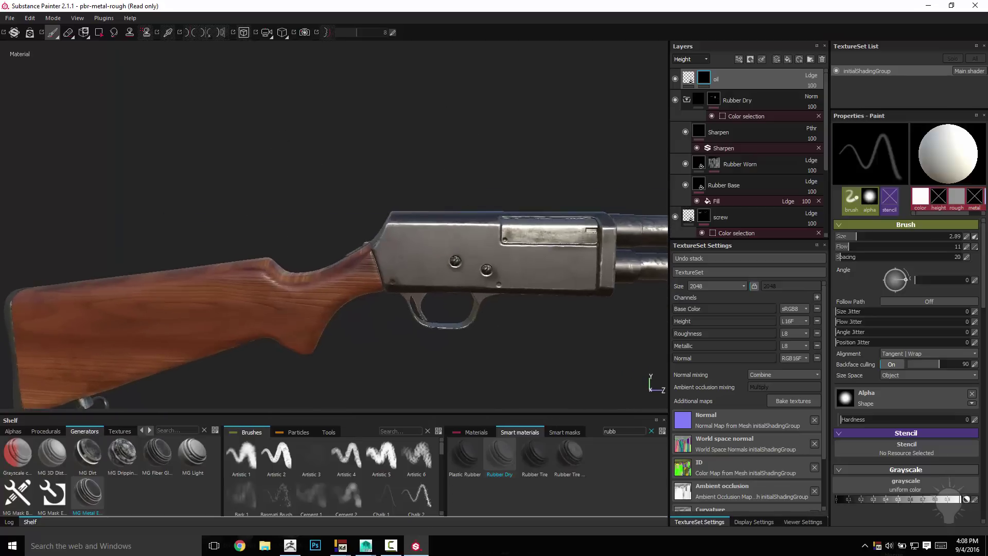
left_click_drag(268, 144, 225, 302, "alt")
left_click_drag(365, 315, 394, 329, "alt")
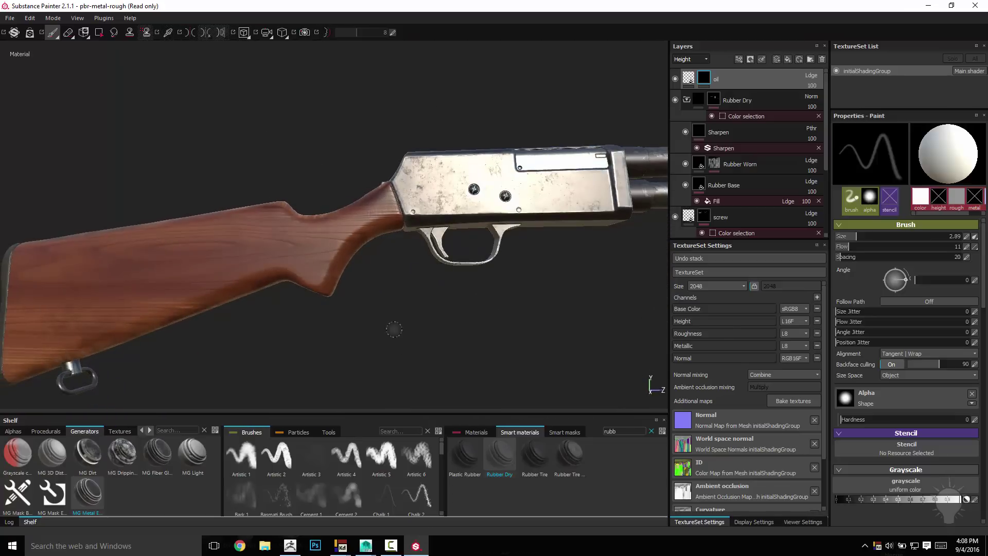
left_click(737, 215)
scroll(736, 221, "down", 3)
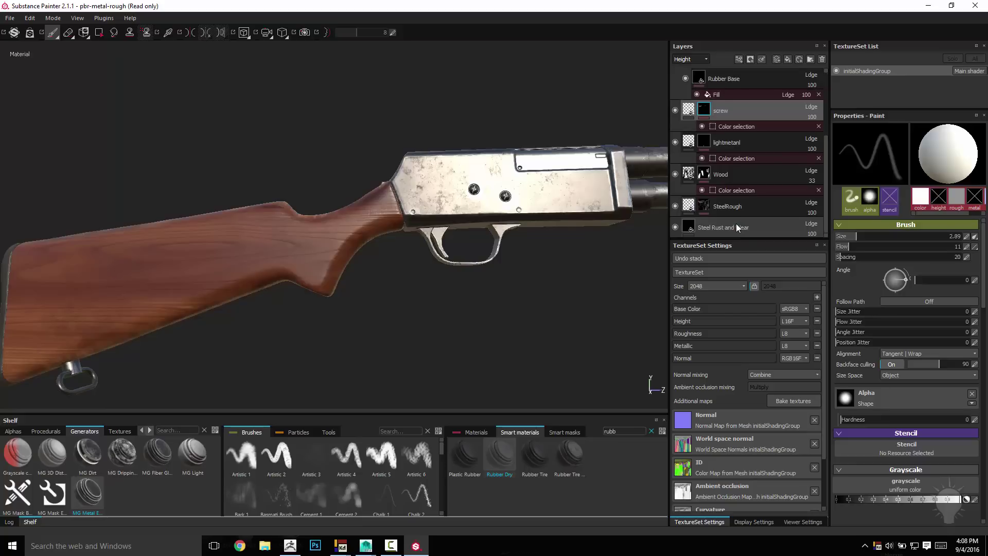
left_click(740, 180)
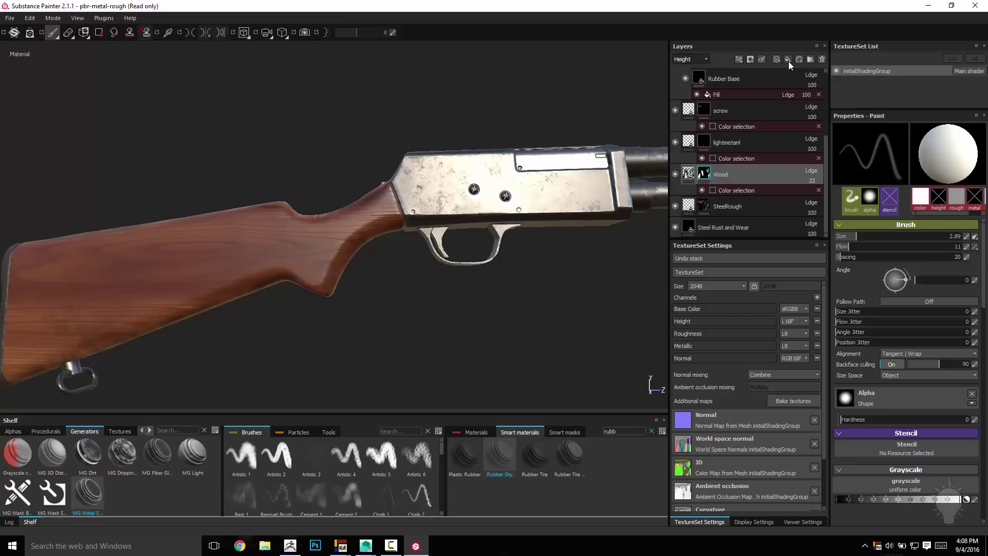
left_click(809, 61)
left_click(723, 196)
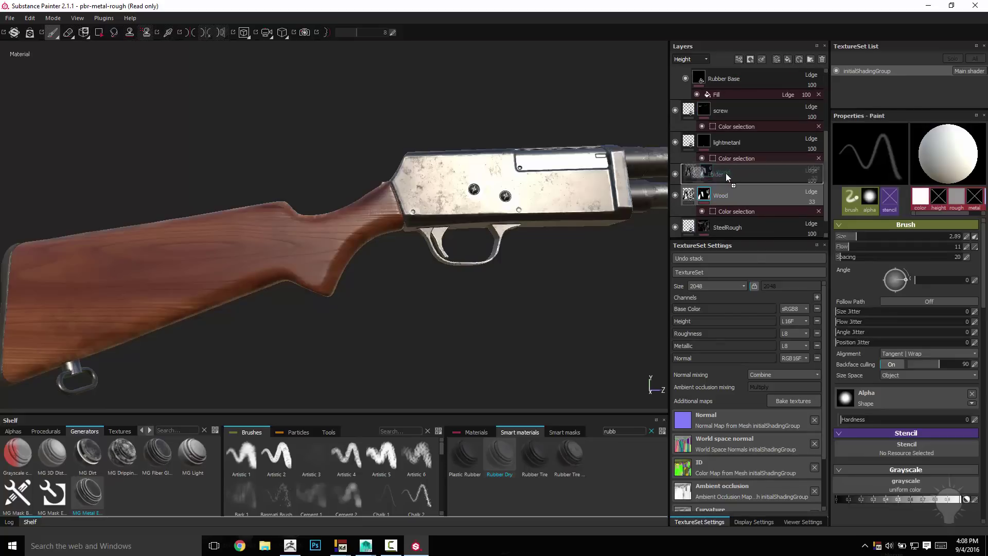
scroll(735, 186, "down", 1)
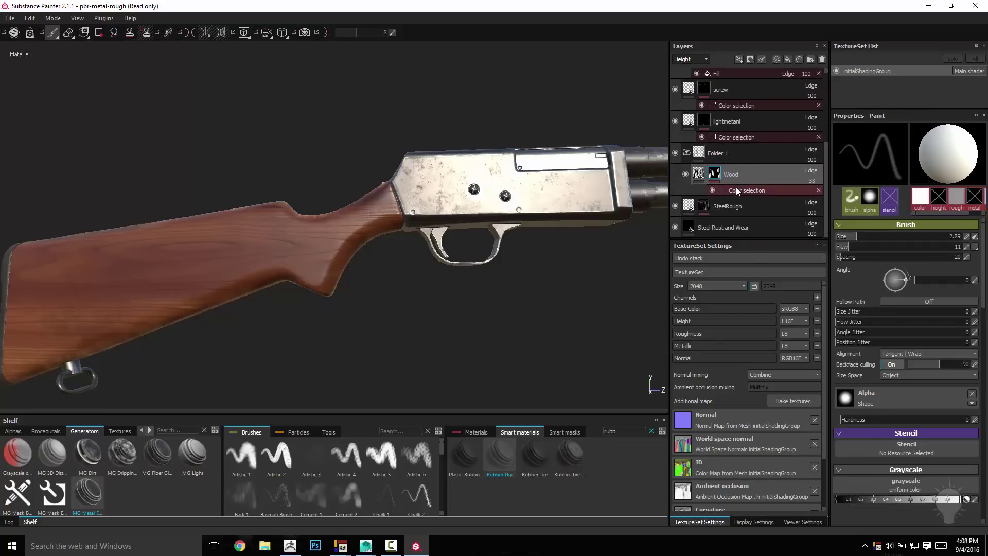
Remove the color selection and the mask from the Wood layer.
left_click(818, 190)
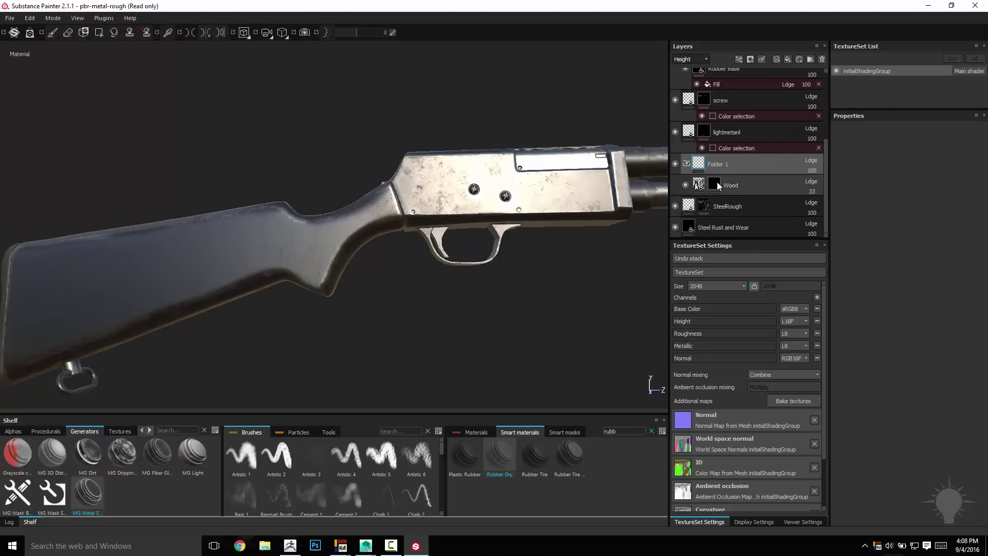
right_click(717, 183)
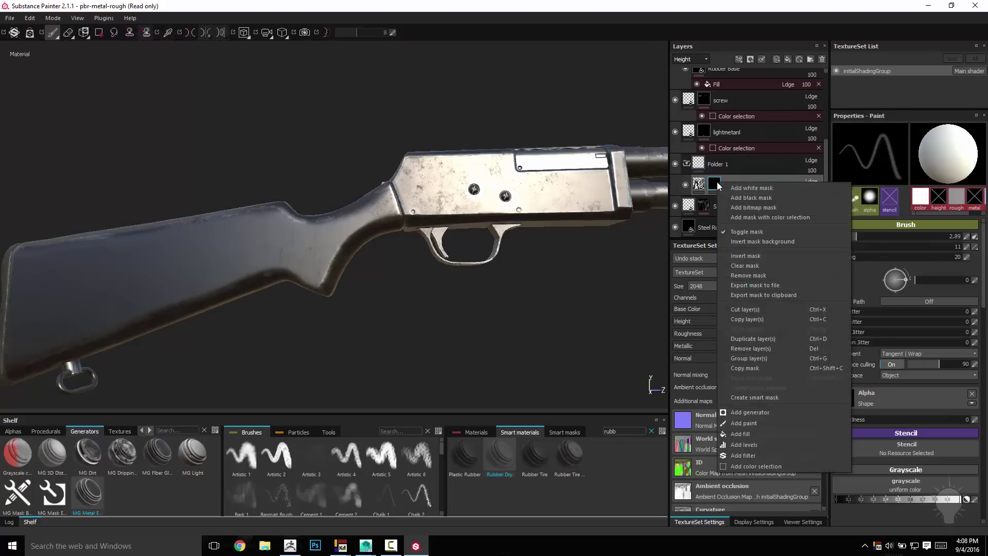
left_click(756, 276)
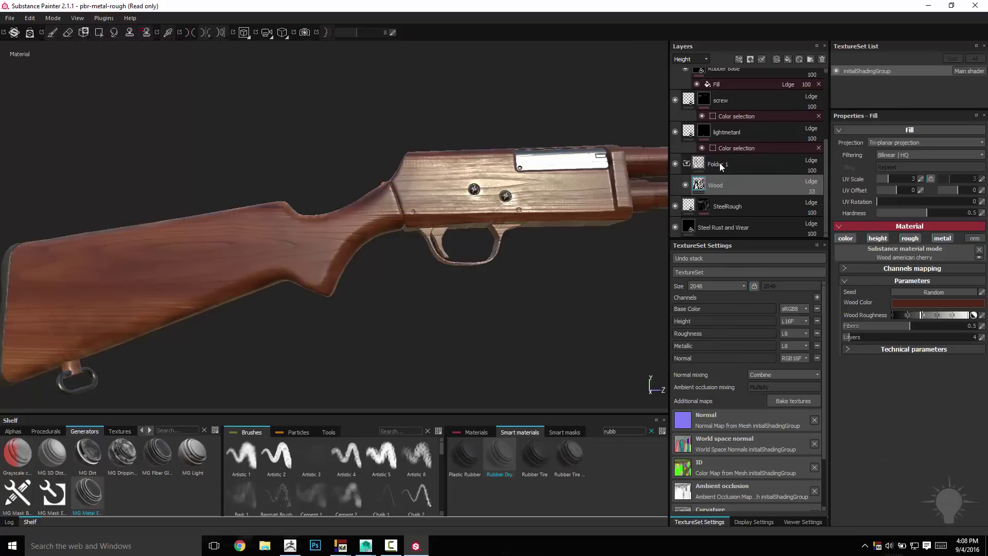
Mask the folder containing Wood with a color selection, picking the stock's green ID color.
right_click(719, 163)
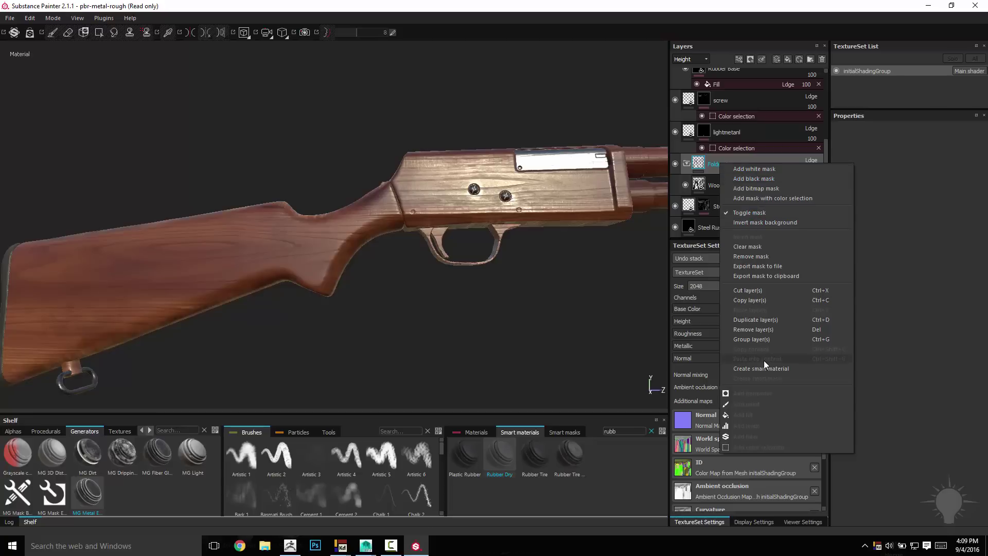
left_click(772, 199)
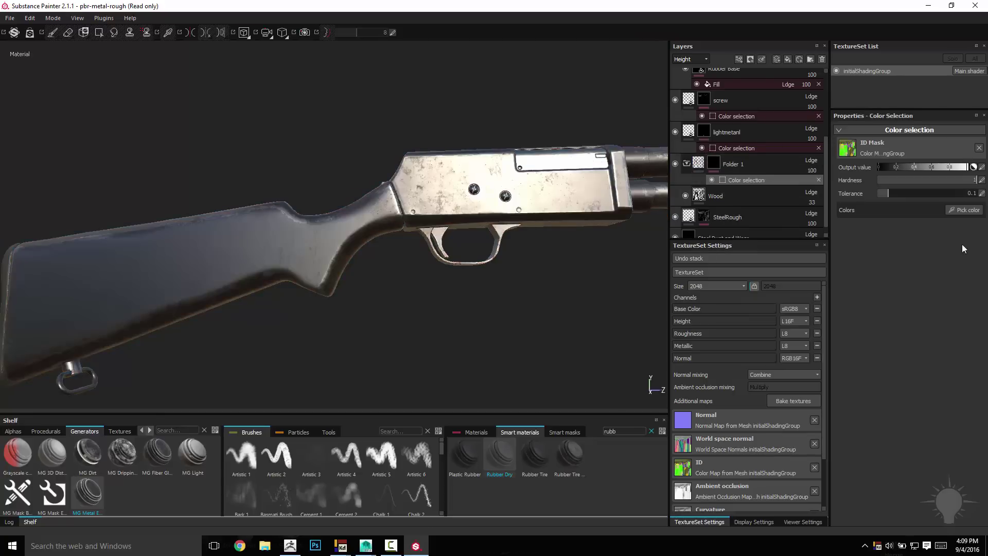
left_click(965, 209)
left_click(368, 224)
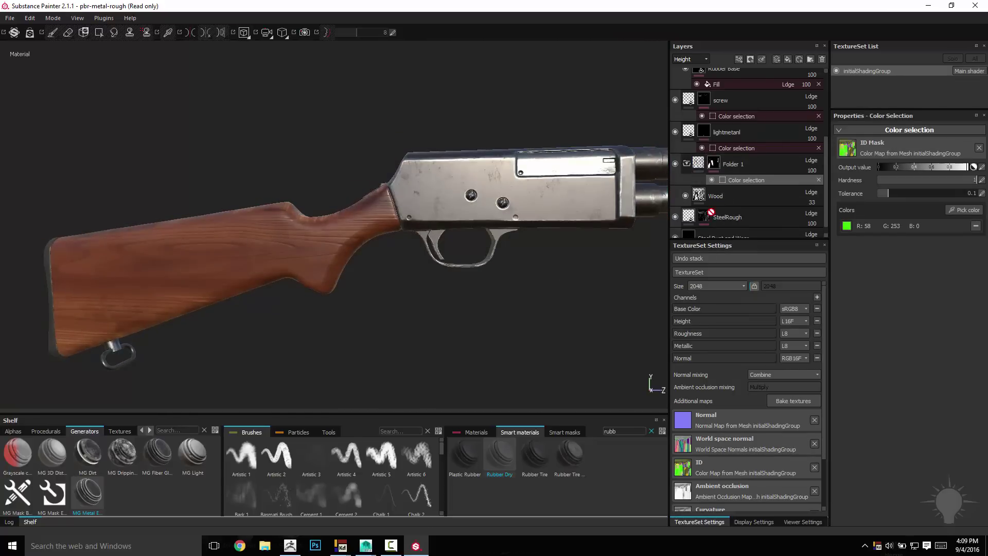
Add a fill layer above Wood inside the masked folder and name it WoodOil.
left_click(739, 196)
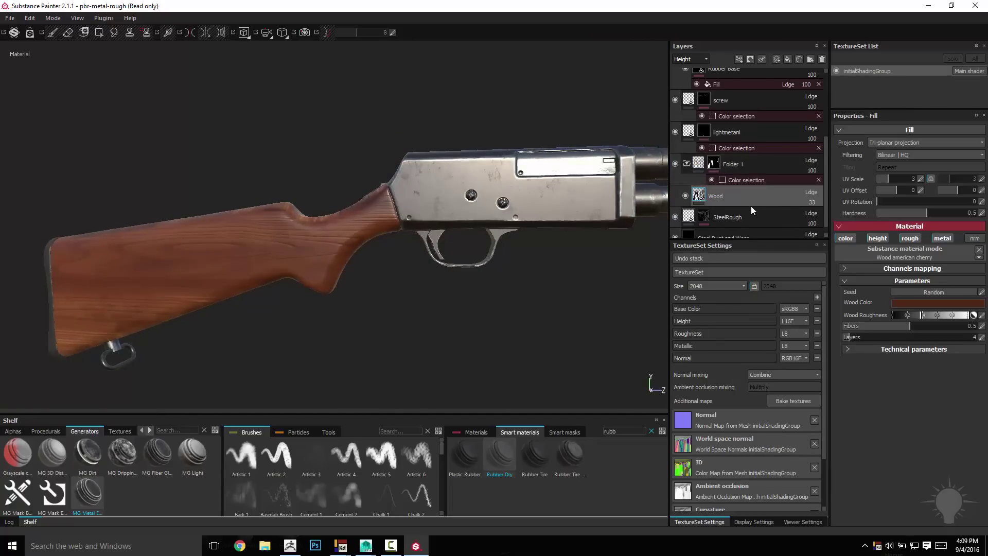
left_click_drag(452, 126, 403, 104, "alt")
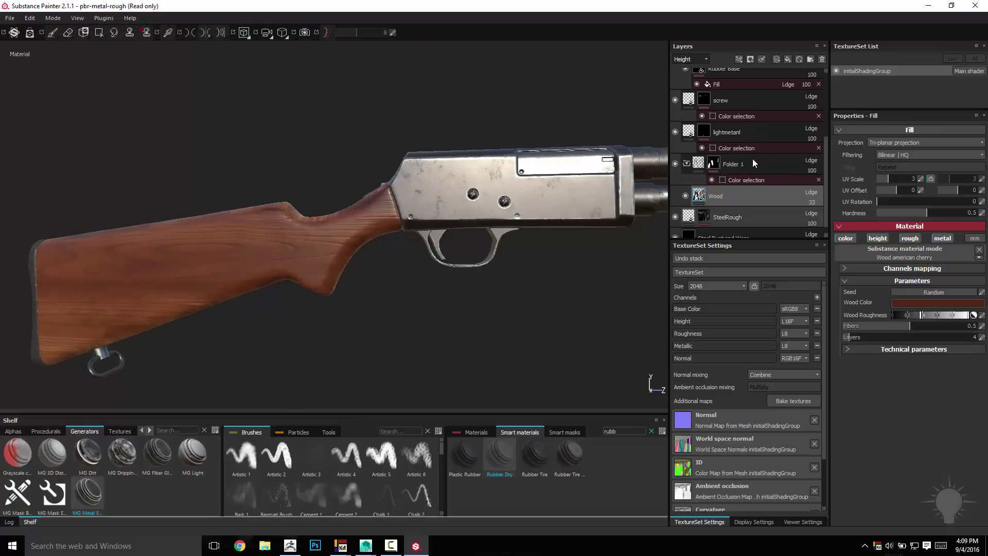
left_click(787, 60)
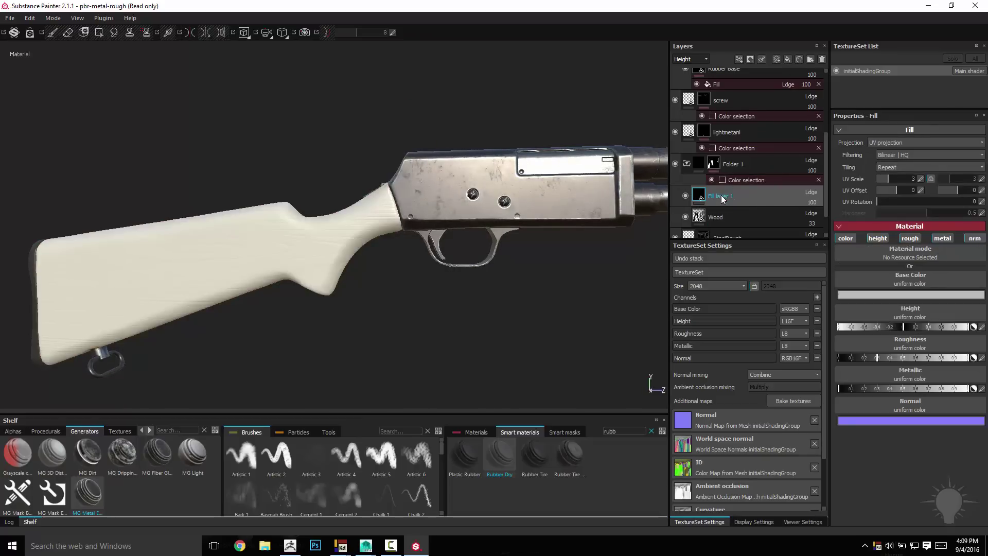
double_click(720, 196)
type("WoodO")
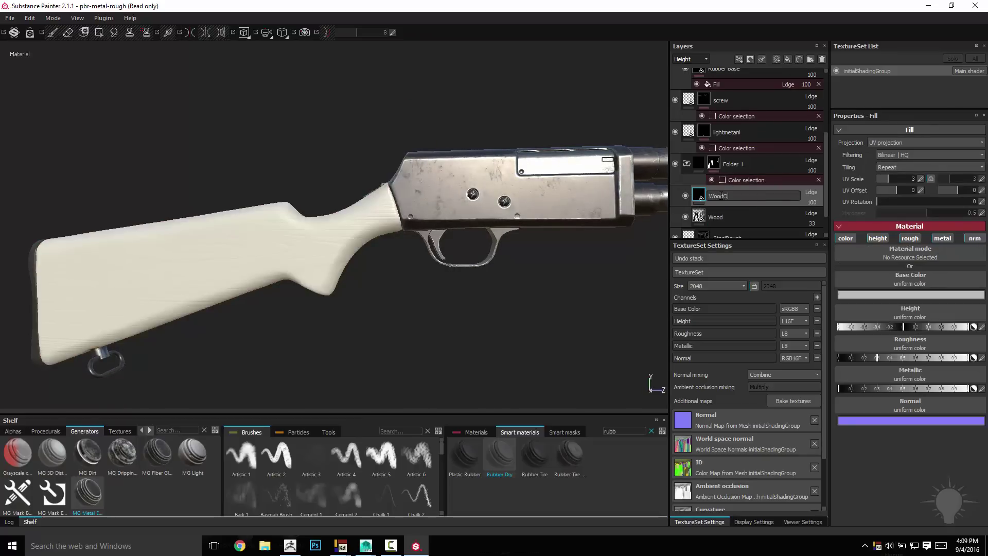
type("il")
key("Return")
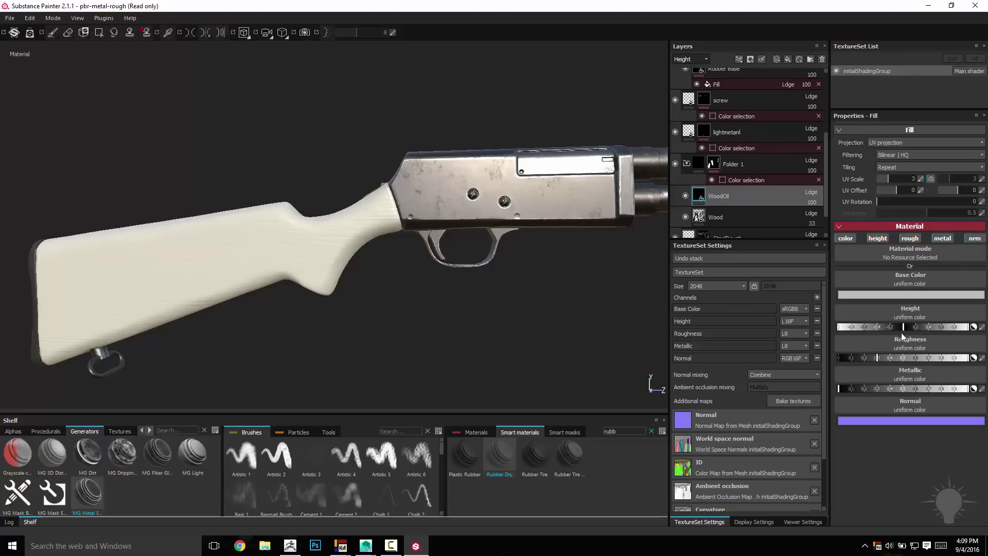
Hide the WoodOil layer and sample the stock's reddish-brown wood as its base color.
left_click(883, 295)
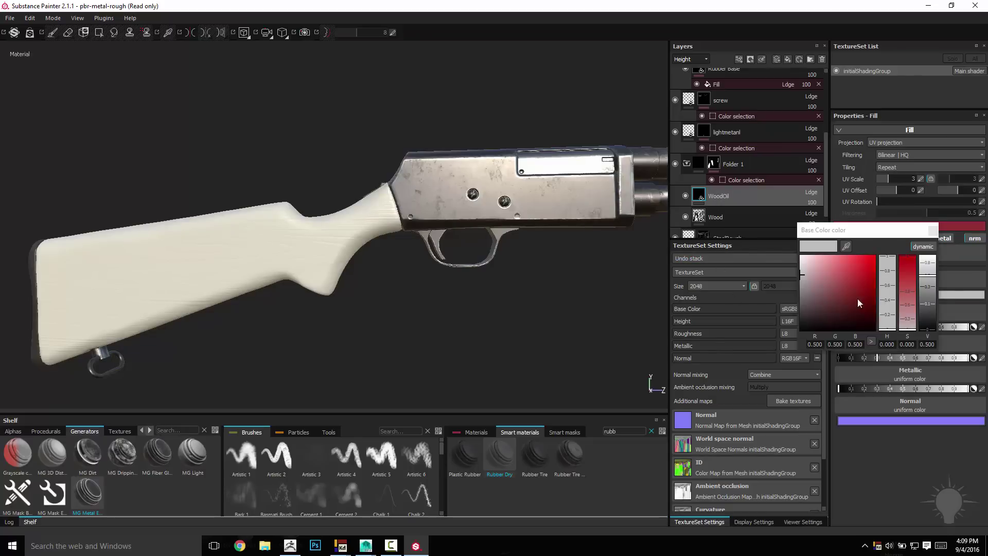
left_click(685, 196)
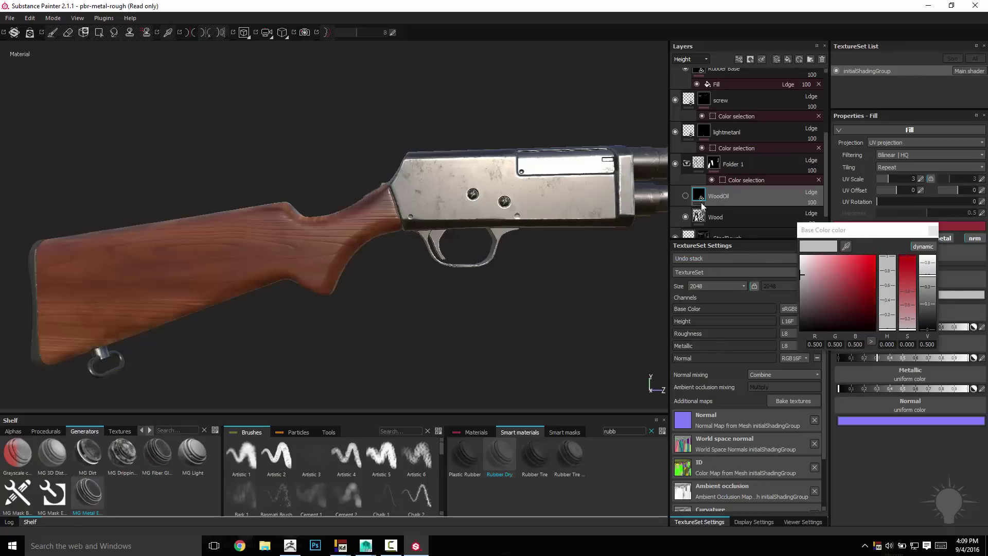
left_click(845, 247)
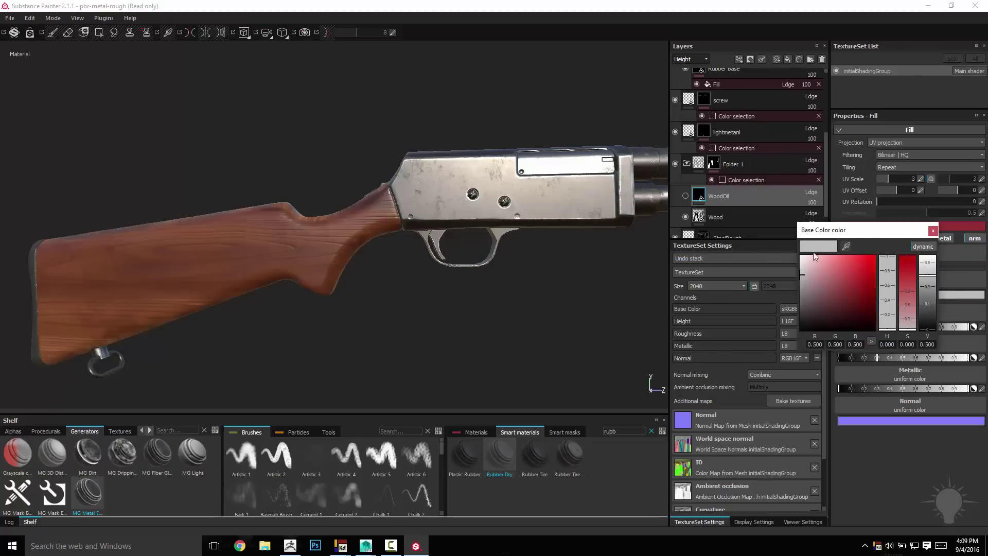
left_click(319, 230)
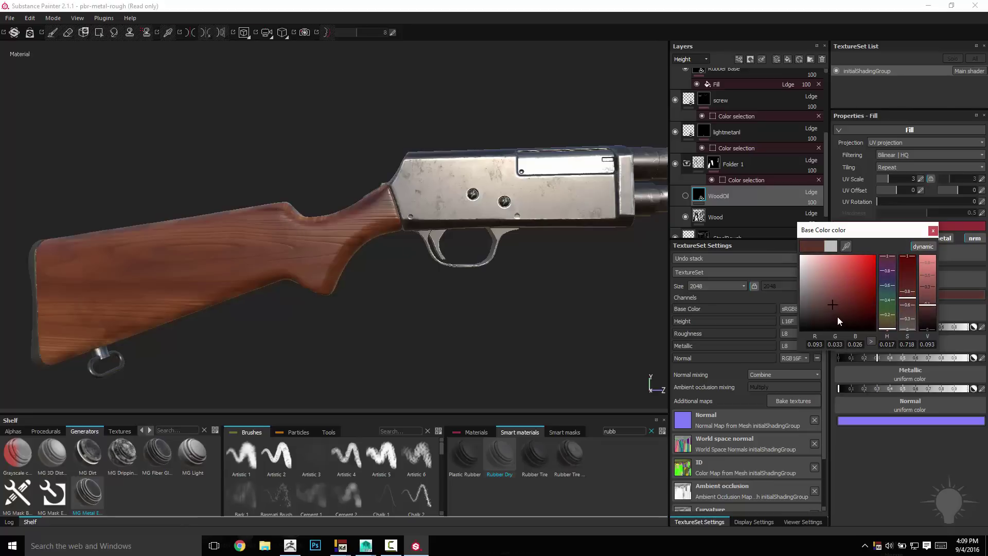
Add a black mask to the WoodOil layer and set up the Dirt 1 brush with size 13.94 and flow 38.
right_click(718, 196)
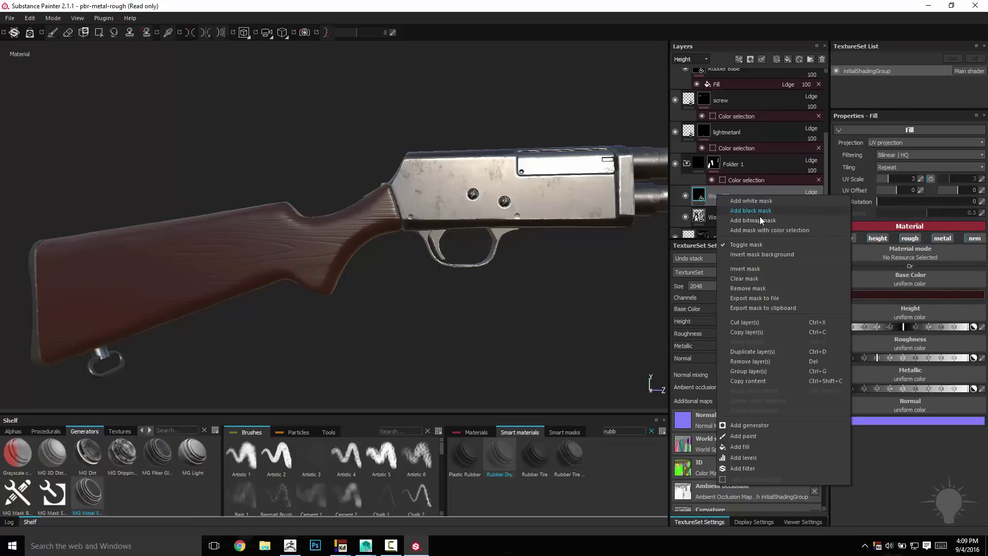
left_click(752, 210)
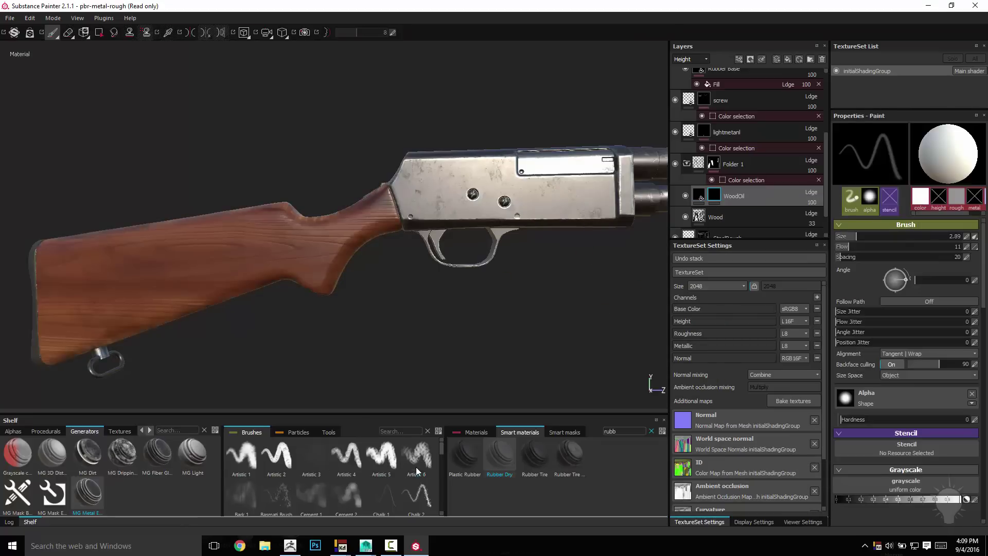
left_click(417, 458)
scroll(417, 471, "down", 2)
left_click(422, 499)
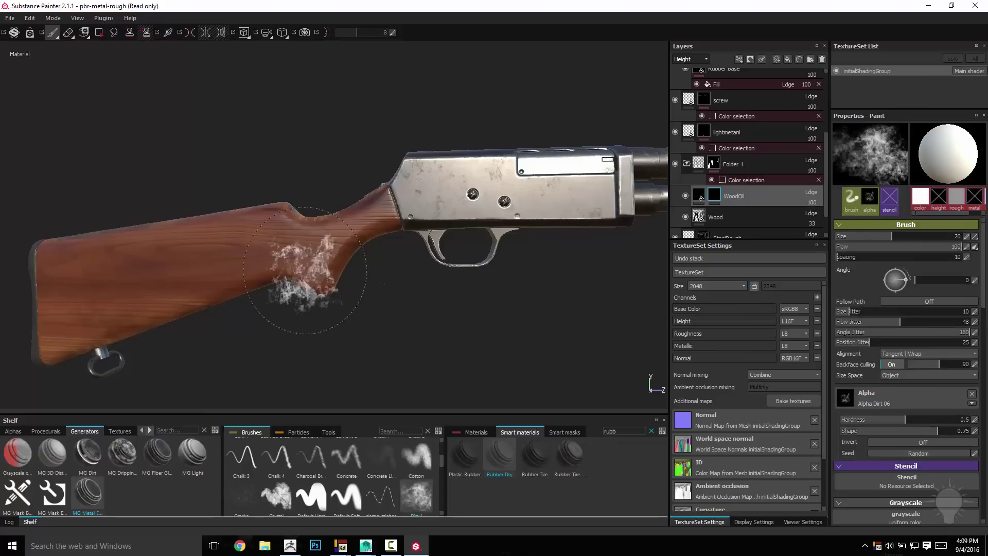
left_click(886, 247)
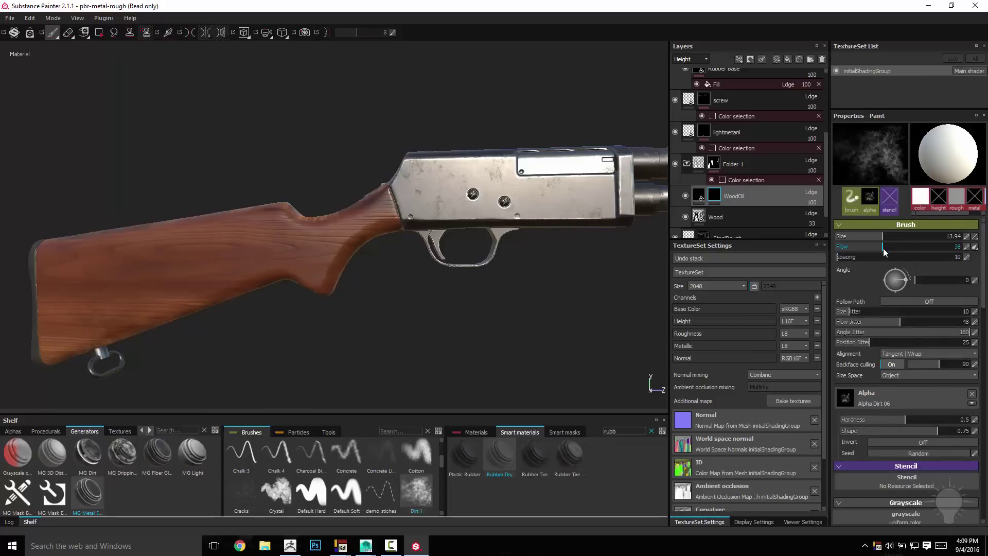
Paint dirt-textured oil variation into the WoodOil mask along both sides of the wooden stock.
left_click_drag(334, 120, 379, 157, "alt")
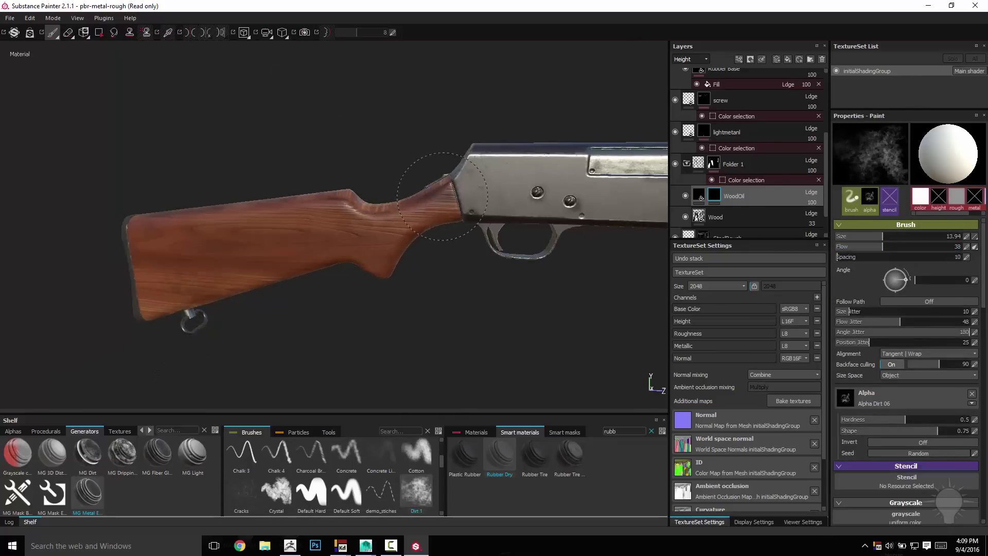
left_click_drag(414, 329, 331, 285, "alt")
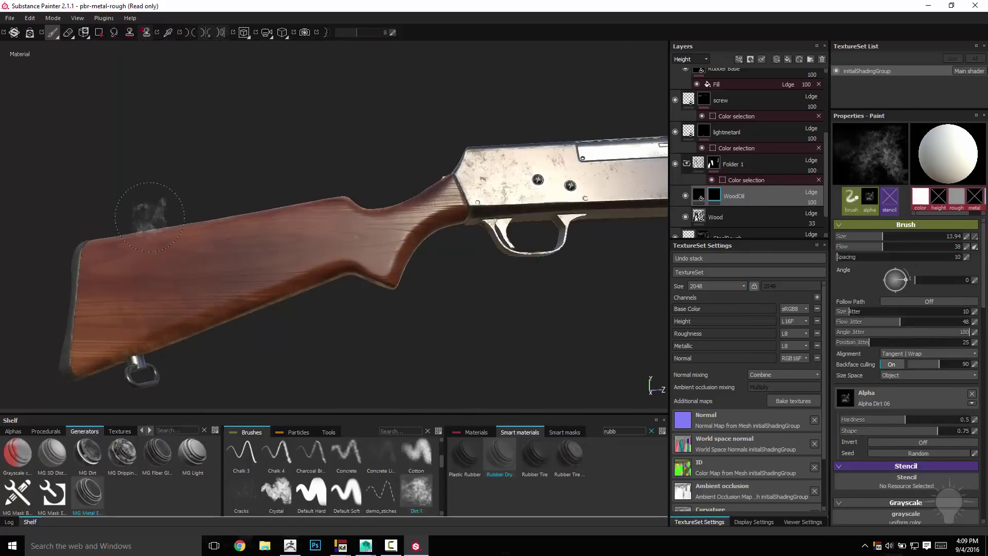
left_click_drag(99, 193, 410, 211, "alt")
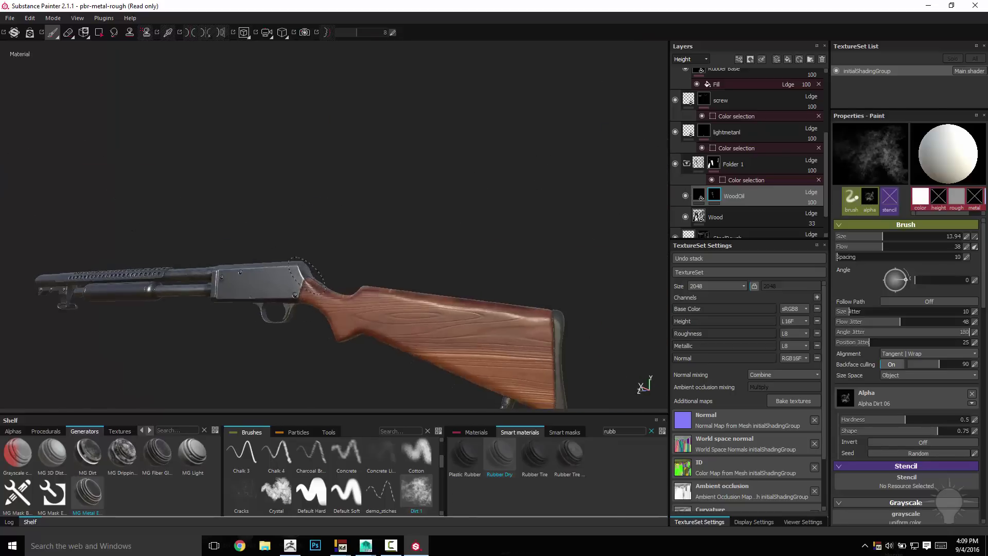
left_click_drag(353, 376, 349, 332, "alt")
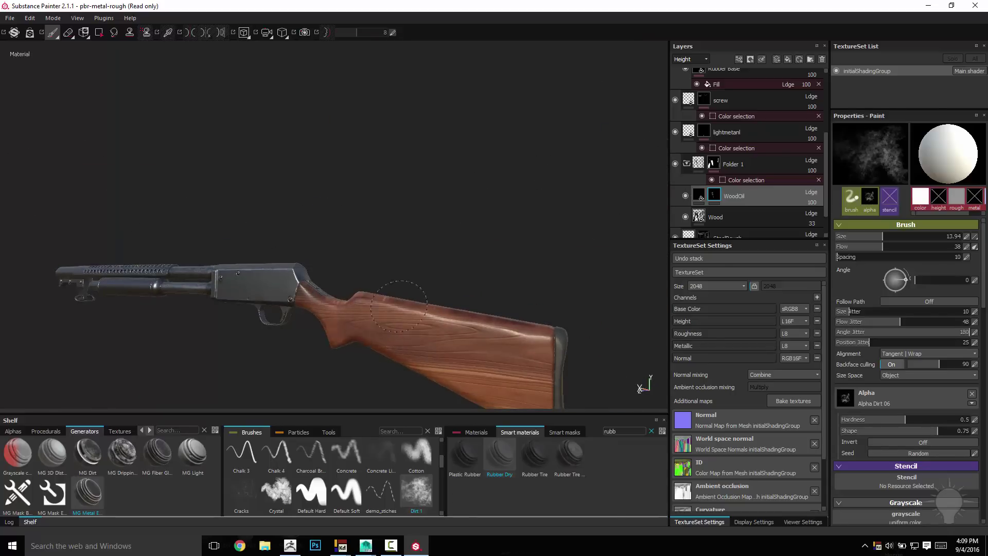
left_click_drag(501, 239, 103, 206, "alt")
Add the fore-end grip's grey ID color to Folder 1's color selection so the wood also covers the grip.
left_click(736, 184)
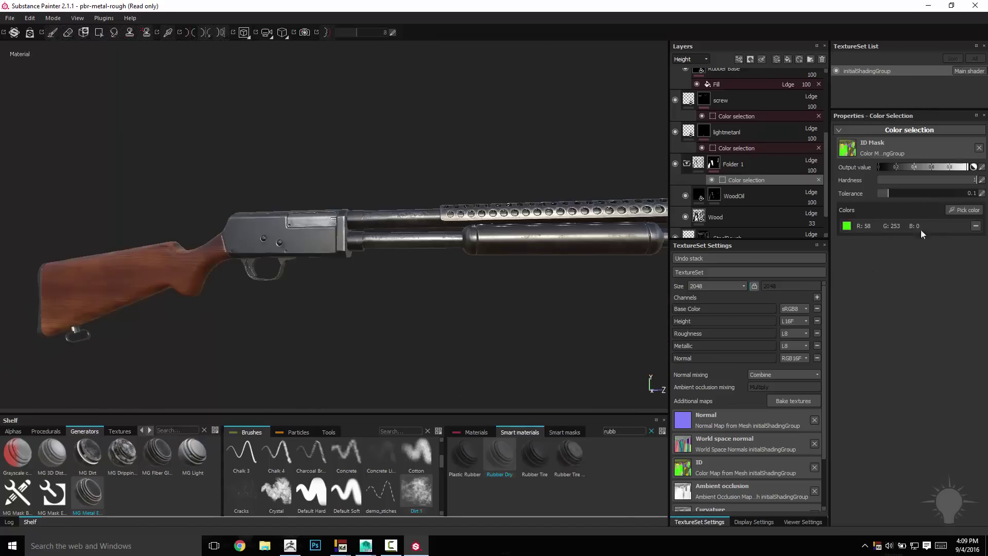
left_click(965, 211)
key("Escape")
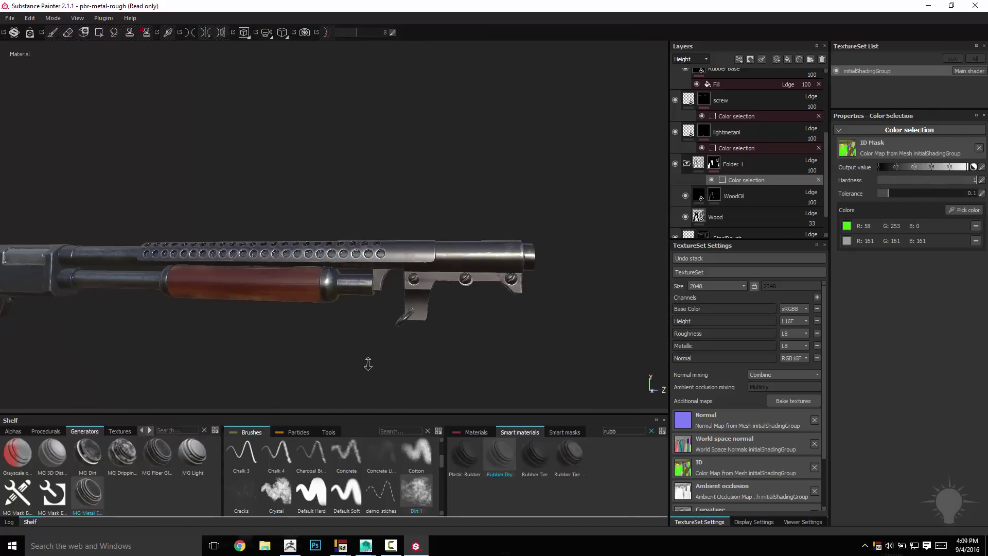
Add a fill layer above the oil layer and name it roughnessbreakup.
scroll(739, 153, "up", 3)
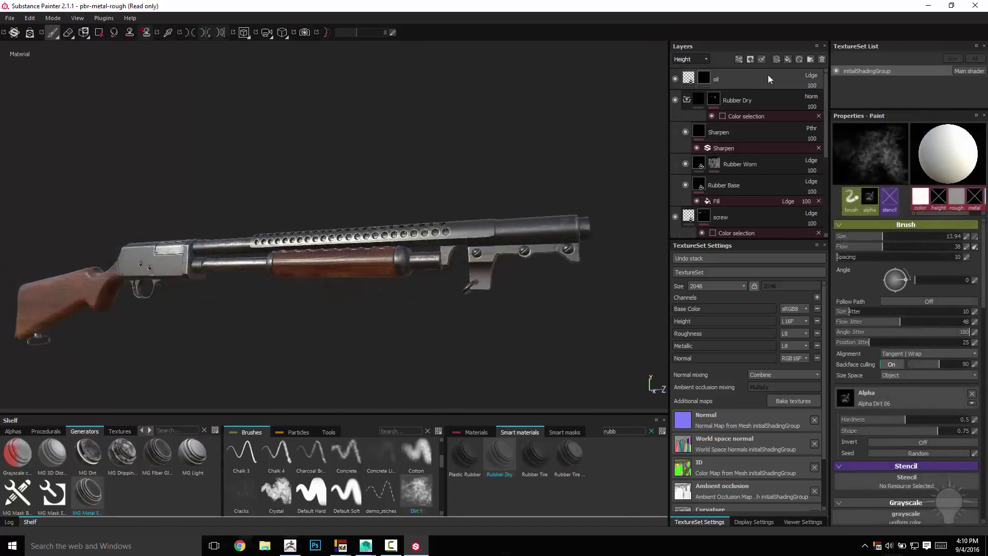
left_click(769, 78)
left_click(788, 59)
double_click(712, 80)
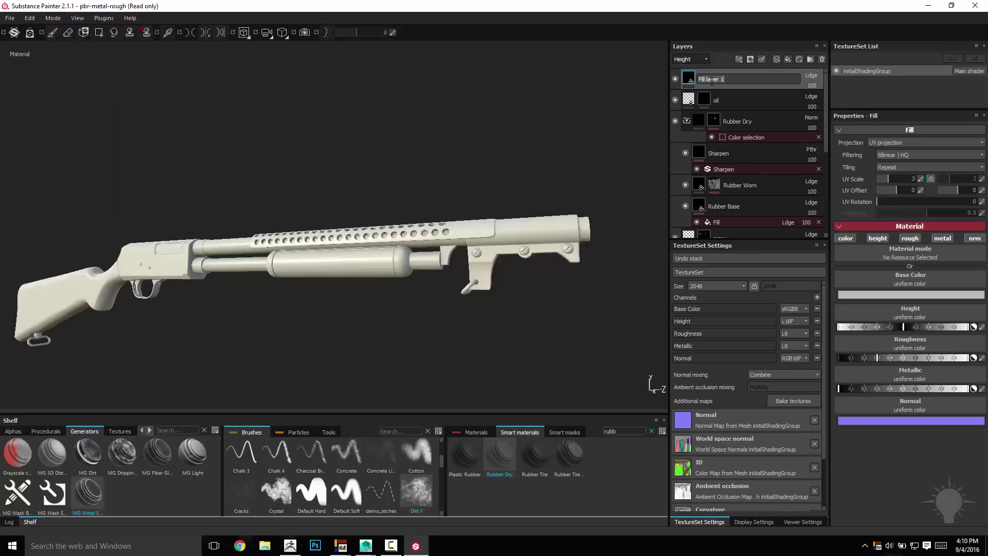
type("roughnessbreakup")
key("Return")
Turn off the color, height, metallic and normal channels of the roughnessbreakup layer, leaving only roughness.
left_click(845, 238)
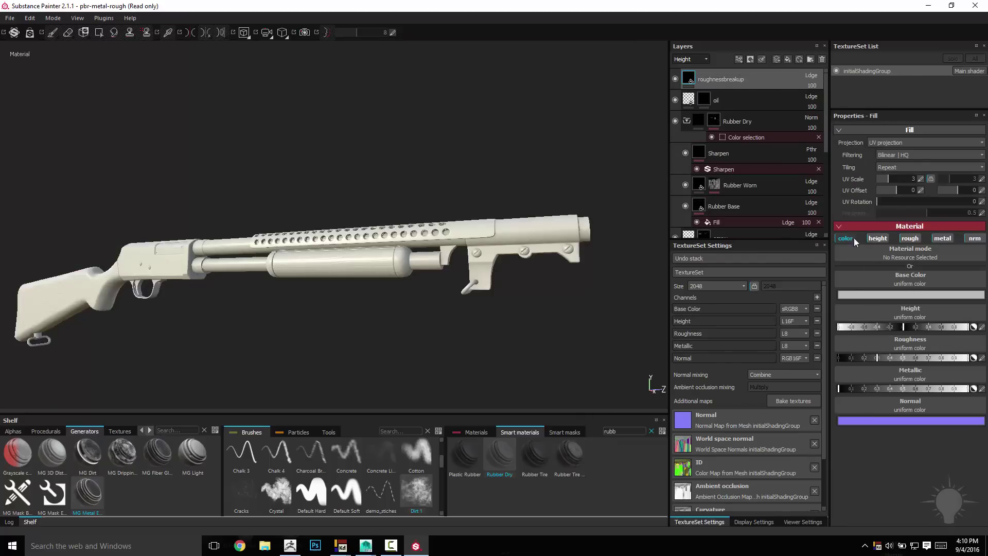
left_click(878, 238)
left_click(942, 239)
left_click(975, 238)
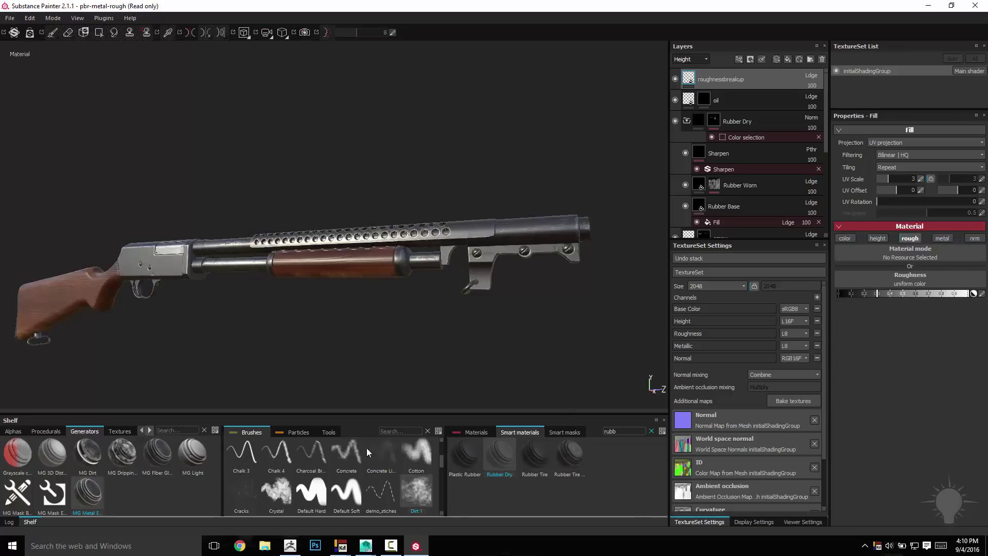
Apply the Grunge 010 procedural as the material of the roughnessbreakup layer.
left_click(45, 431)
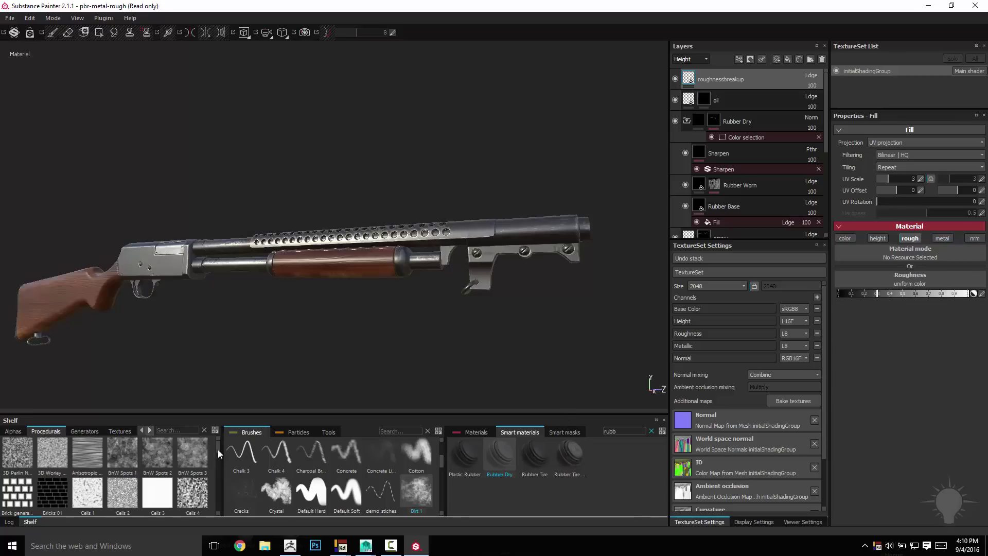
left_click_drag(217, 450, 215, 473)
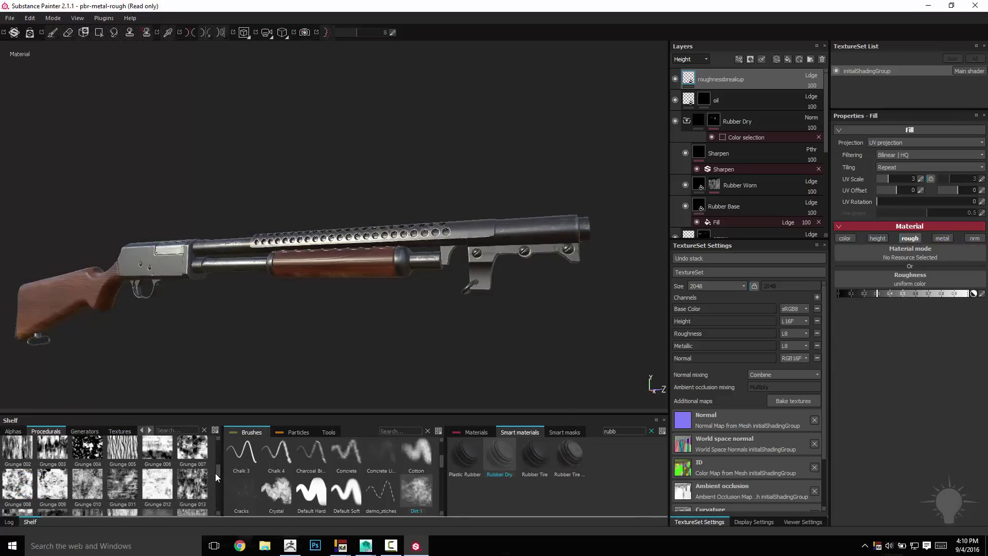
left_click_drag(87, 487, 846, 328)
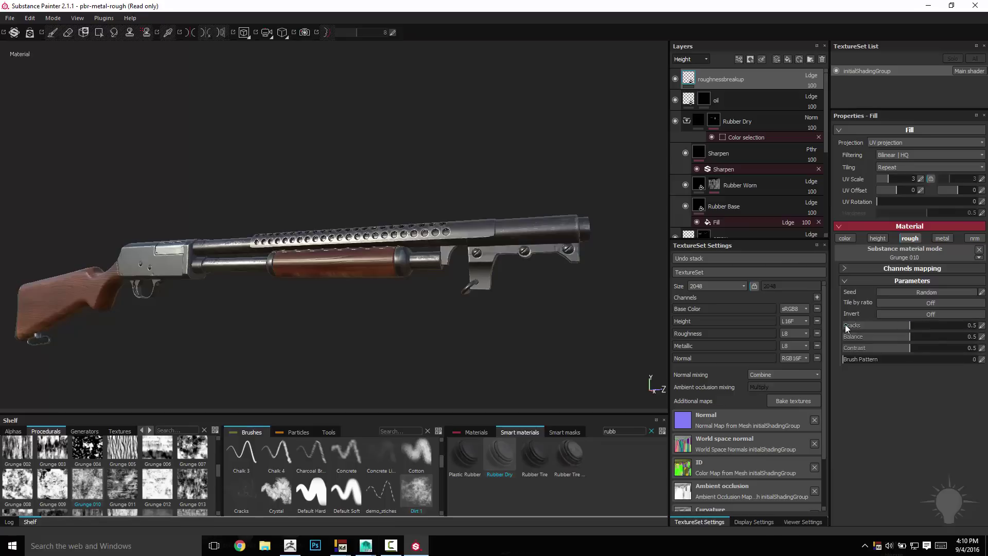
Show the layer stack's Roughness channel and lower the roughnessbreakup layer's opacity to 16.
right_click_drag(190, 163, 310, 319, "alt")
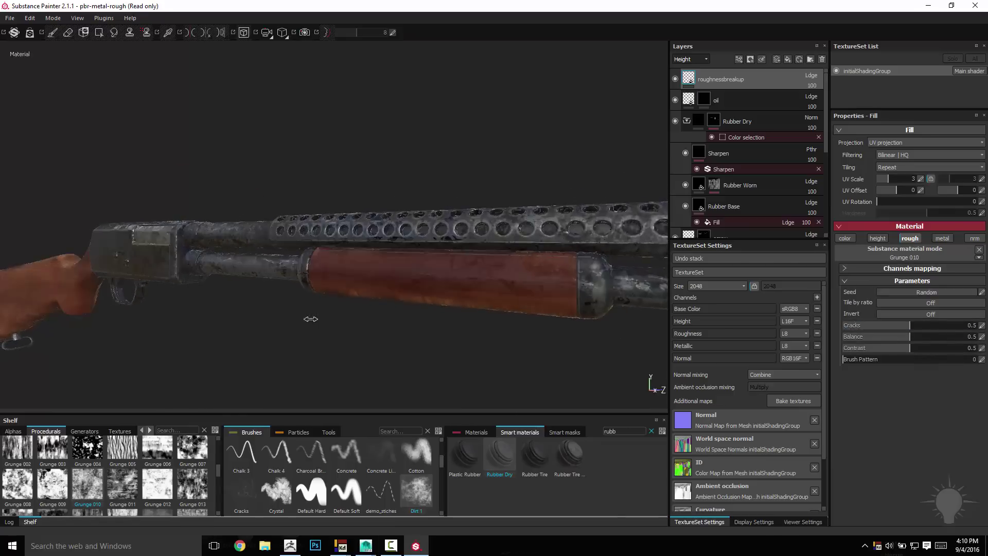
left_click_drag(269, 326, 423, 315, "alt")
left_click(706, 60)
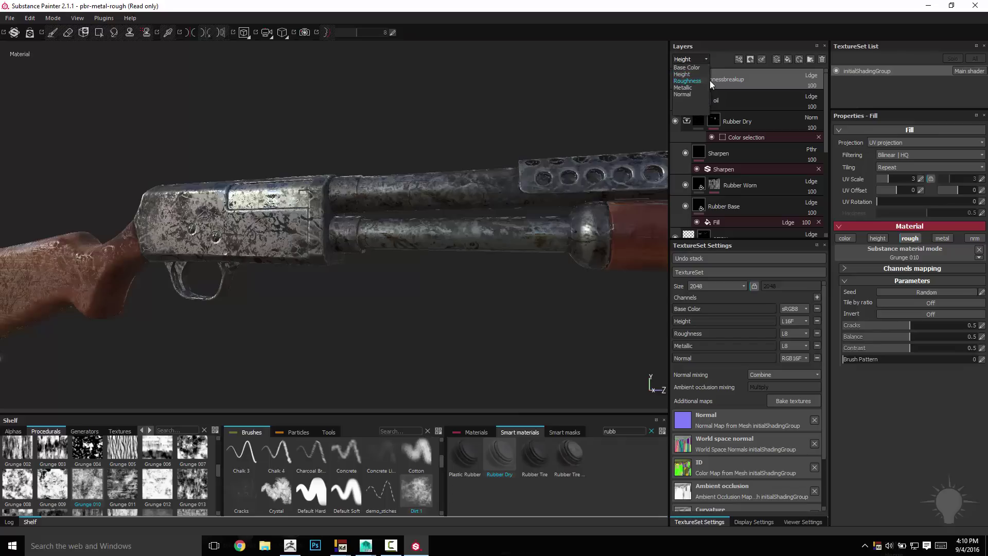
left_click(709, 81)
left_click(812, 86)
left_click_drag(827, 96, 794, 103)
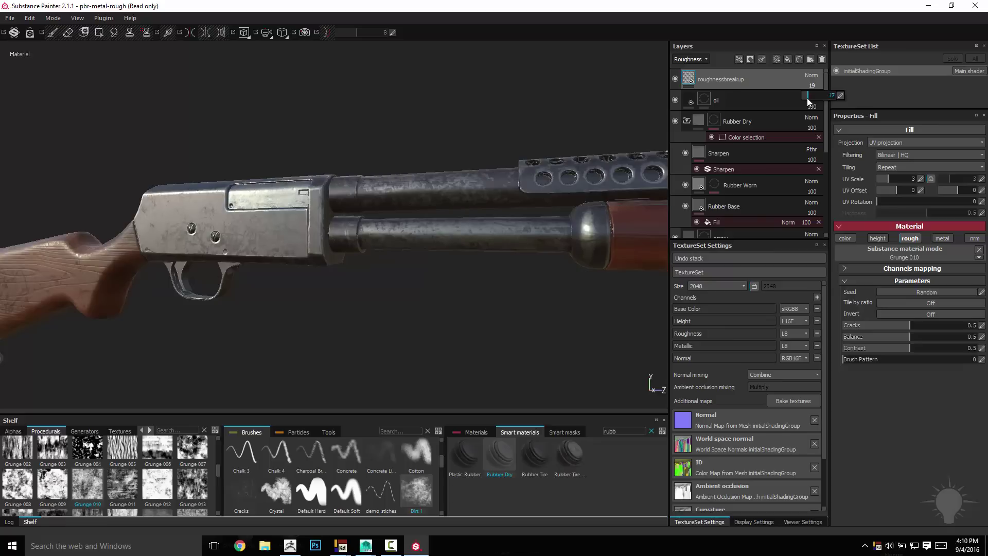
Set the roughnessbreakup layer's UV scale to 2.44 and inspect the grunge on the receiver and stock.
left_click(887, 179)
left_click_drag(455, 135, 323, 158, "alt")
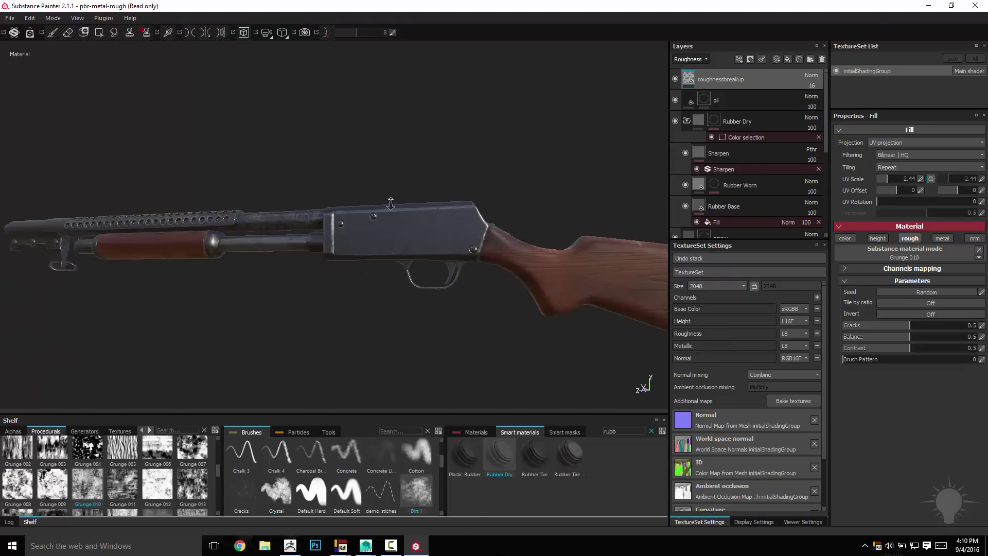
right_click_drag(323, 159, 458, 211, "alt")
left_click_drag(458, 211, 411, 173, "alt")
mouse_move(412, 172)
right_mouse_down("shift")
mouse_move(510, 186)
mouse_move(458, 166)
right_mouse_up("shift")
scroll(479, 179, "up", 1)
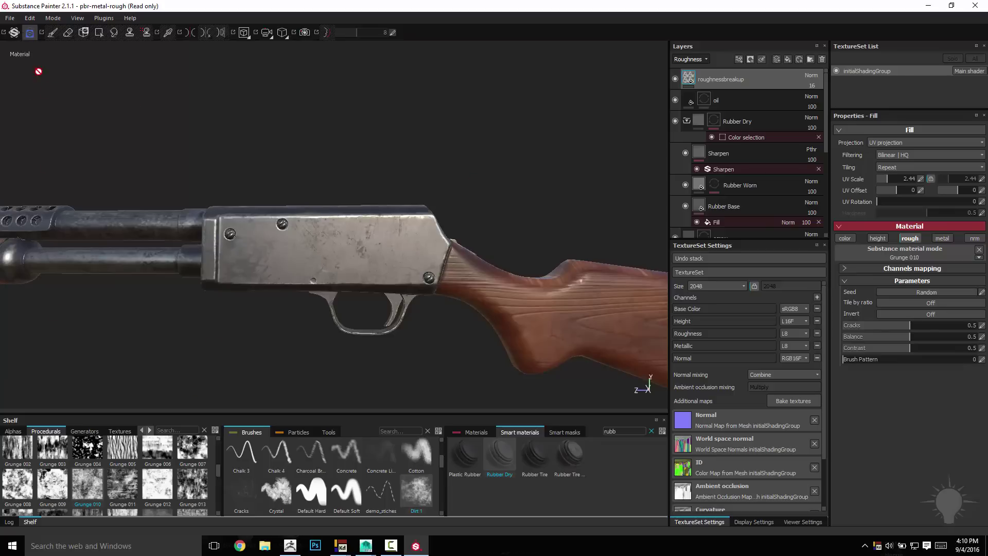
Switch to File Explorer and find the stencils alphas_3_0002s_0004_854.psd and alphas_3_0002s_0008_853.psd in ZBrush's ZAlphas Stencils folder.
key("super")
left_click(256, 409)
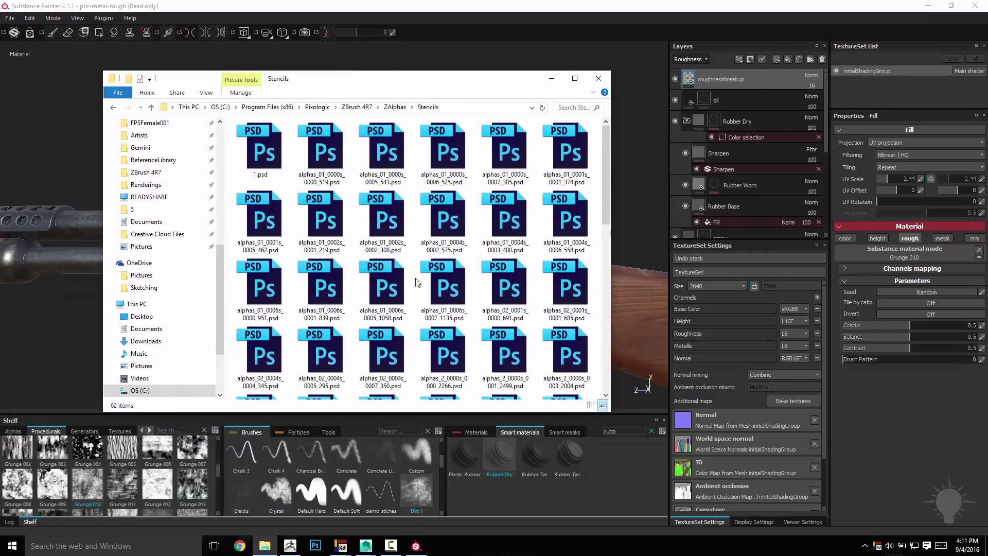
left_click(458, 273)
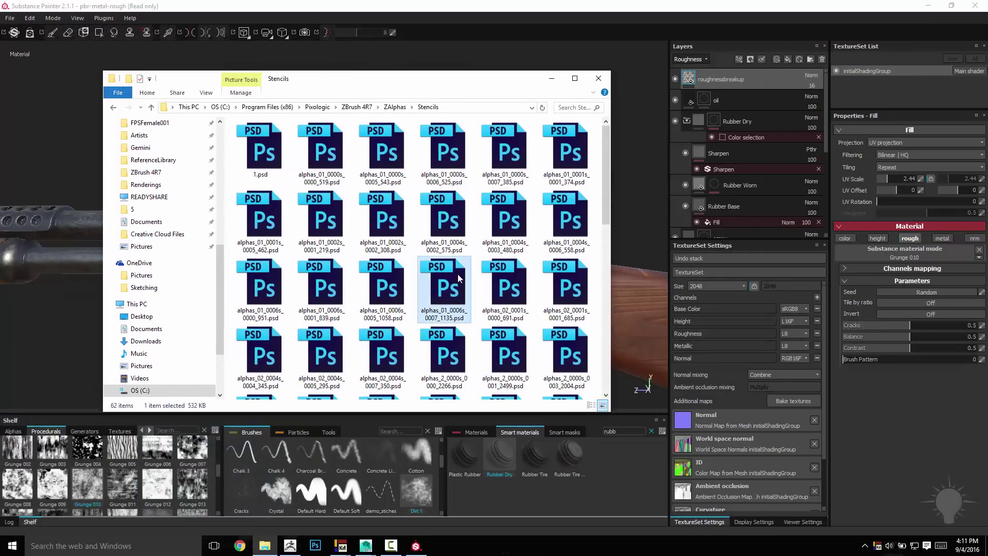
scroll(458, 273, "down", 5)
scroll(473, 278, "up", 3)
left_click(580, 288)
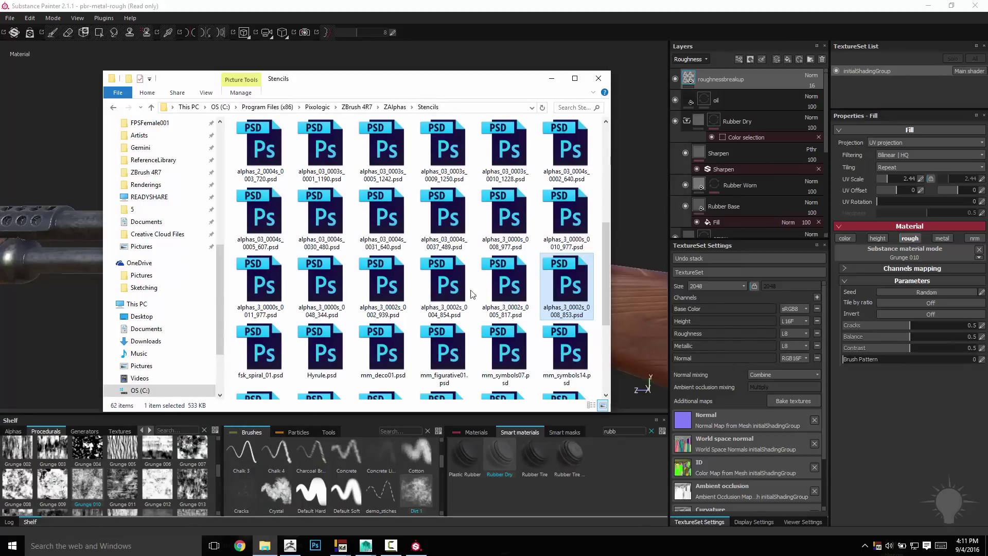
Import the two stencil PSD files into the shelf as alphas, close the folder window and filter the alphas by "alphas".
left_click_drag(432, 81, 561, 62)
left_click_drag(584, 266, 38, 441)
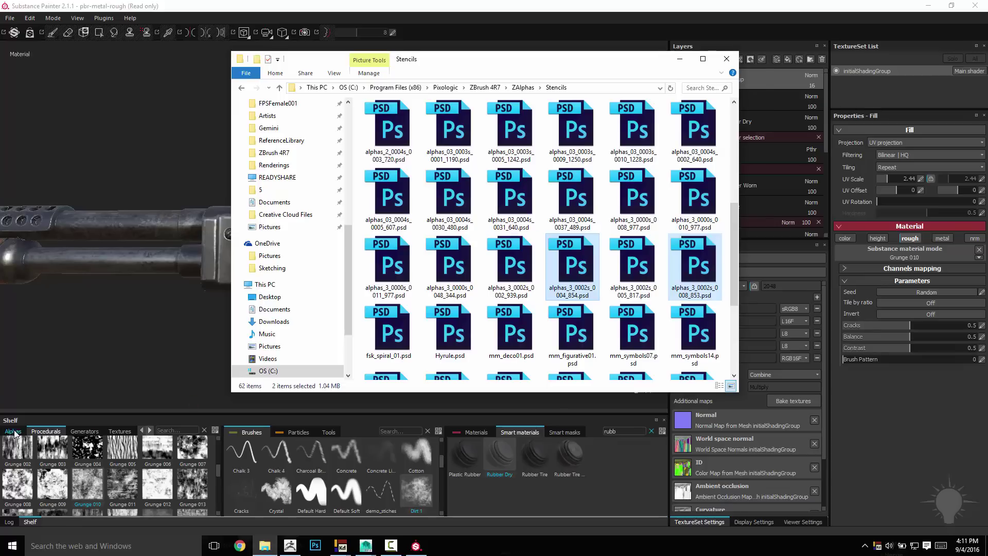
left_click(15, 432)
left_click(265, 545)
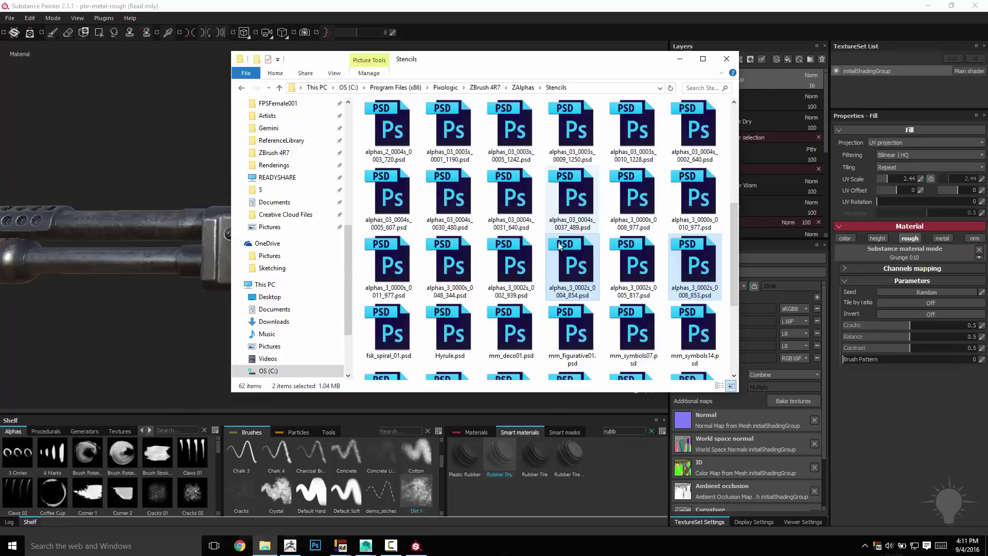
left_click(726, 59)
scroll(164, 465, "down", 4)
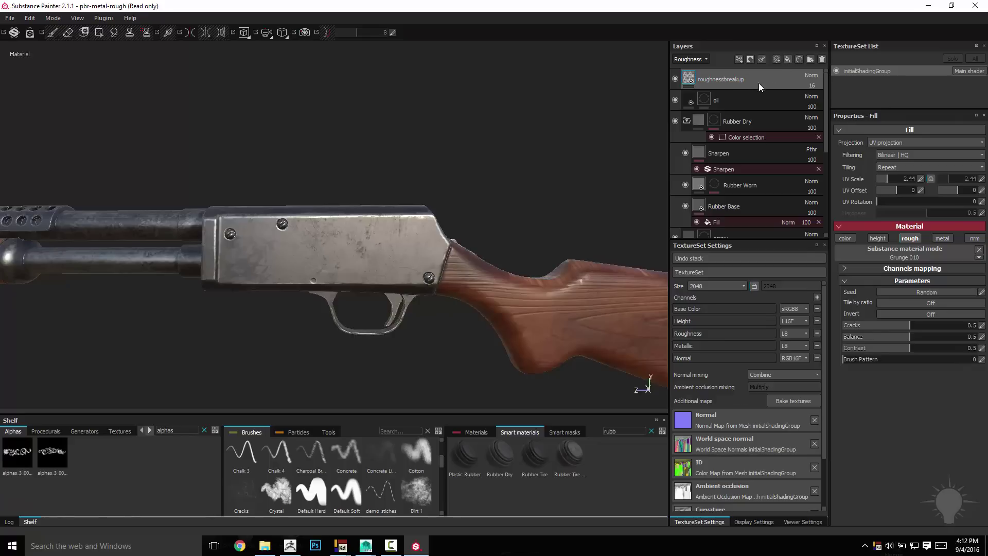
Add a fill layer above roughnessbreakup and name it engraving.
left_click(788, 59)
double_click(718, 80)
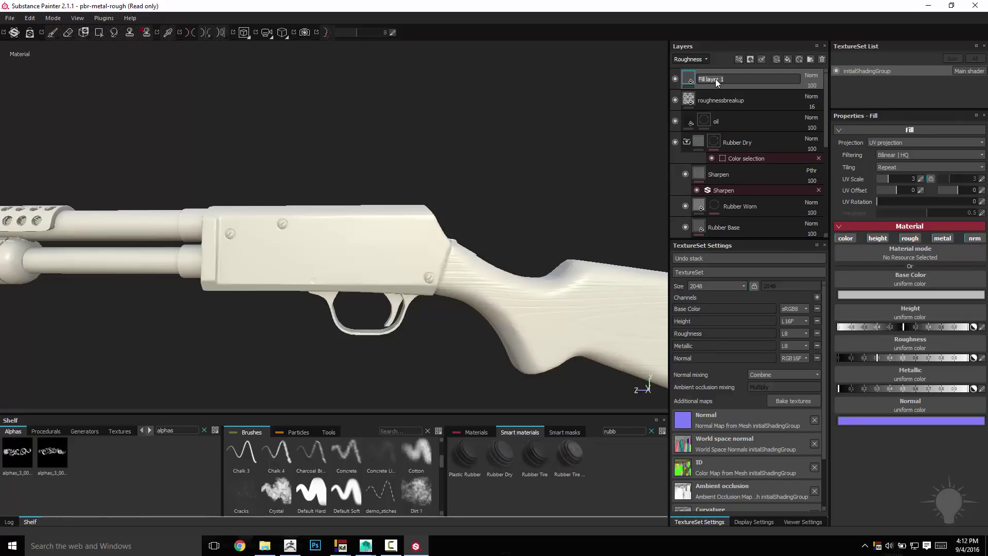
type("engraving")
key("Return")
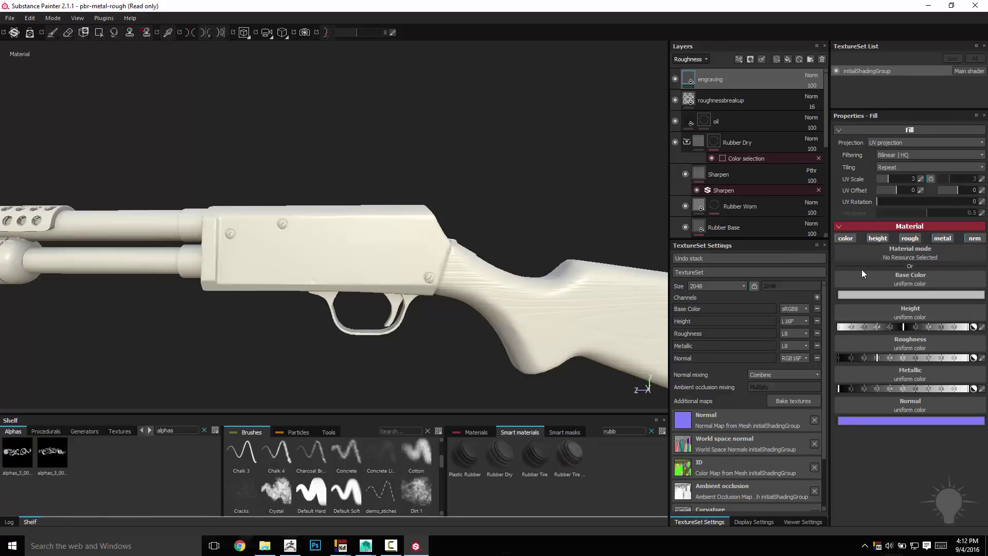
Turn off the engraving layer's color, roughness, metallic and normal channels so it affects only height.
left_click(845, 238)
left_click(909, 238)
left_click(942, 238)
left_click(974, 239)
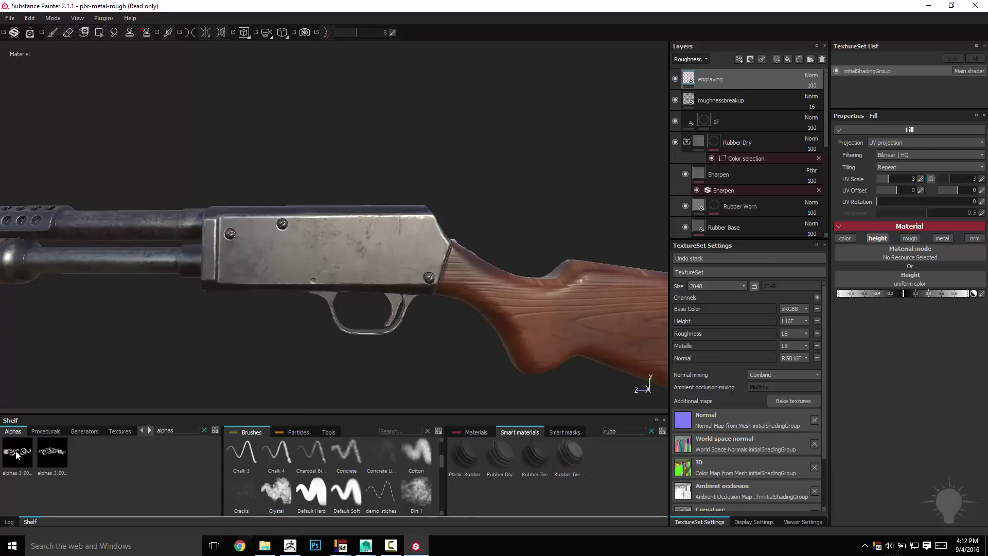
Add a black mask to the engraving layer and make the mask active for painting.
right_click(717, 78)
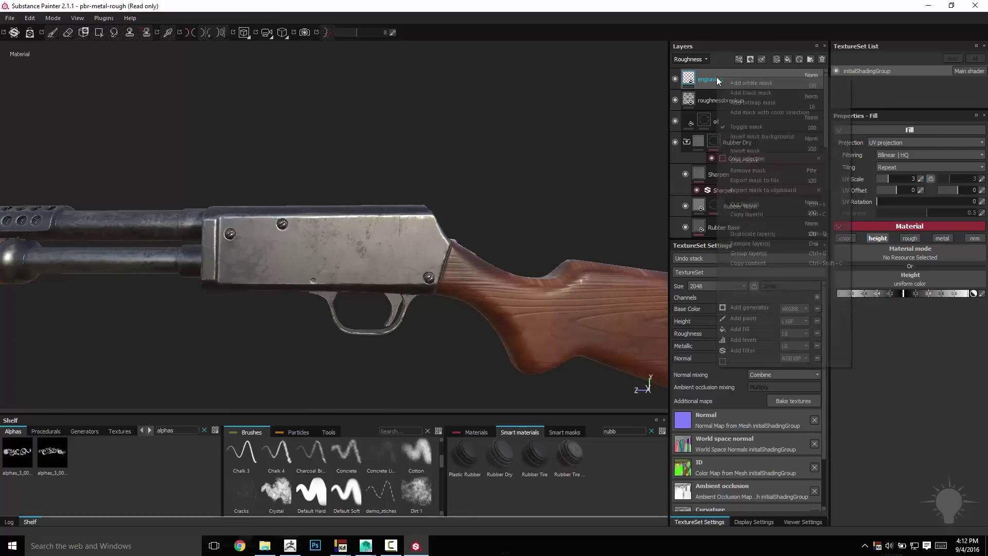
left_click(756, 93)
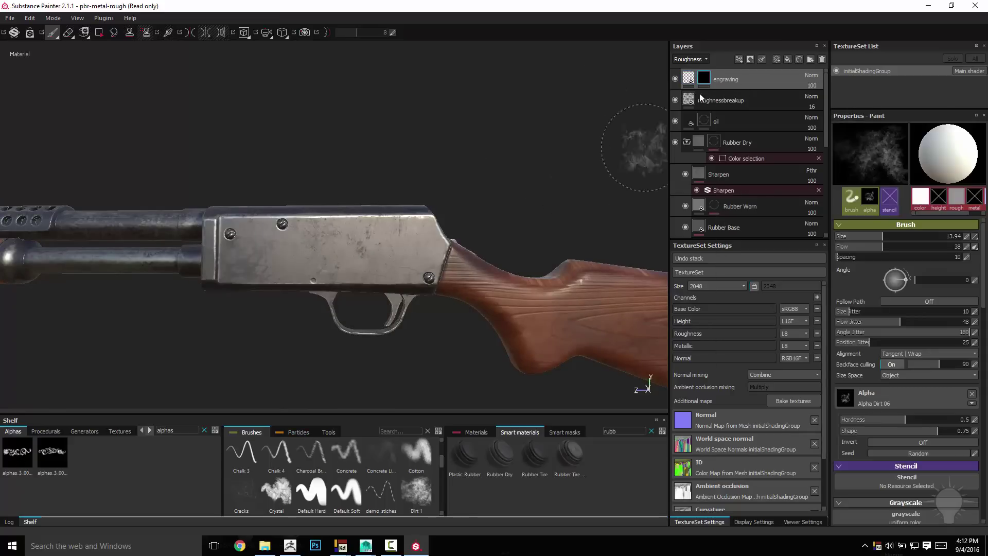
left_click(689, 78)
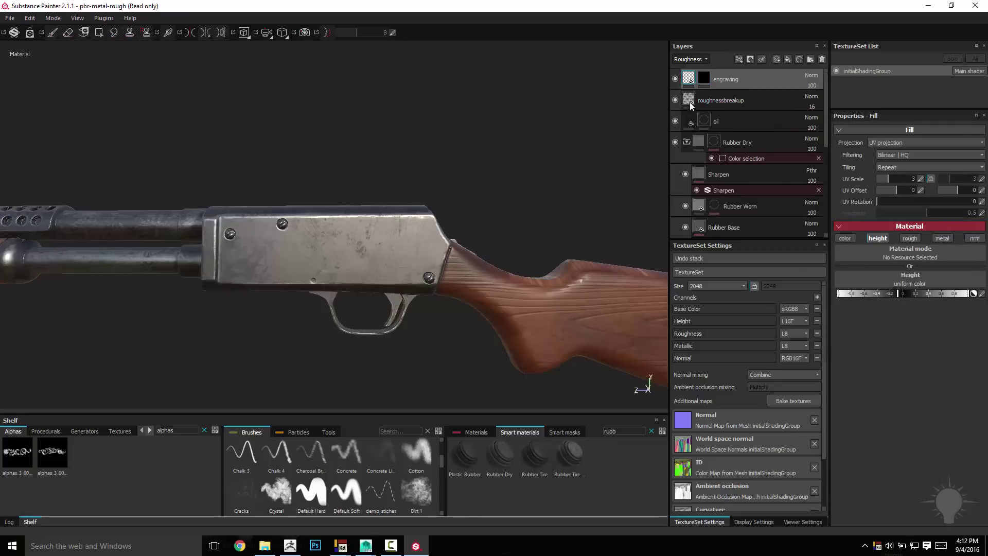
left_click(705, 78)
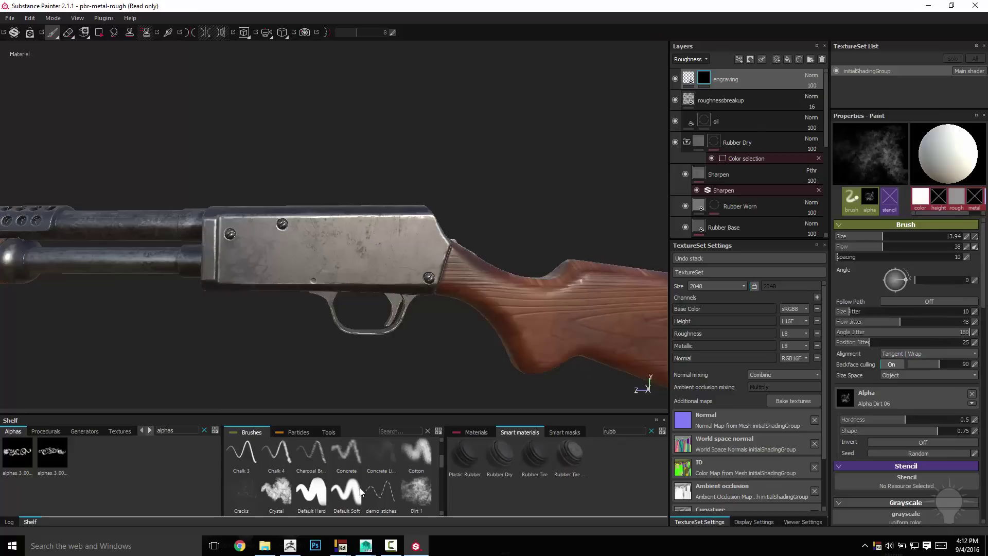
Stamp the first ornament alpha once on the plain side of the receiver with the Default Hard brush at size 21.95.
left_click(317, 497)
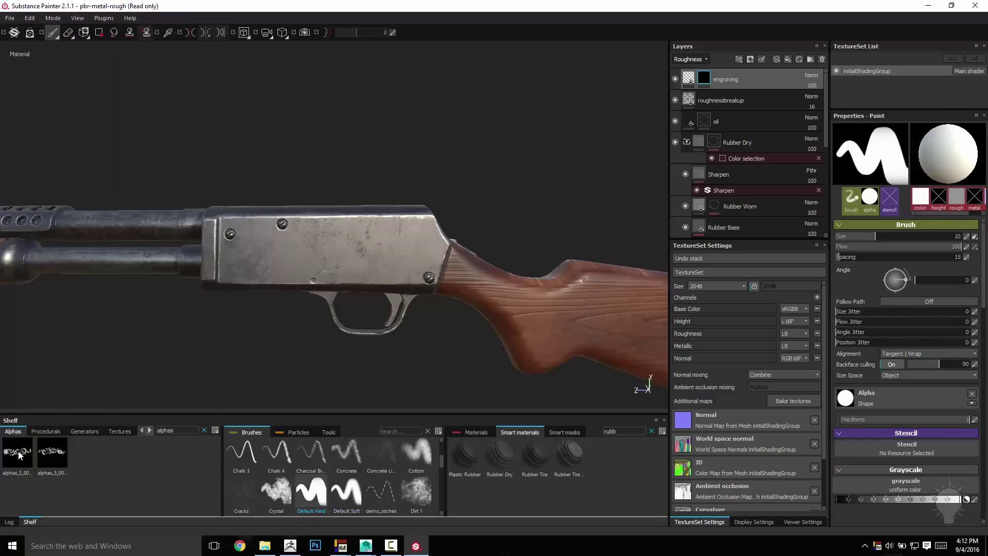
mouse_move(18, 455)
left_mouse_down()
mouse_move(891, 440)
mouse_move(897, 403)
left_mouse_up()
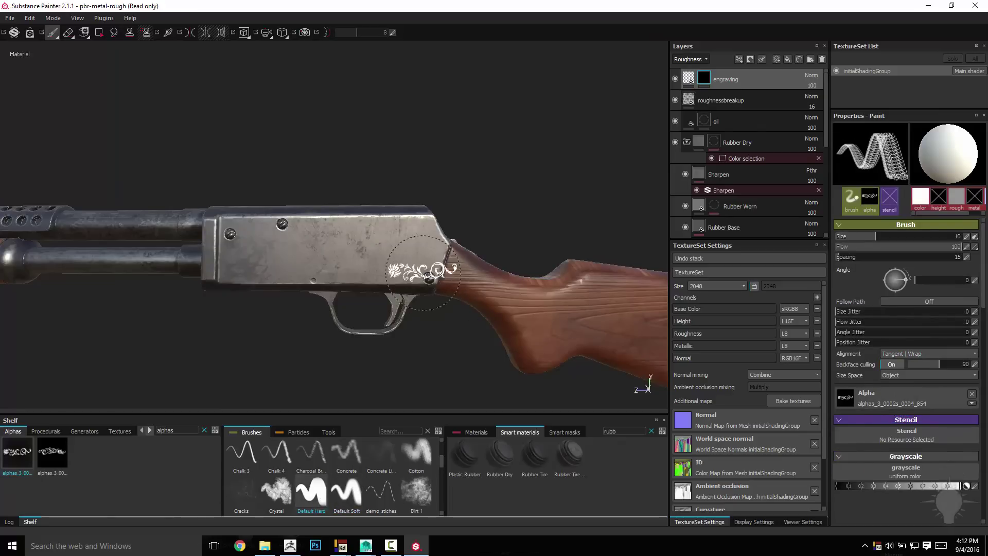
right_click_drag(354, 255, 397, 256, "ctrl")
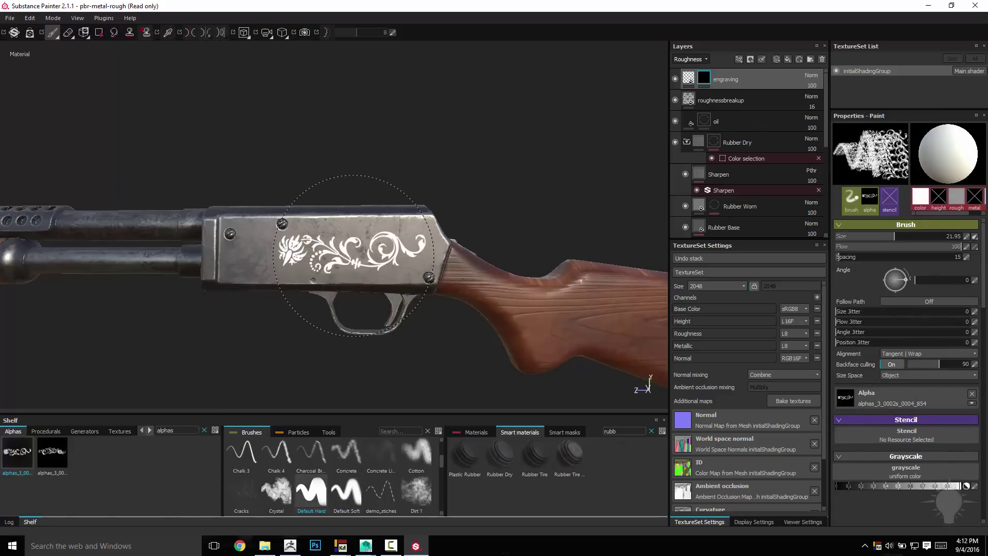
left_click(323, 254)
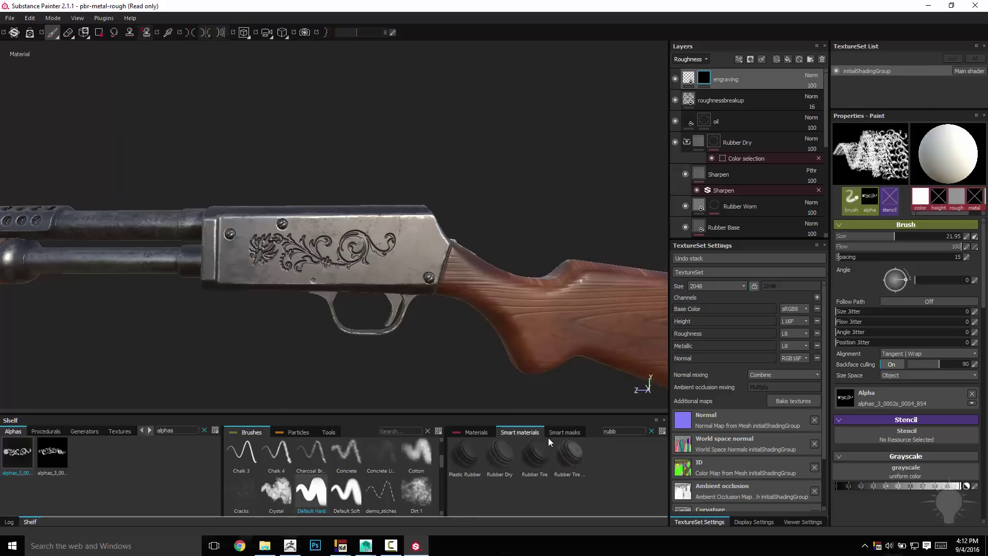
Stamp the second ornament alpha, alphas_3_0002s_0008_853, at a smaller size on the receiver's opposite side, above the two screws beside the ejection port.
left_click_drag(375, 165, 360, 166, "alt")
right_click_drag(360, 166, 413, 151, "shift")
left_click_drag(413, 151, 209, 149, "alt")
left_click_drag(52, 451, 903, 397)
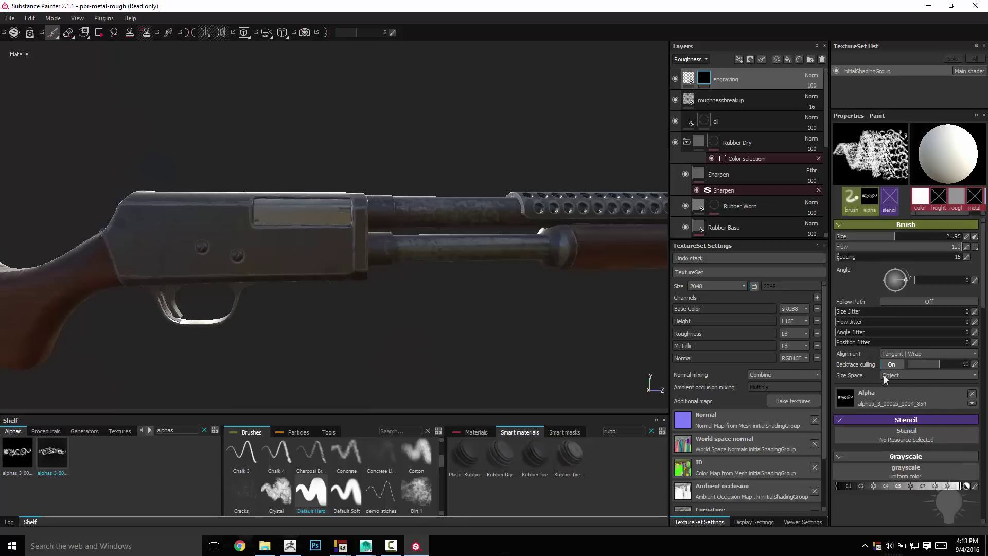
right_click_drag(430, 157, 406, 143, "shift")
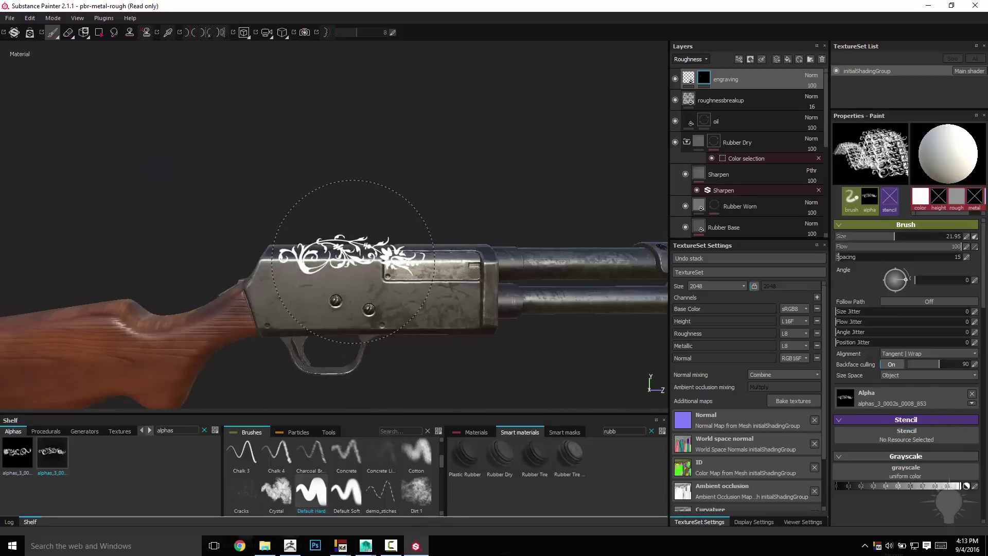
right_click_drag(353, 261, 332, 261, "ctrl")
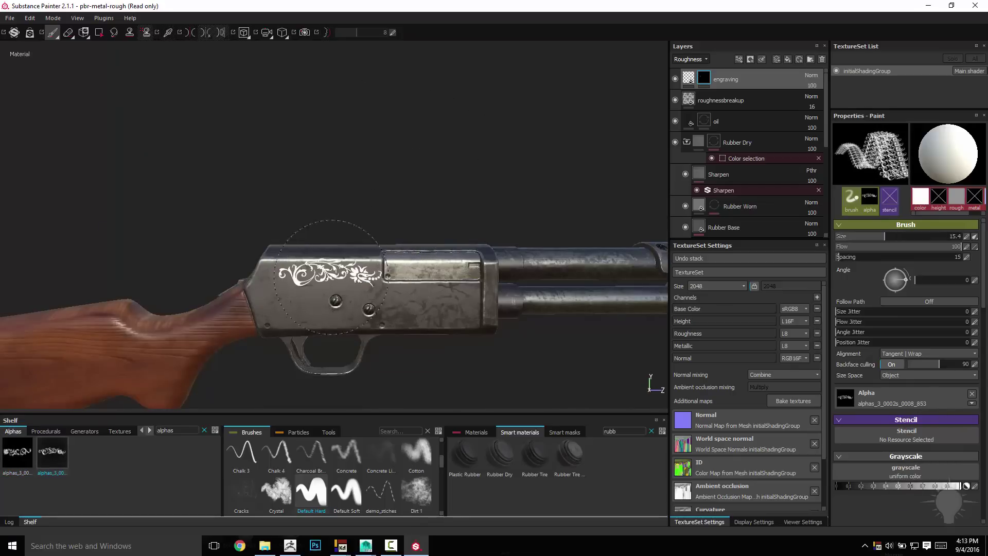
left_click(319, 280)
Set the engraving layer's uniform height to just below zero for a shallow engraving.
left_click_drag(396, 154, 461, 203, "alt")
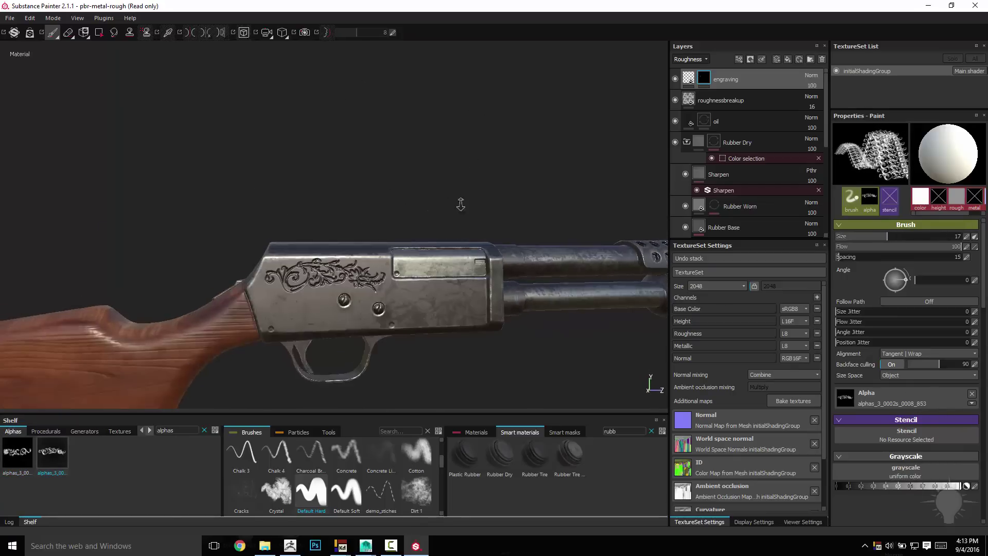
right_click_drag(461, 202, 503, 329, "alt")
middle_click_drag(504, 329, 586, 318, "alt")
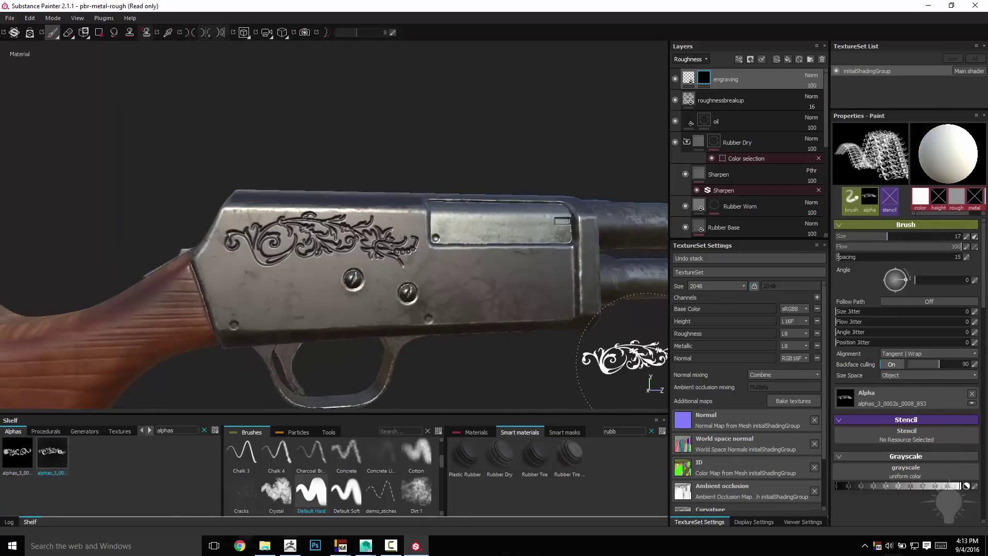
left_click(690, 79)
left_click_drag(900, 296, 905, 295)
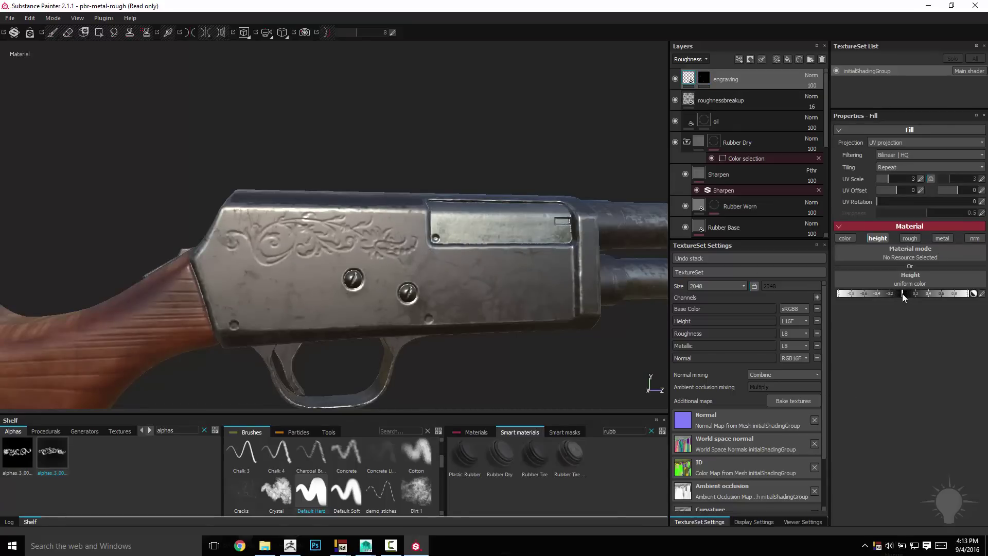
Activate post effects with antialiasing for the viewport display.
left_click_drag(458, 146, 168, 110, "alt")
right_click_drag(168, 110, 220, 121, "shift")
left_click_drag(221, 121, 343, 124, "alt")
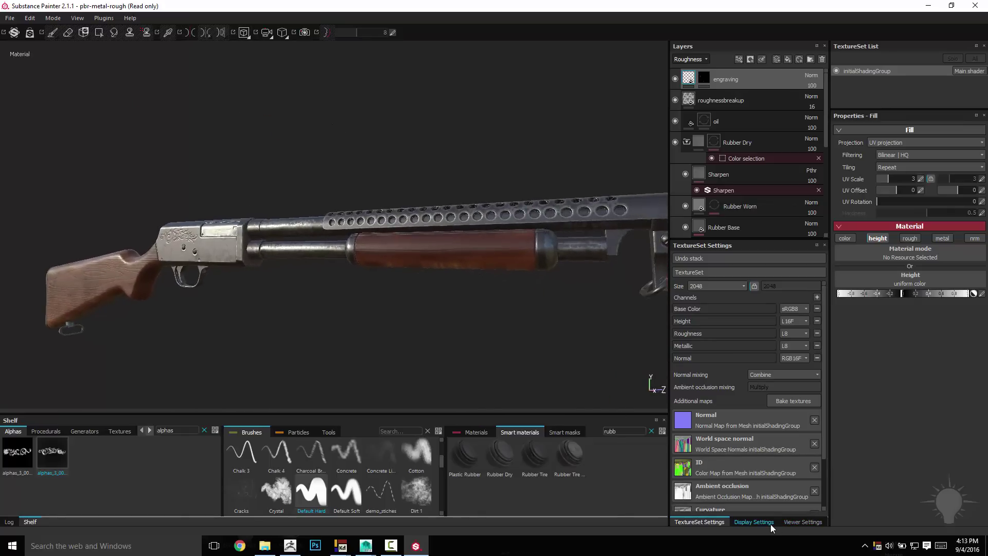
left_click(754, 522)
left_click(722, 314)
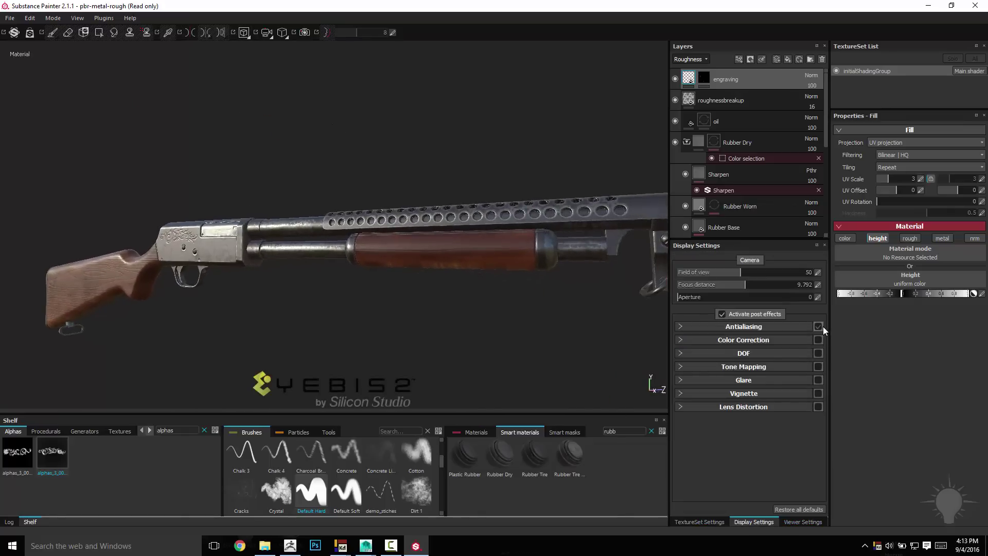
left_click(818, 326)
Enable viewport shadows with Intensive computation and set the shader quality to High (64 spp).
left_click(792, 522)
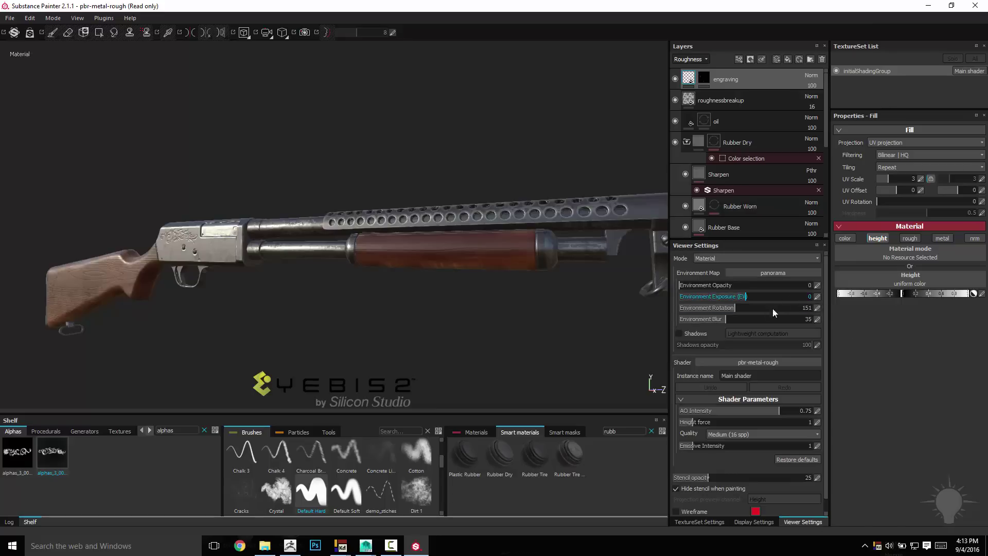
left_click(689, 335)
left_click(765, 335)
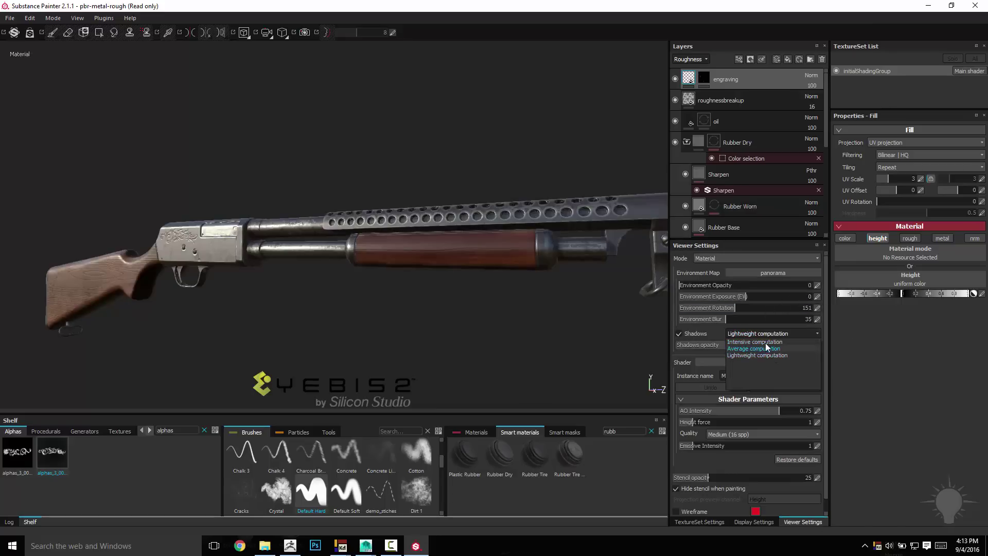
left_click(765, 342)
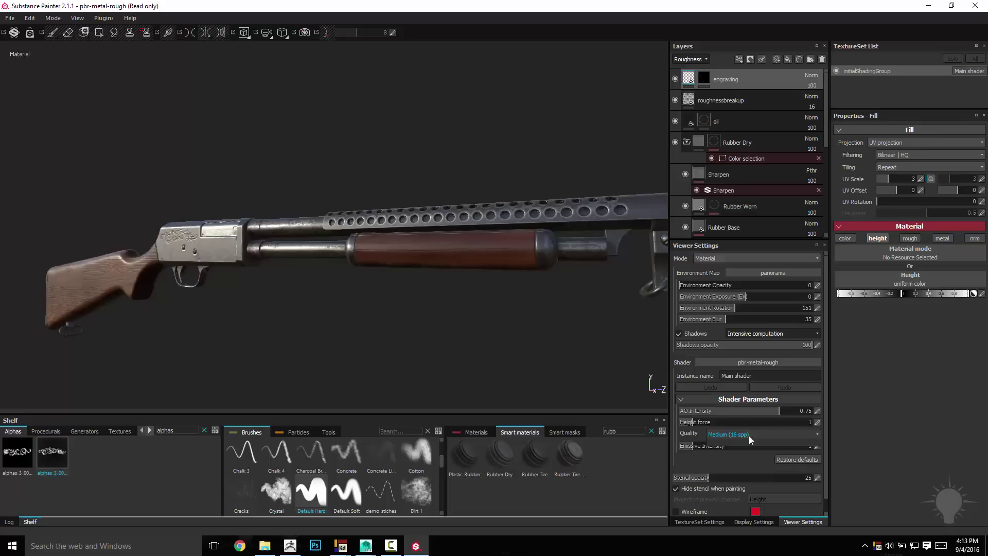
left_click(737, 447)
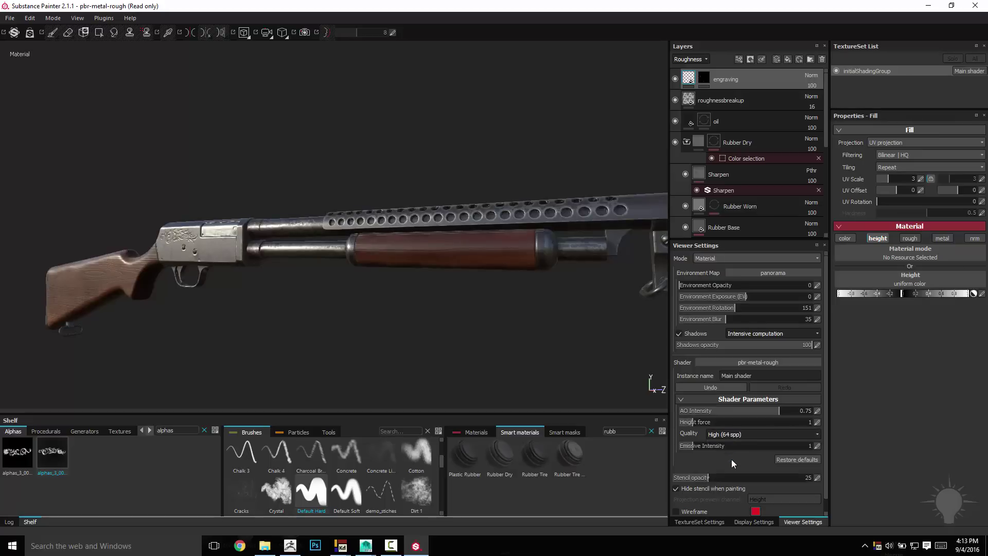
Close the layers, viewer, display, texture set and properties panels to enlarge the viewport.
left_click(823, 46)
left_click(823, 46)
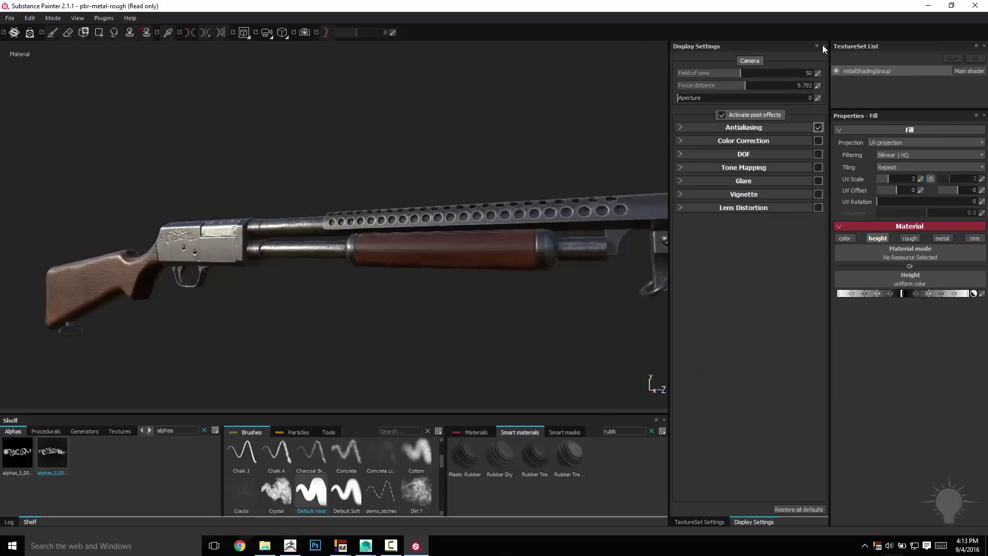
left_click(823, 46)
left_click(824, 46)
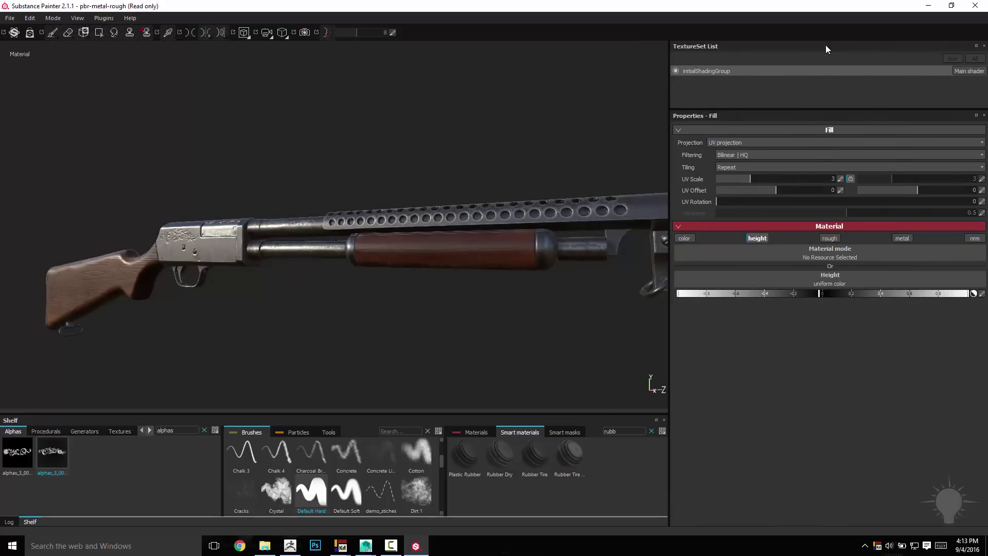
left_click(983, 45)
left_click(983, 46)
Switch to Iray rendering and replace the dome's panorama background with a clear color.
left_click_drag(684, 103, 599, 96, "alt")
right_click_drag(600, 96, 602, 102, "shift")
left_click_drag(602, 102, 615, 129, "alt")
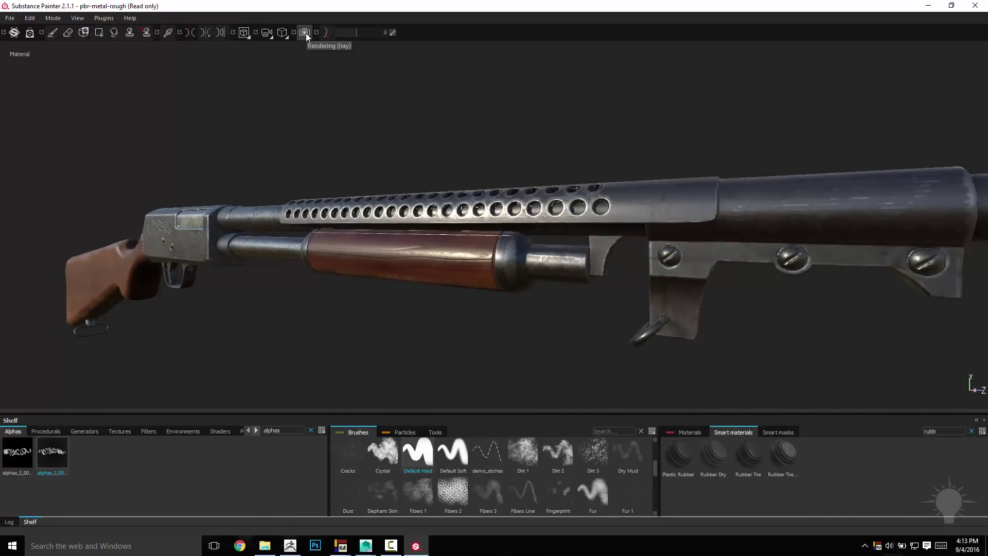
left_click(305, 33)
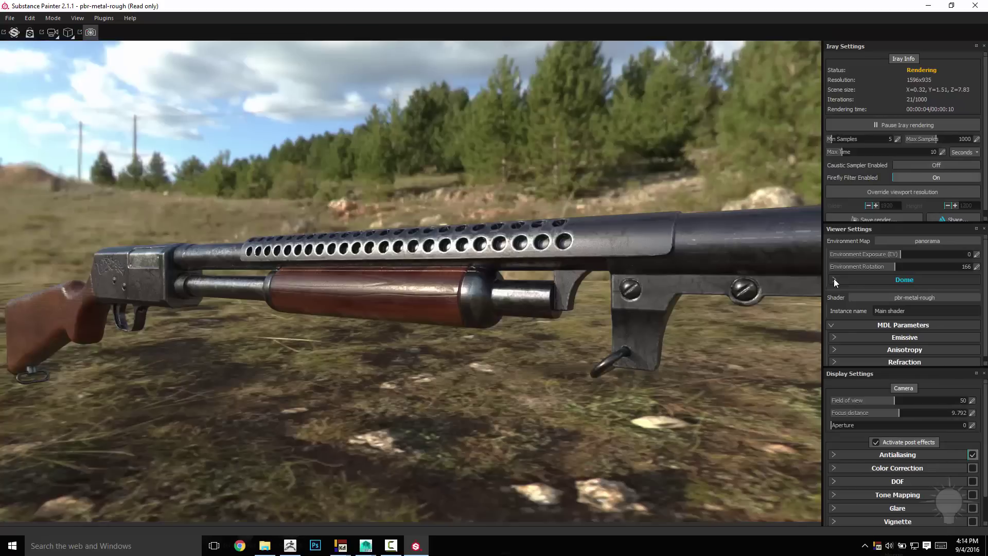
left_click(834, 280)
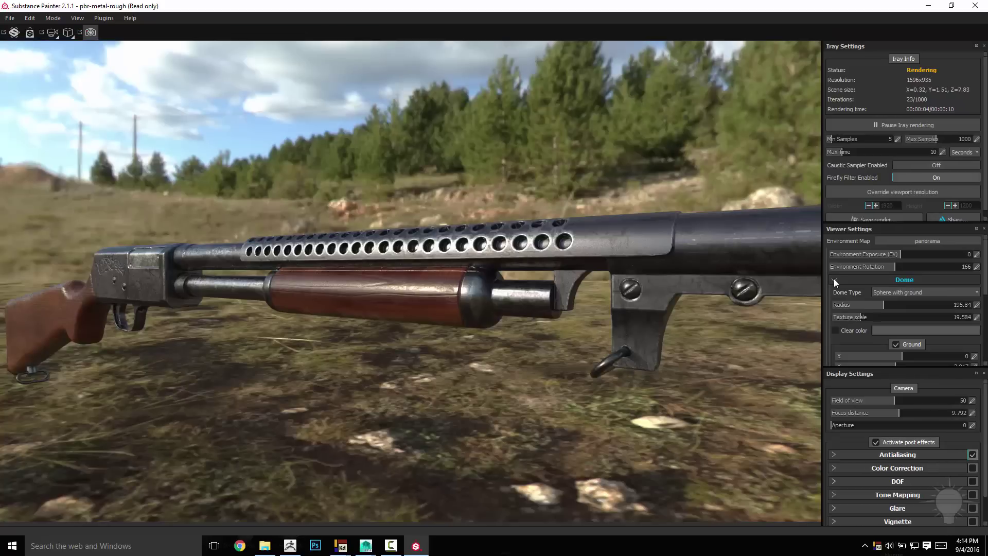
left_click(835, 330)
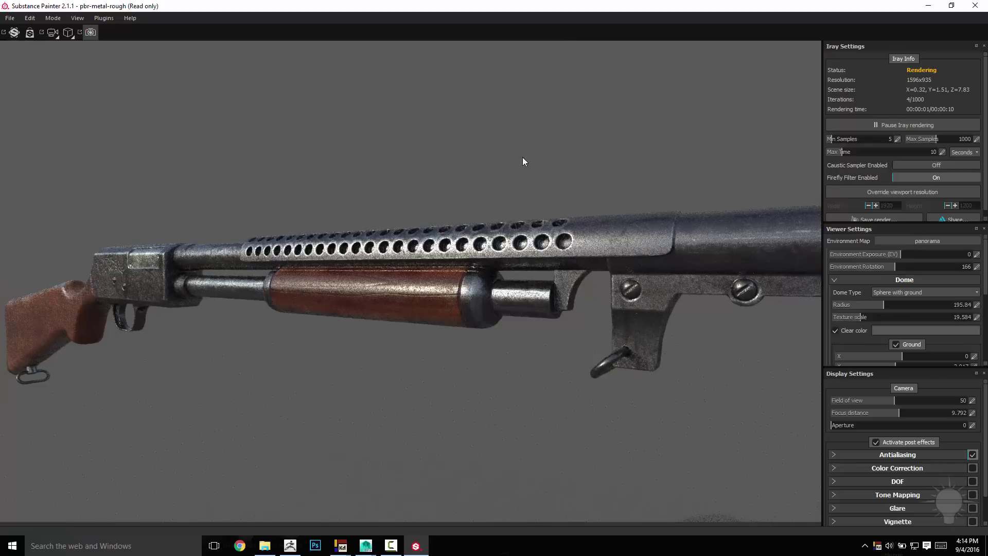
Frame the whole shotgun in the Iray render and rotate the environment lighting to 171.
right_click_drag(348, 101, 380, 126, "alt")
middle_click_drag(381, 126, 424, 126, "alt")
right_click_drag(454, 100, 326, 79, "alt")
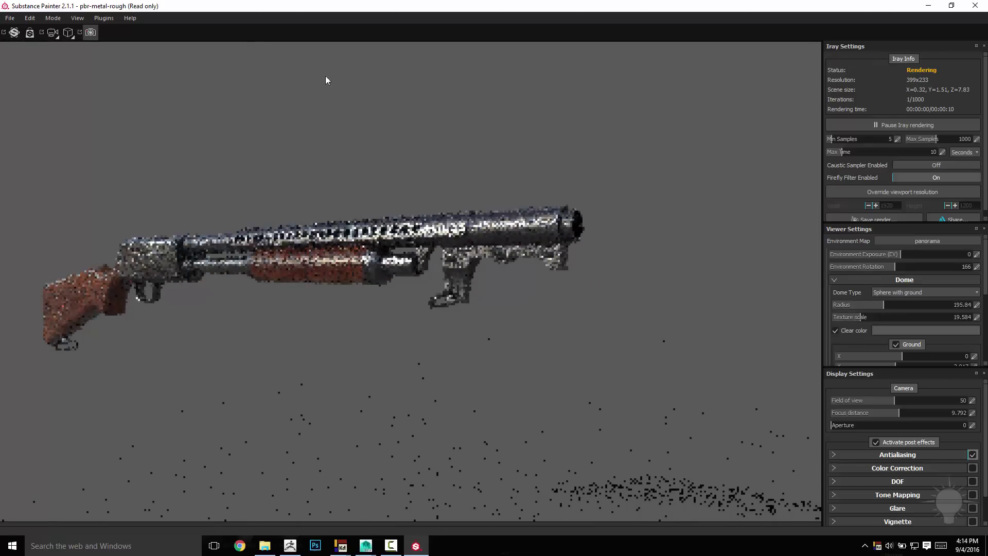
left_click_drag(326, 79, 308, 119, "alt")
right_click_drag(309, 120, 438, 127, "shift")
left_click_drag(461, 116, 495, 124, "alt")
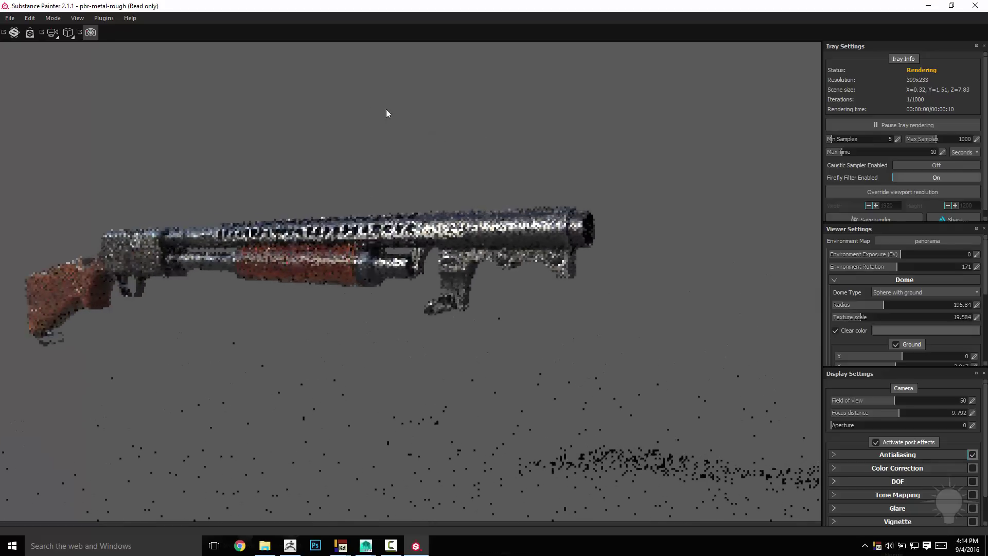
left_click_drag(387, 113, 525, 129, "alt")
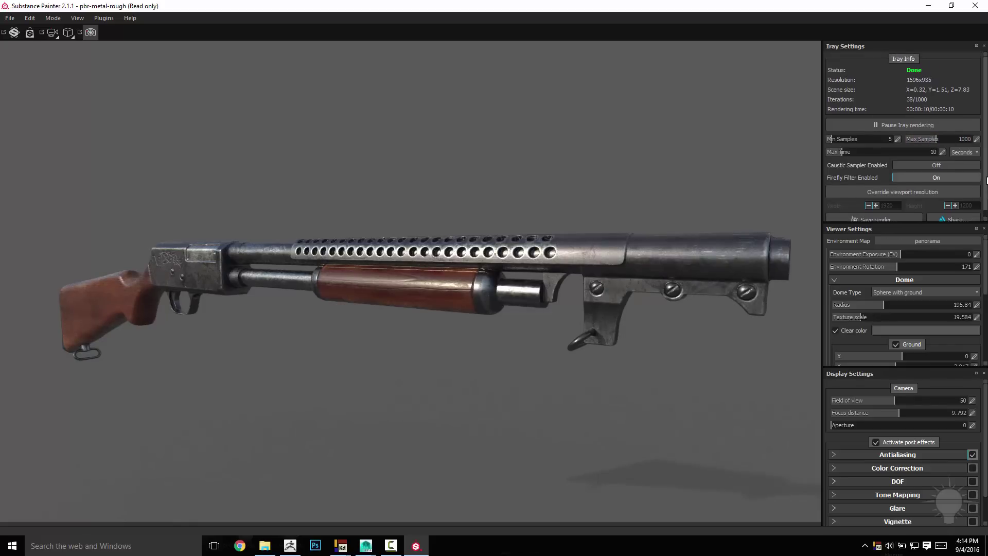
Enable color correction for the render and set its contrast to 1.05.
left_click_drag(985, 181, 983, 204)
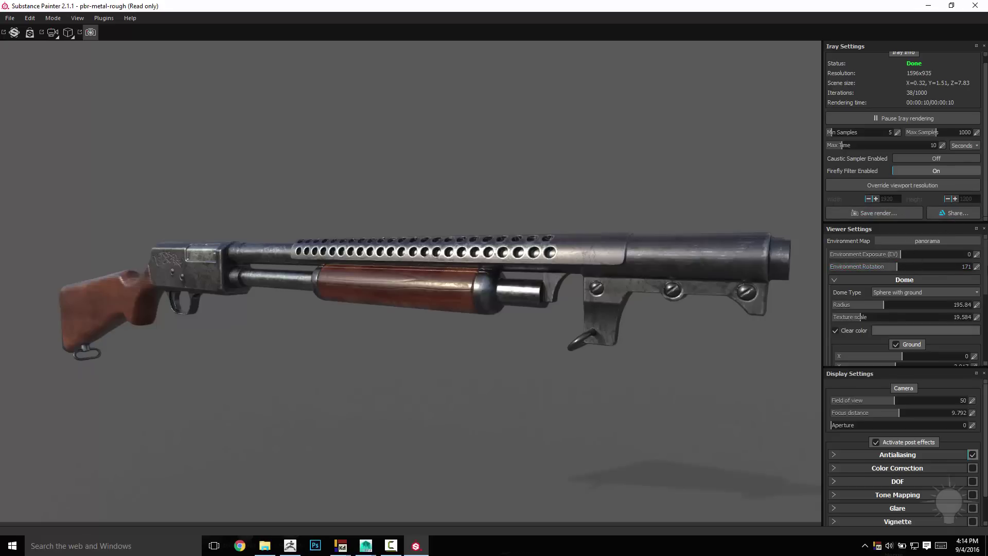
left_click_drag(984, 266, 984, 283)
left_click_drag(984, 429, 984, 457)
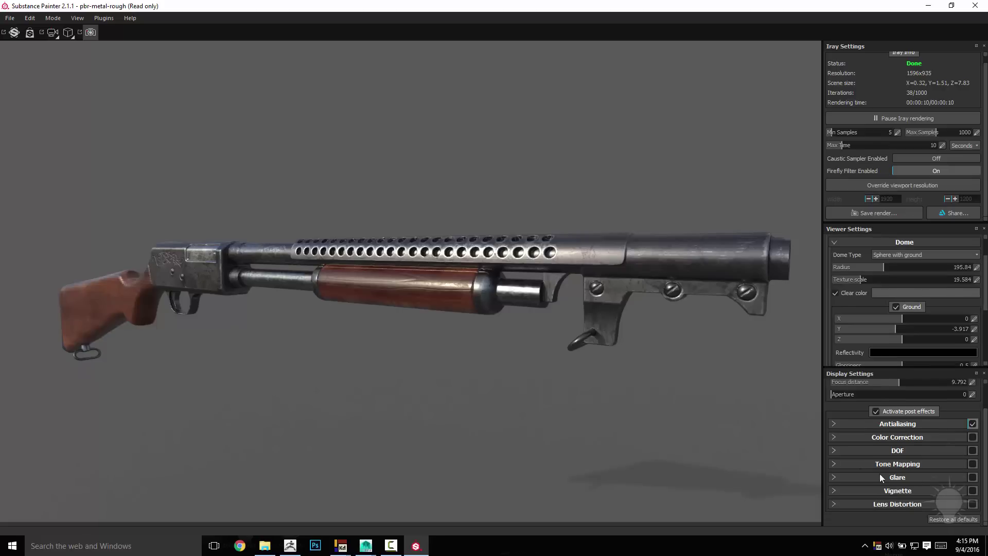
left_click(834, 436)
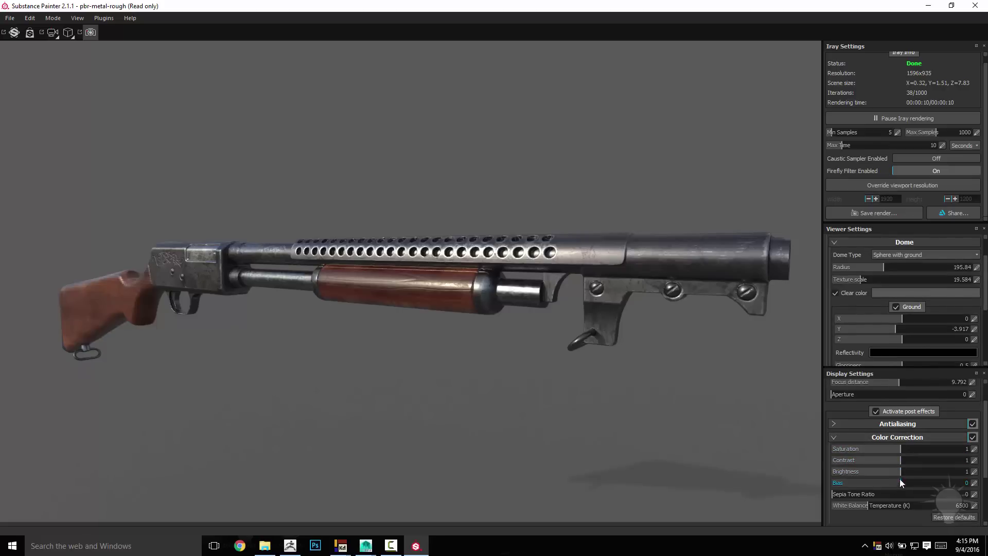
scroll(899, 479, "down", 1)
left_click_drag(900, 430, 903, 432)
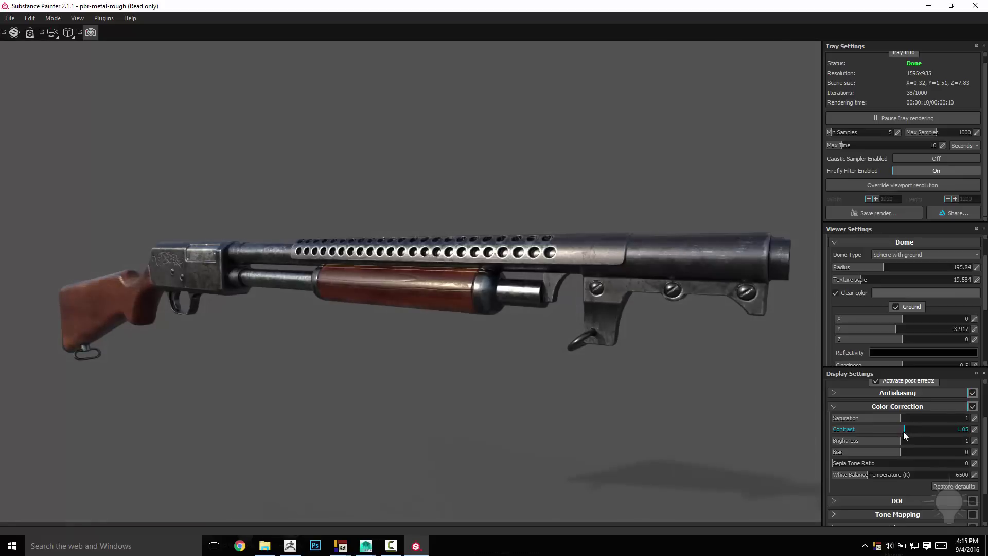
left_click(834, 407)
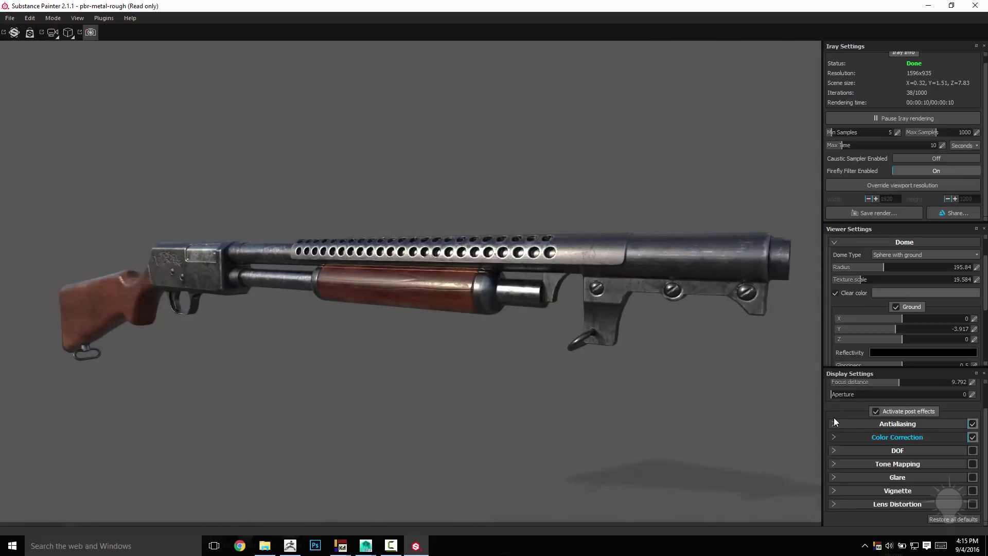
left_click(971, 491)
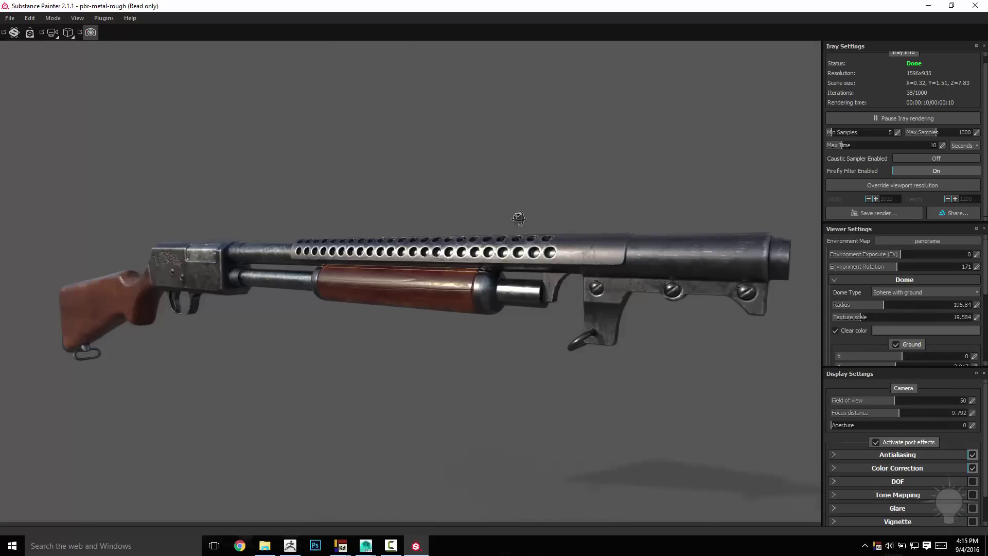
Turn the shotgun to show its engraved side and rotate the environment lighting to 180.
left_click_drag(518, 216, 624, 165, "alt")
right_click_drag(623, 164, 740, 160, "shift")
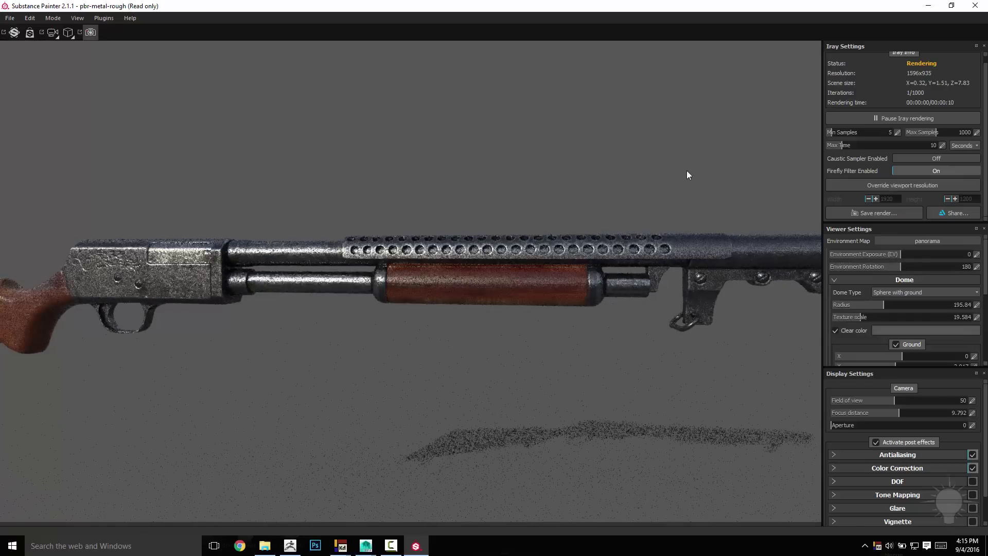
left_click_drag(496, 104, 620, 110, "alt")
right_click_drag(622, 111, 351, 74, "alt")
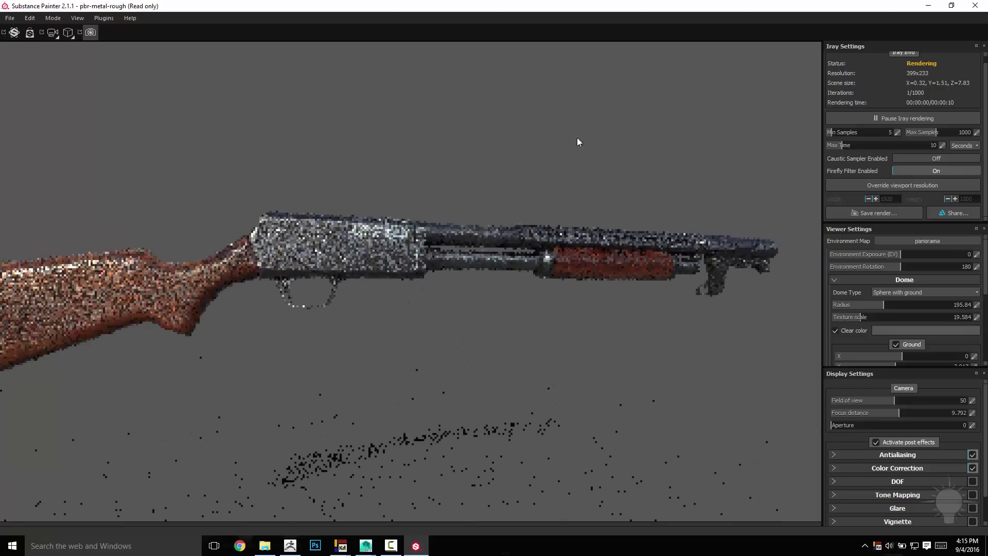
Examine the finished shotgun in the Iray render from several angles and distances.
right_click_drag(577, 137, 492, 122, "alt")
left_click_drag(492, 122, 327, 151, "alt")
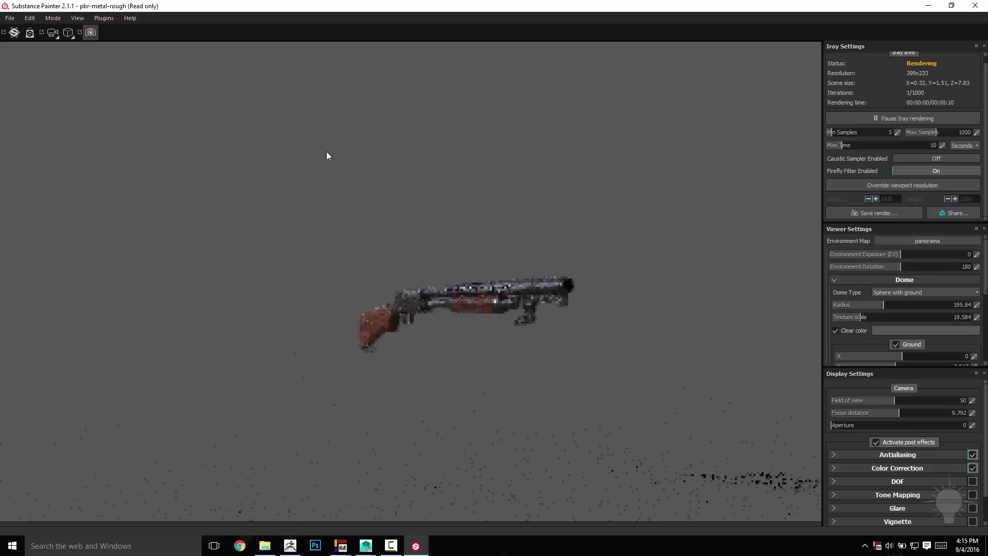
right_click_drag(326, 151, 669, 333, "alt")
left_click_drag(422, 165, 485, 178, "alt")
right_click_drag(485, 178, 646, 335, "alt")
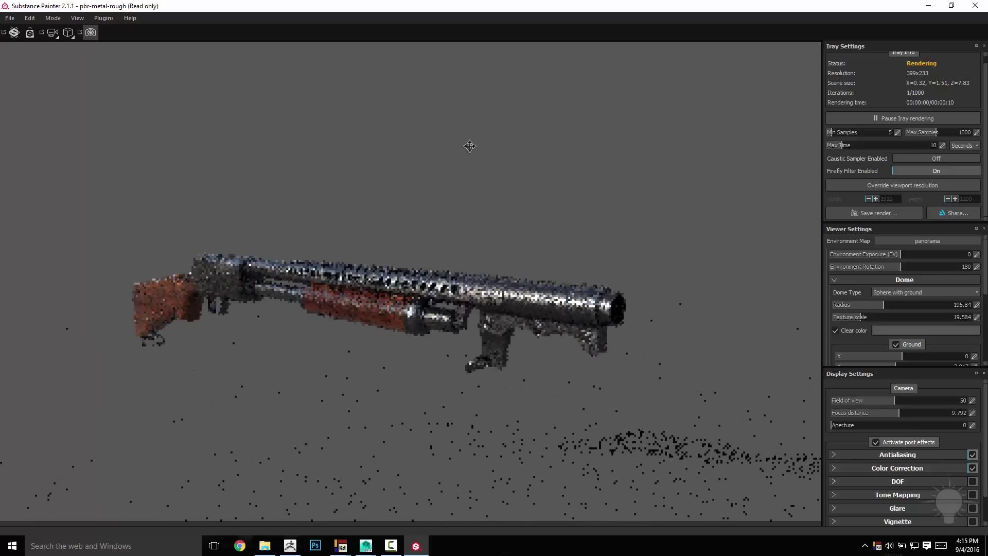
right_click_drag(470, 144, 583, 189, "alt")
mouse_move(589, 183)
left_mouse_down("alt")
mouse_move(626, 176)
mouse_move(581, 168)
left_mouse_up("alt")
right_click_drag(458, 150, 469, 143, "alt")
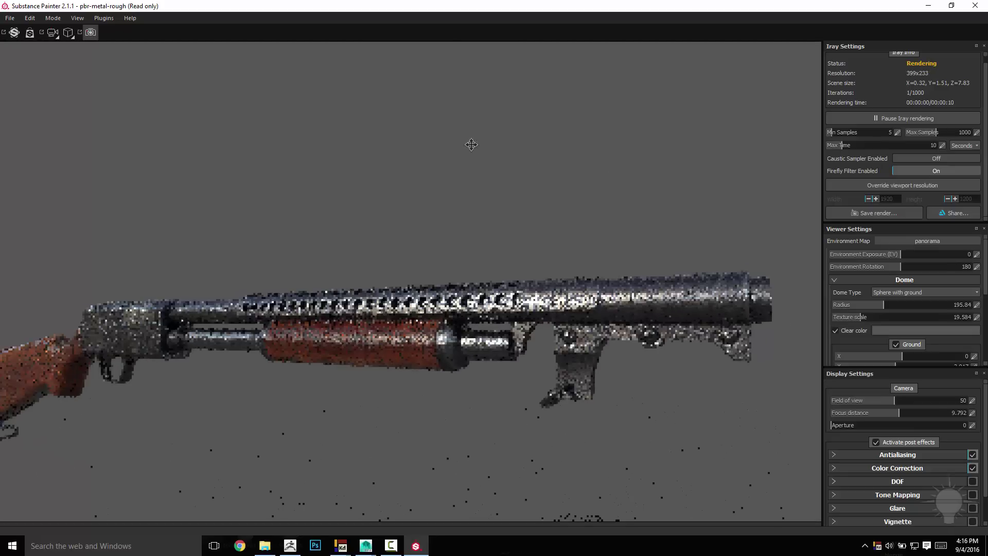
middle_click_drag(469, 144, 543, 105, "alt")
right_click_drag(423, 94, 426, 95, "alt")
left_click_drag(520, 131, 465, 130, "alt")
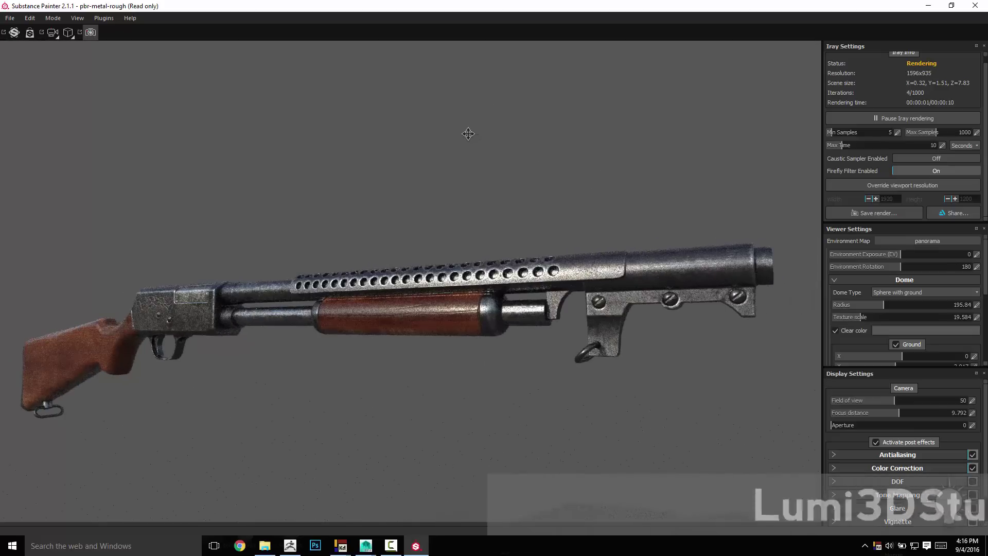